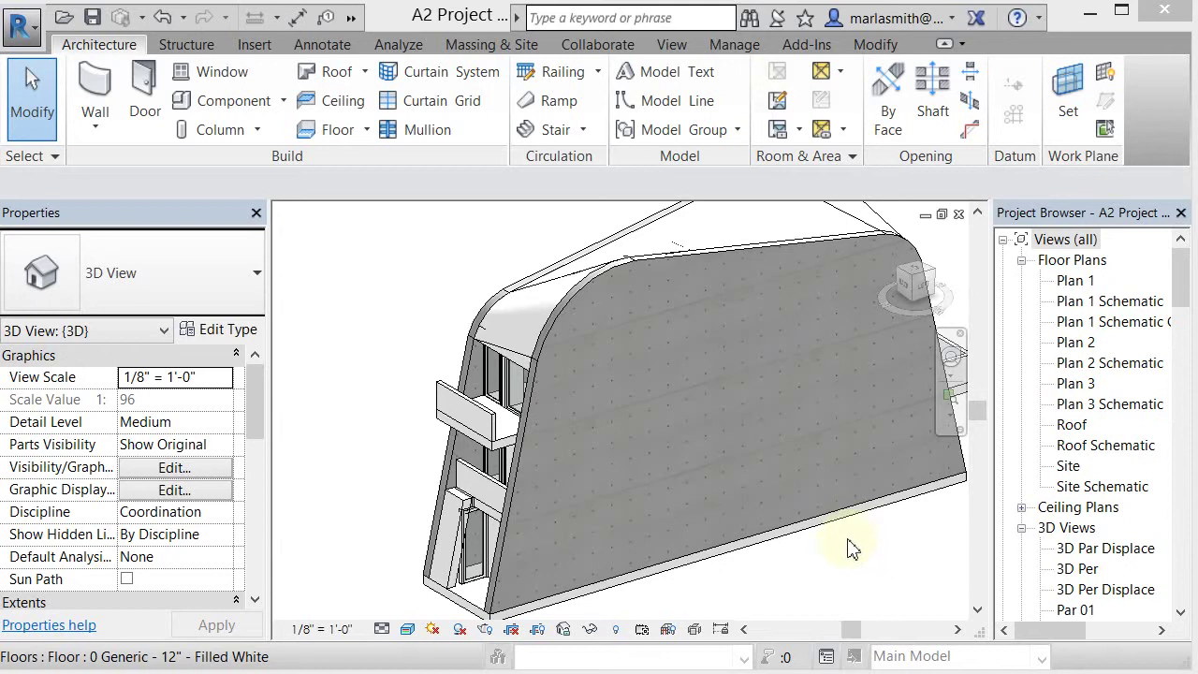
Isolate the 12" generic floor slab in the 3D view and clear the selection.
middle_click_drag(897, 545, 481, 534, "shift")
middle_click_drag(652, 610, 682, 621, "shift")
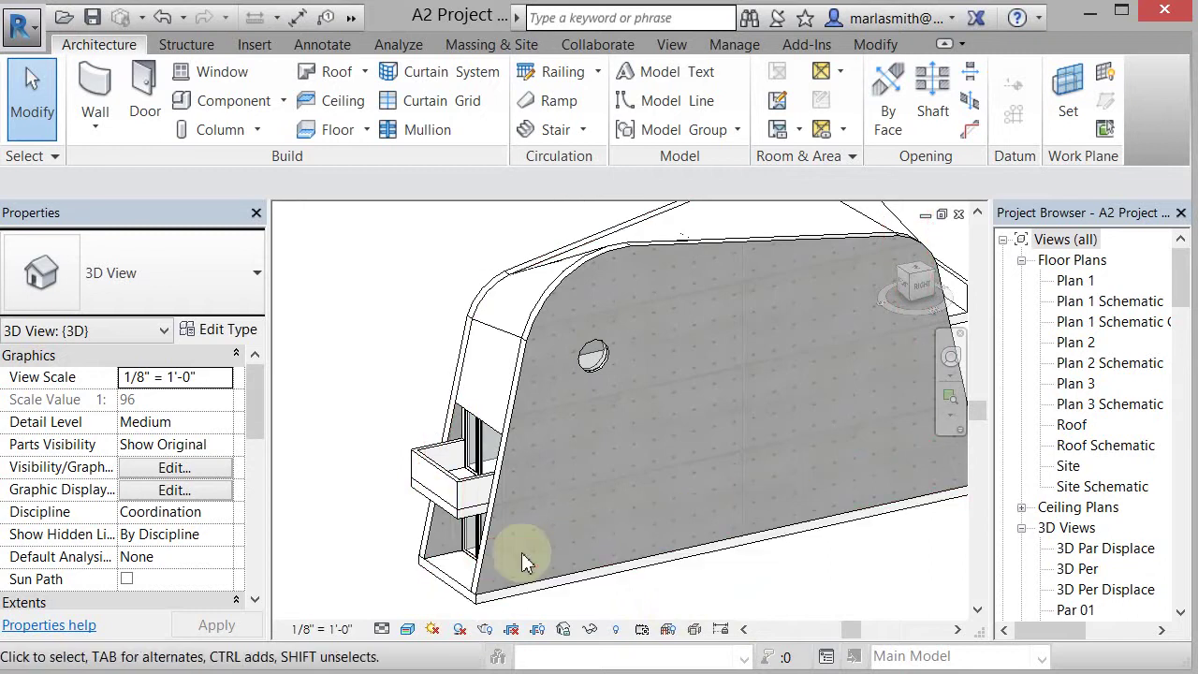
left_click(458, 587)
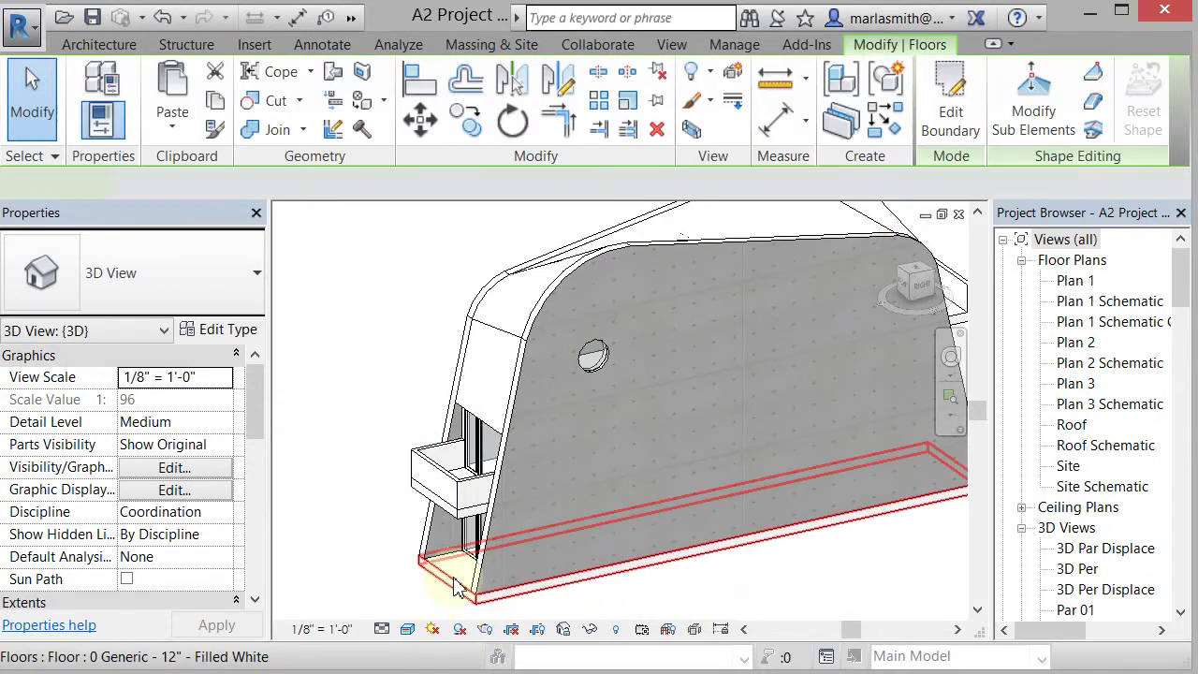
left_click(589, 629)
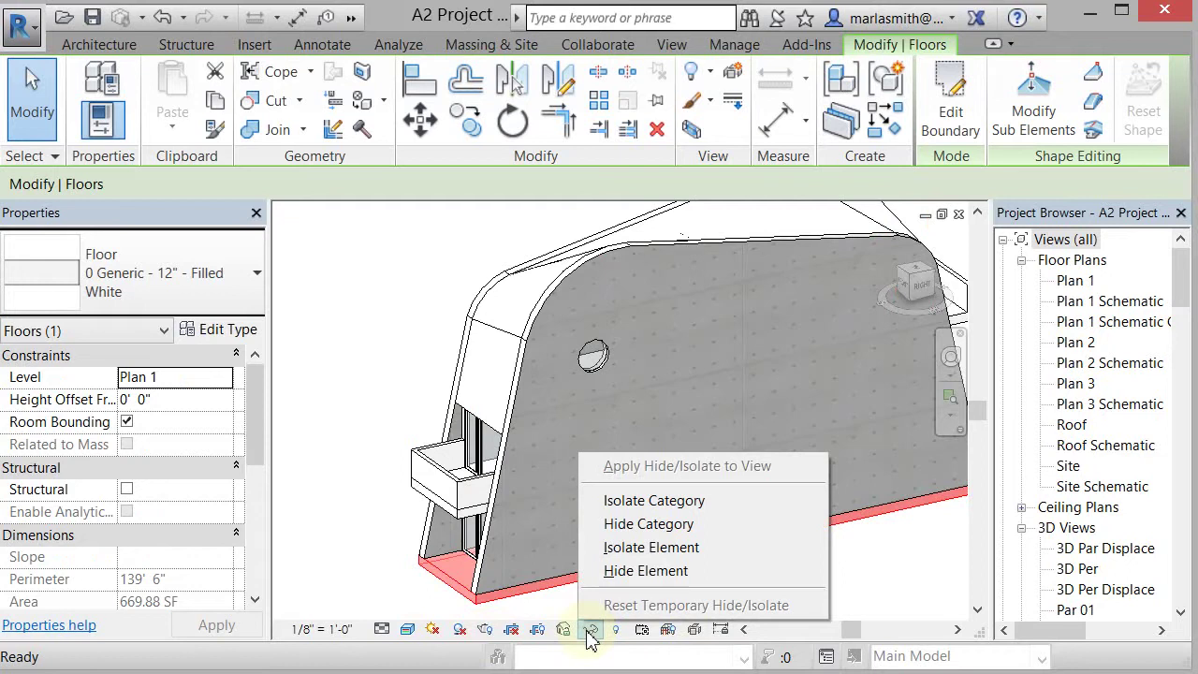
left_click(627, 547)
left_click(477, 450)
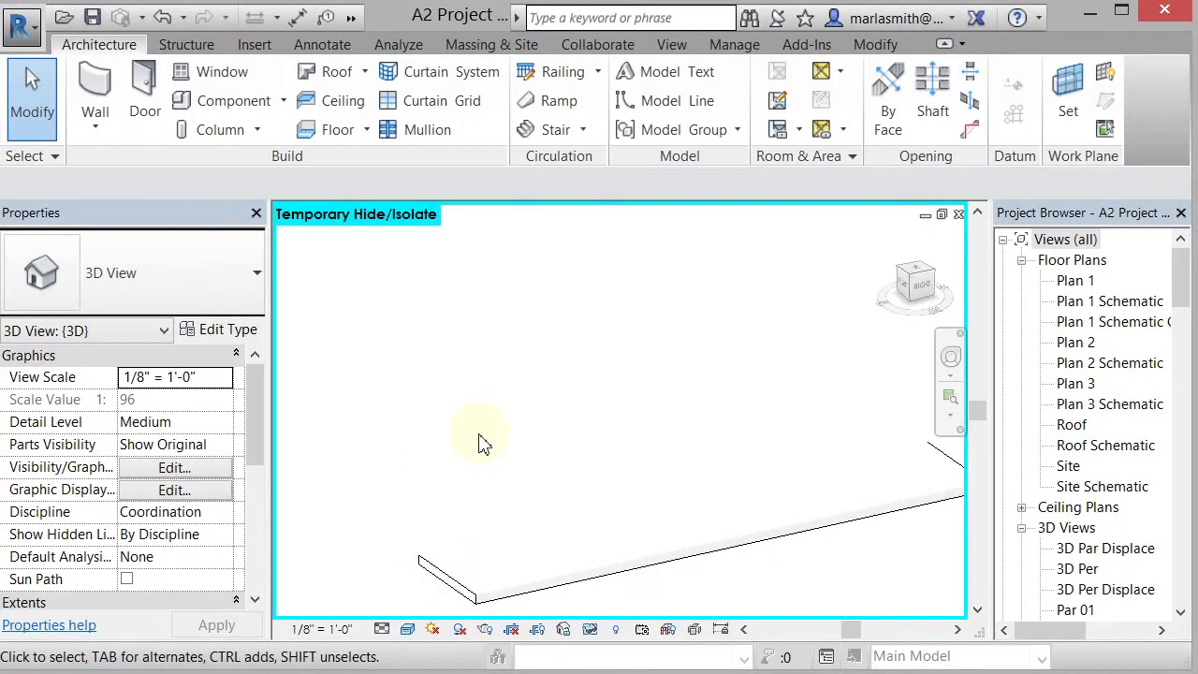
Orbit the isolated slab to a new viewing angle.
middle_click_drag(480, 439, 510, 471, "shift")
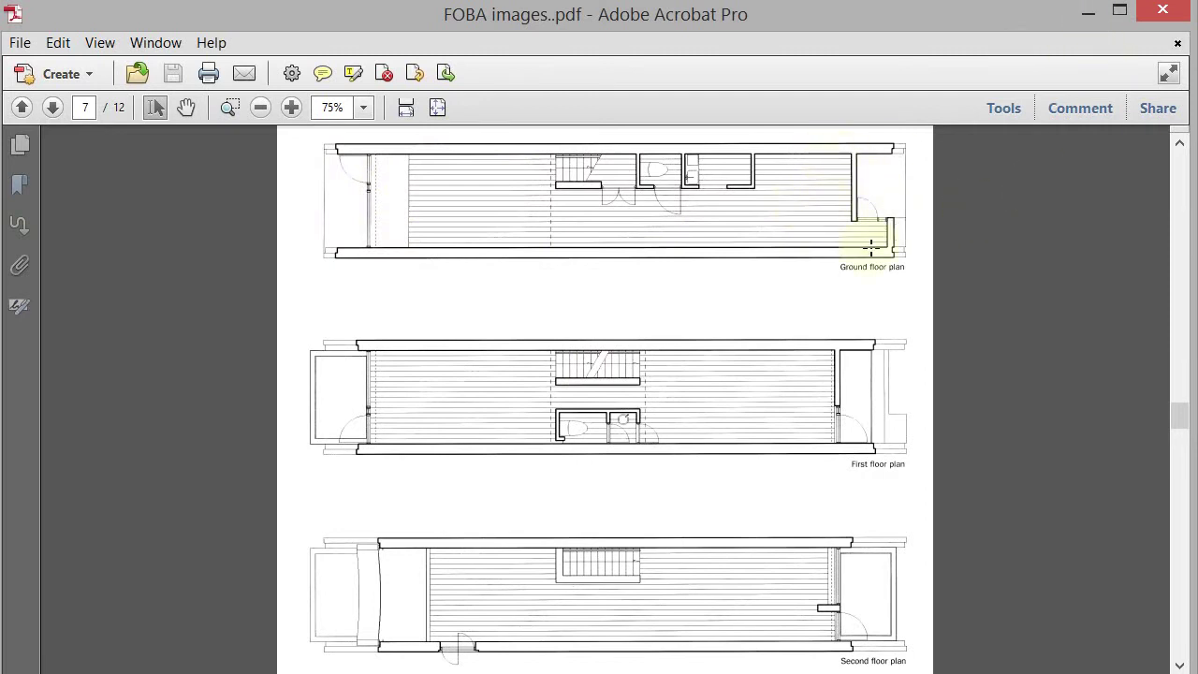
Duplicate the slab's floor type as 0 Generic - 12" - Concrete.
left_click(1089, 12)
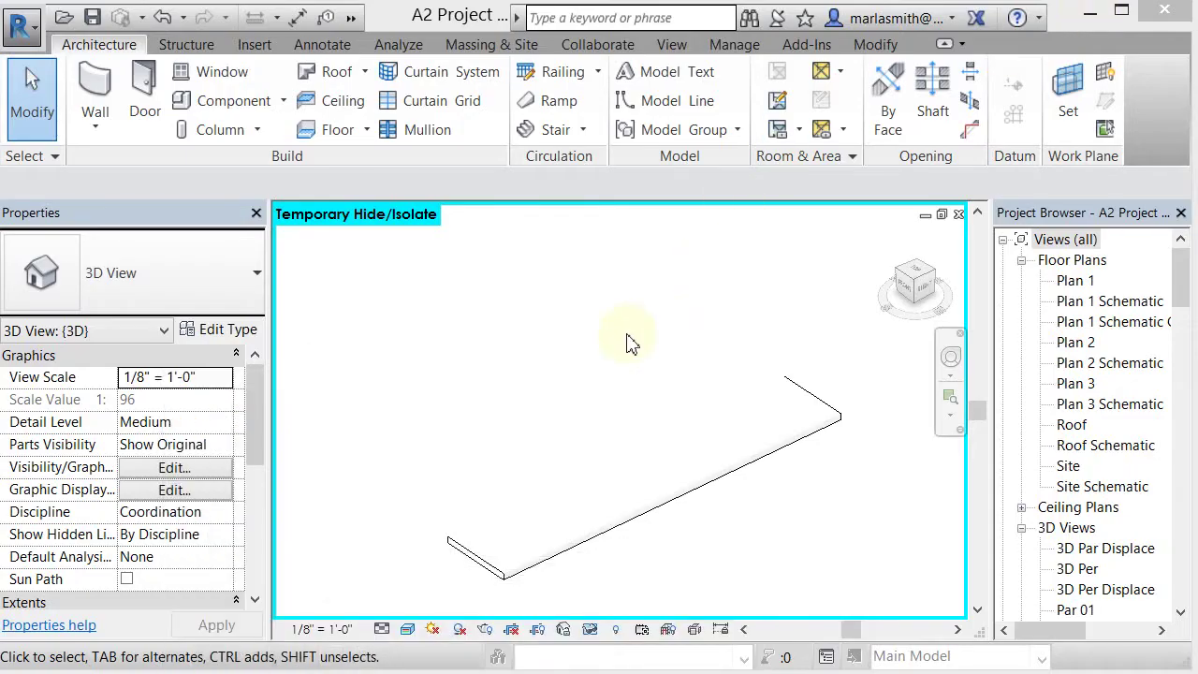
left_click(690, 484)
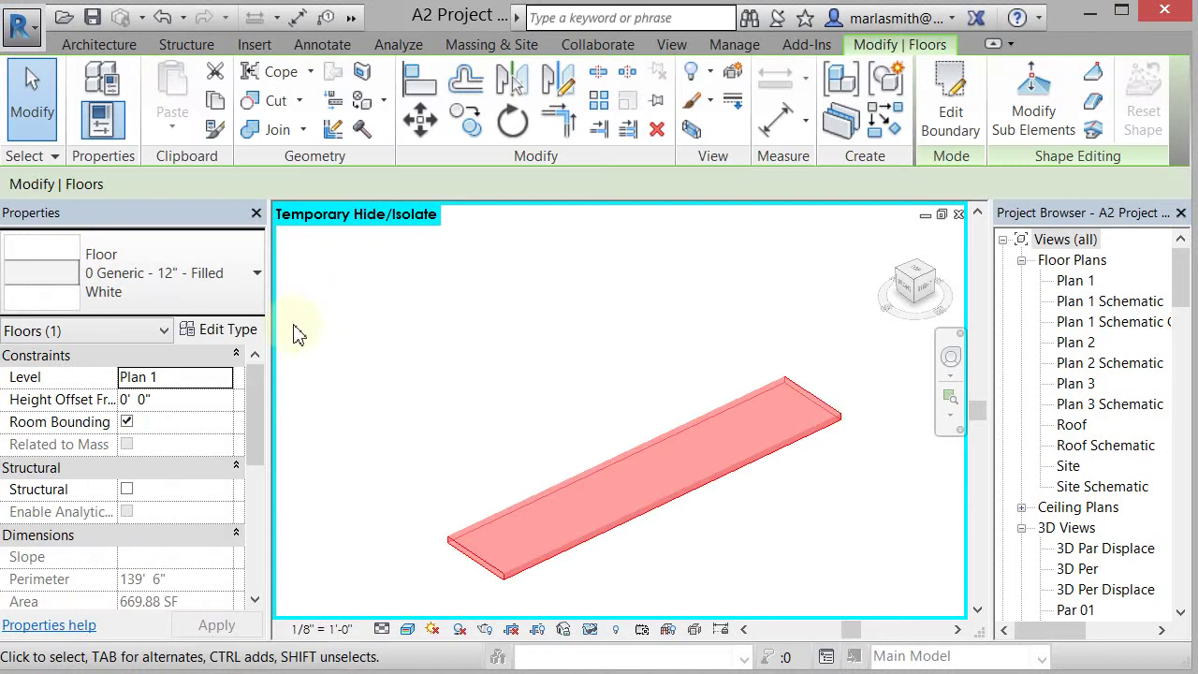
left_click(232, 330)
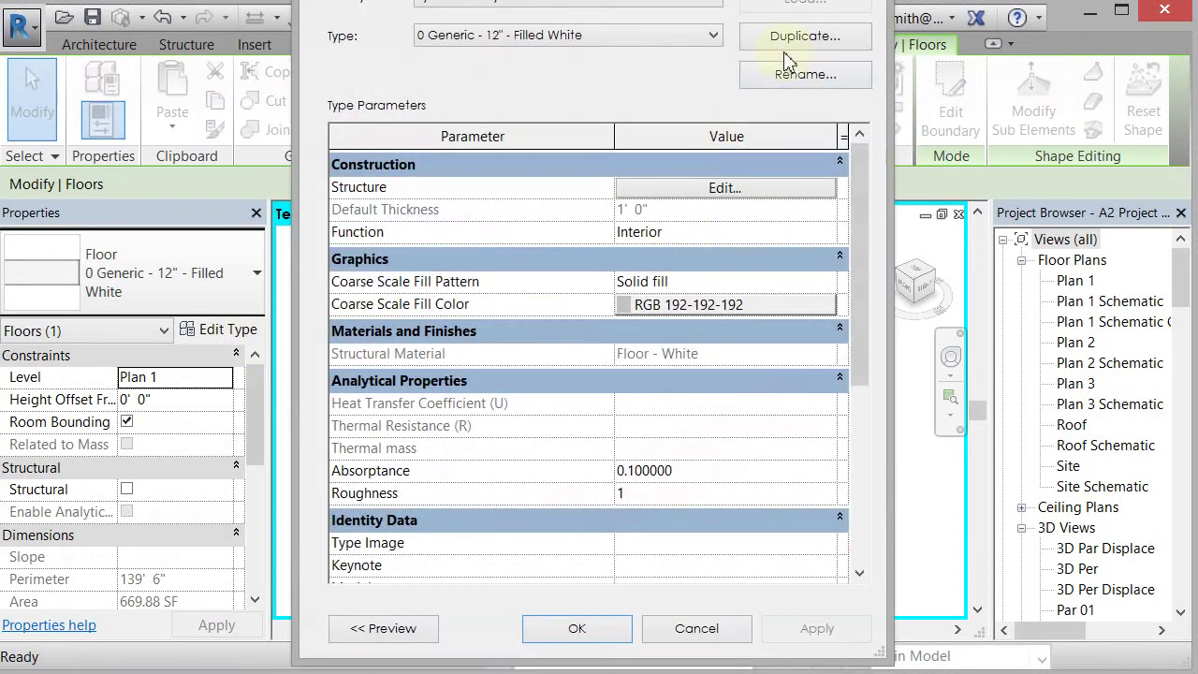
left_click(794, 38)
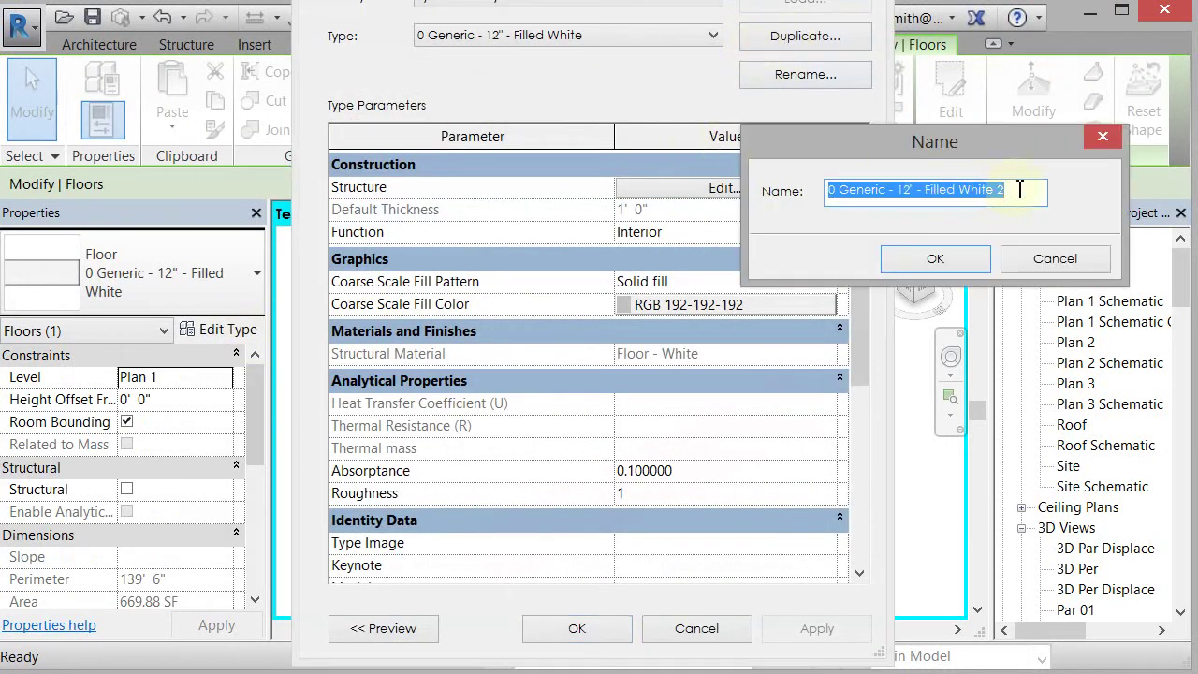
left_click_drag(1015, 190, 925, 191)
type("C")
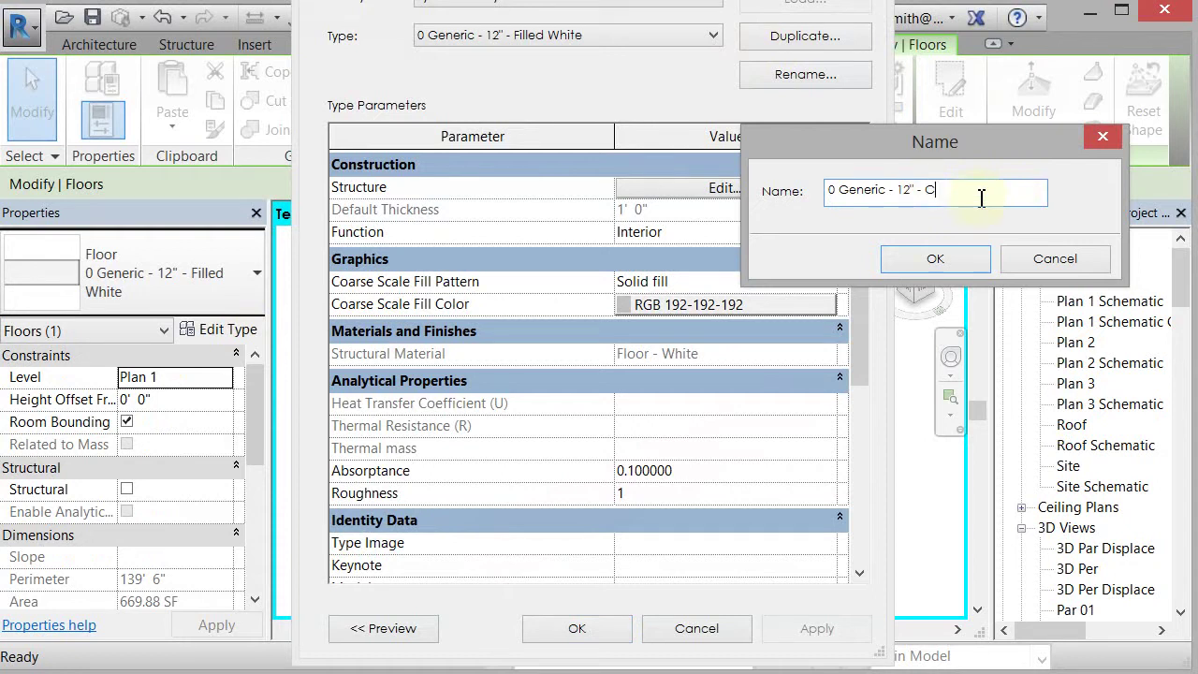
type("oncrete")
key("Return")
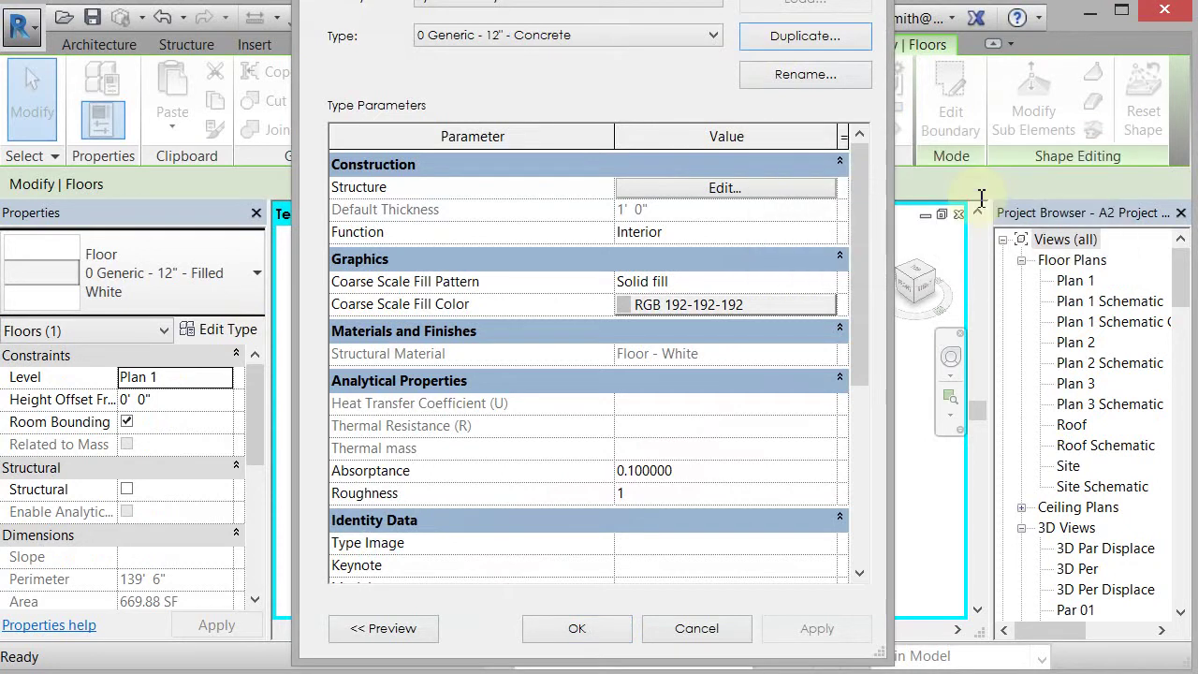
Set the floor type's structure layer material to Concrete, Cast-in-Place gray.
left_click(725, 188)
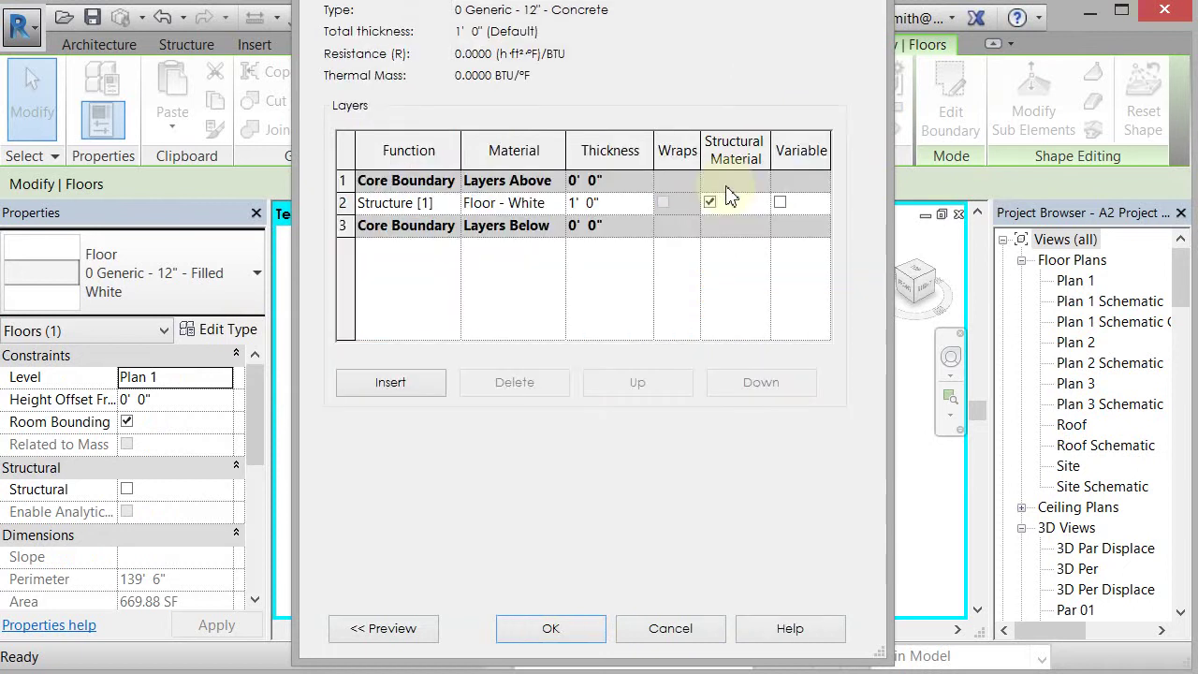
left_click(551, 206)
left_click(558, 203)
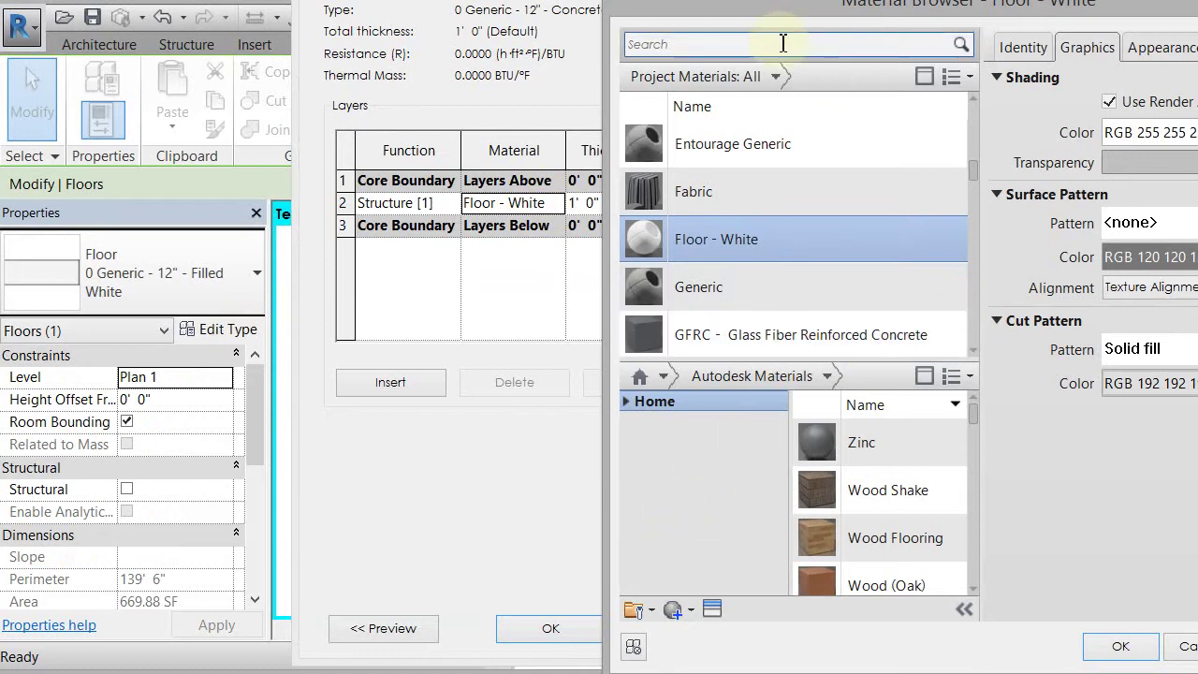
left_click(787, 43)
type("co")
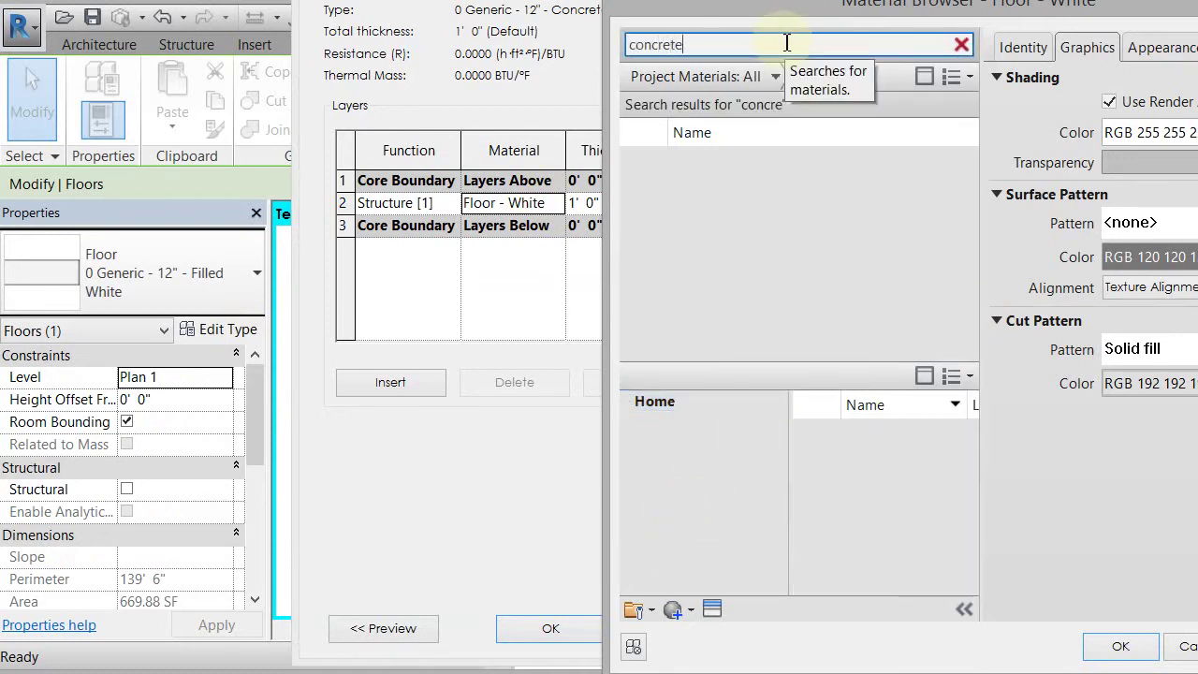
type("ncrete")
scroll(969, 348, "down", 1)
scroll(971, 351, "down", 1)
left_click(767, 337)
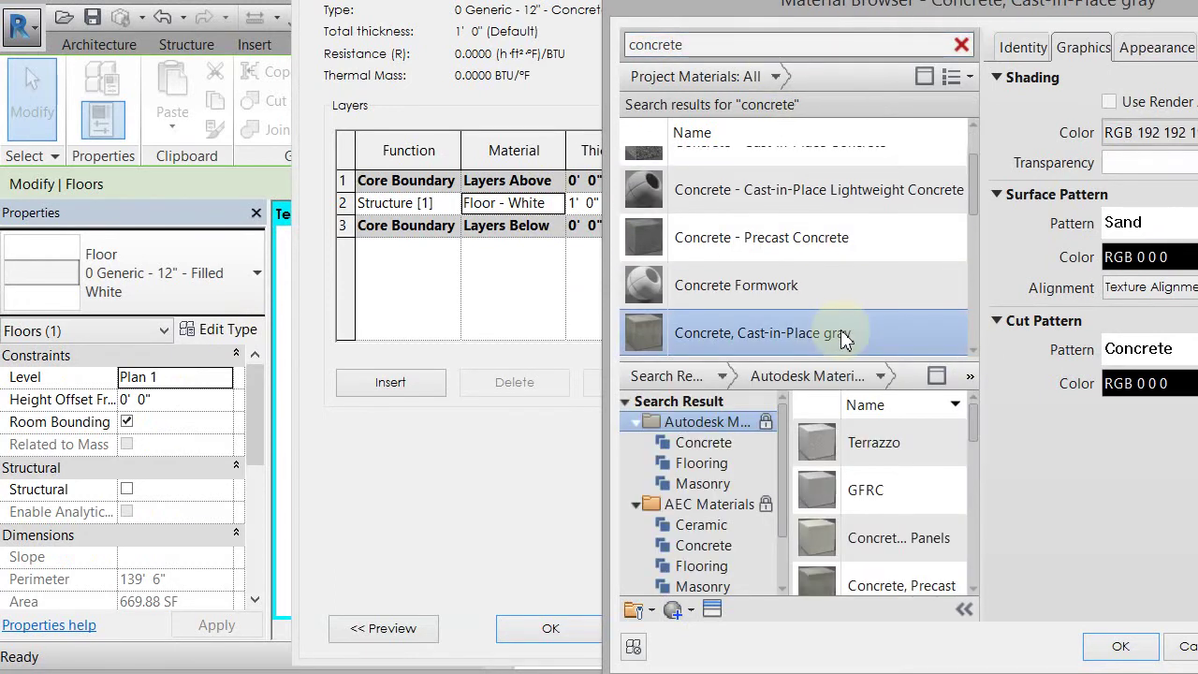
left_click(1179, 51)
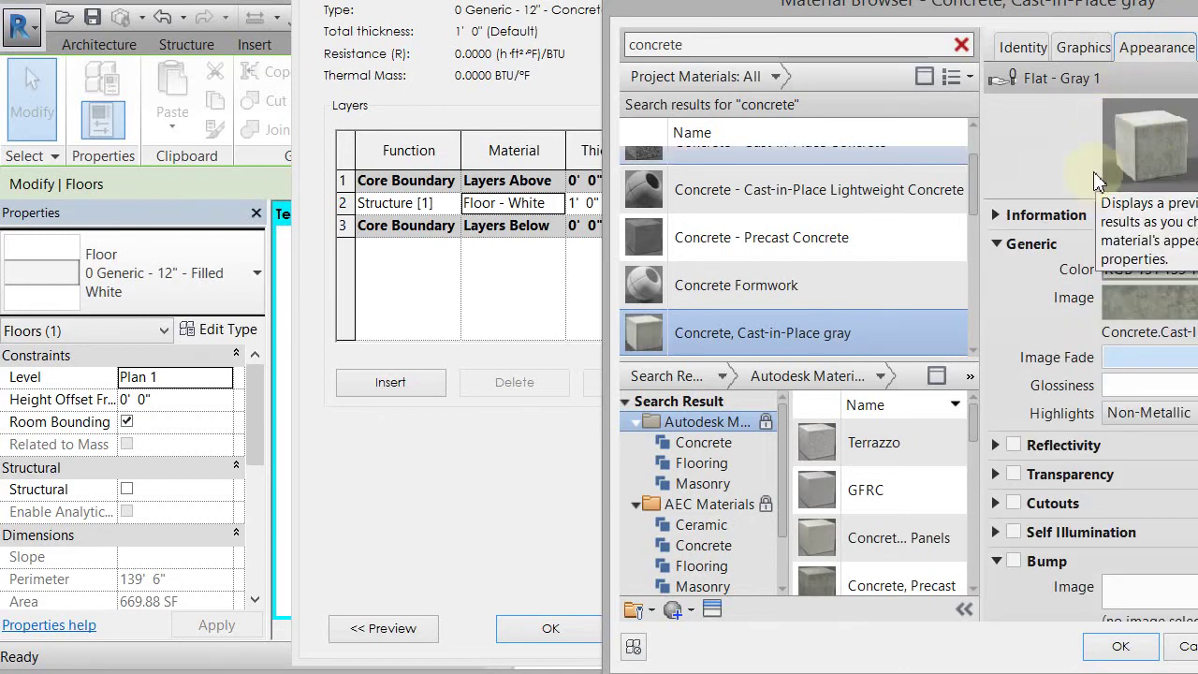
left_click(1116, 648)
left_click(572, 635)
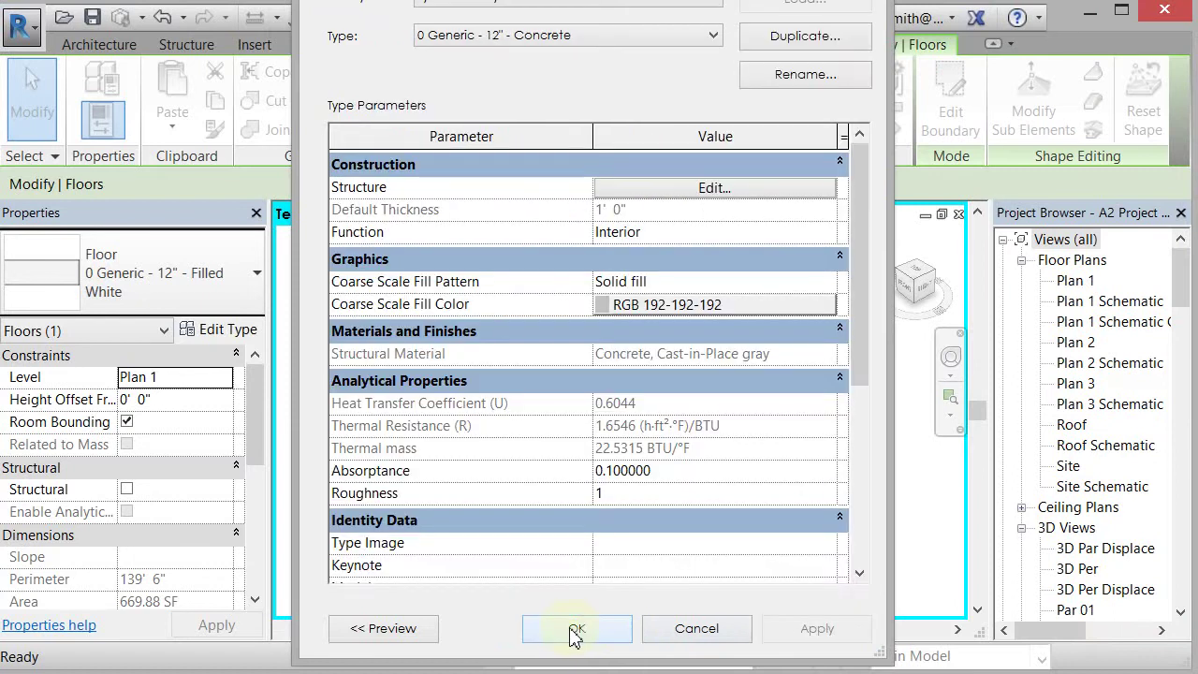
Apply the Concrete floor type, then zoom and pan to inspect the slab's concrete texture.
left_click(575, 634)
left_click(552, 351)
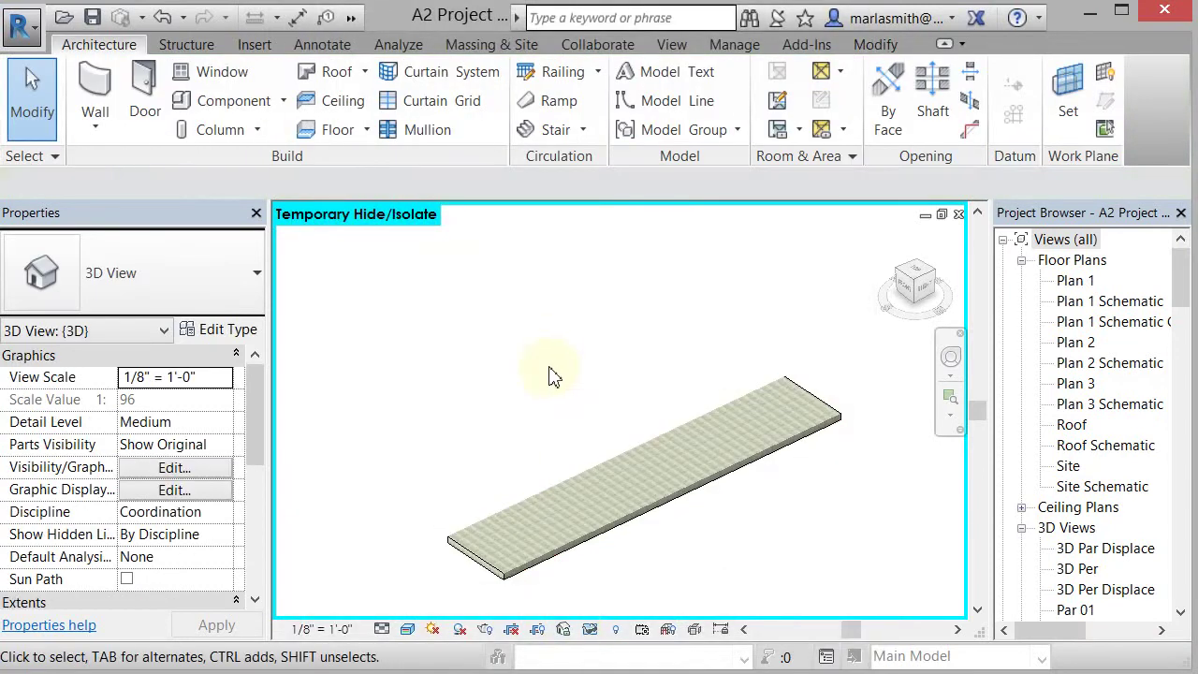
scroll(522, 589, "up", 5)
scroll(470, 510, "up", 6)
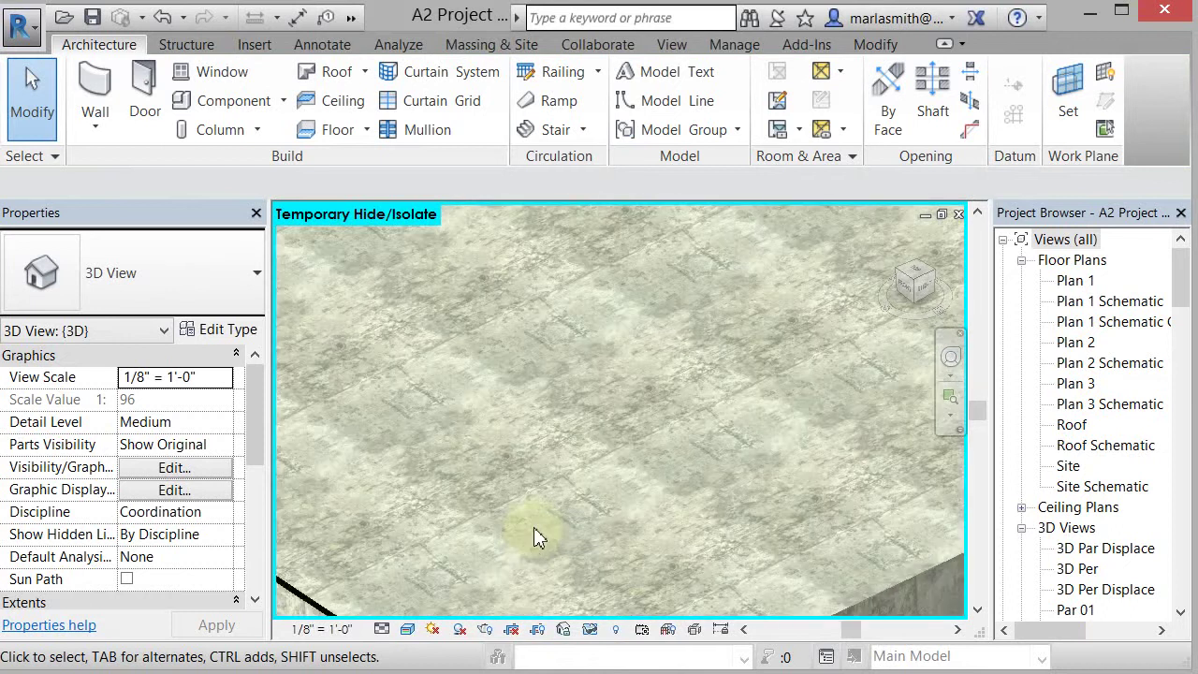
scroll(583, 510, "down", 4)
scroll(585, 529, "down", 3)
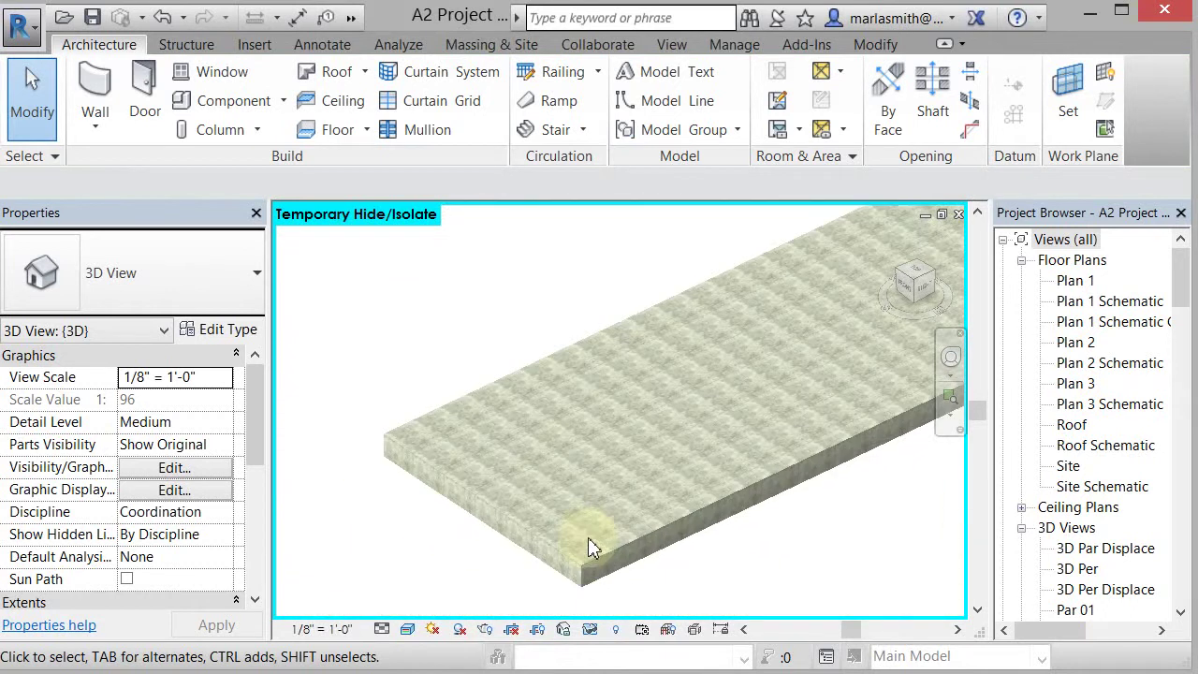
middle_click_drag(594, 561, 521, 547)
scroll(524, 534, "down", 1)
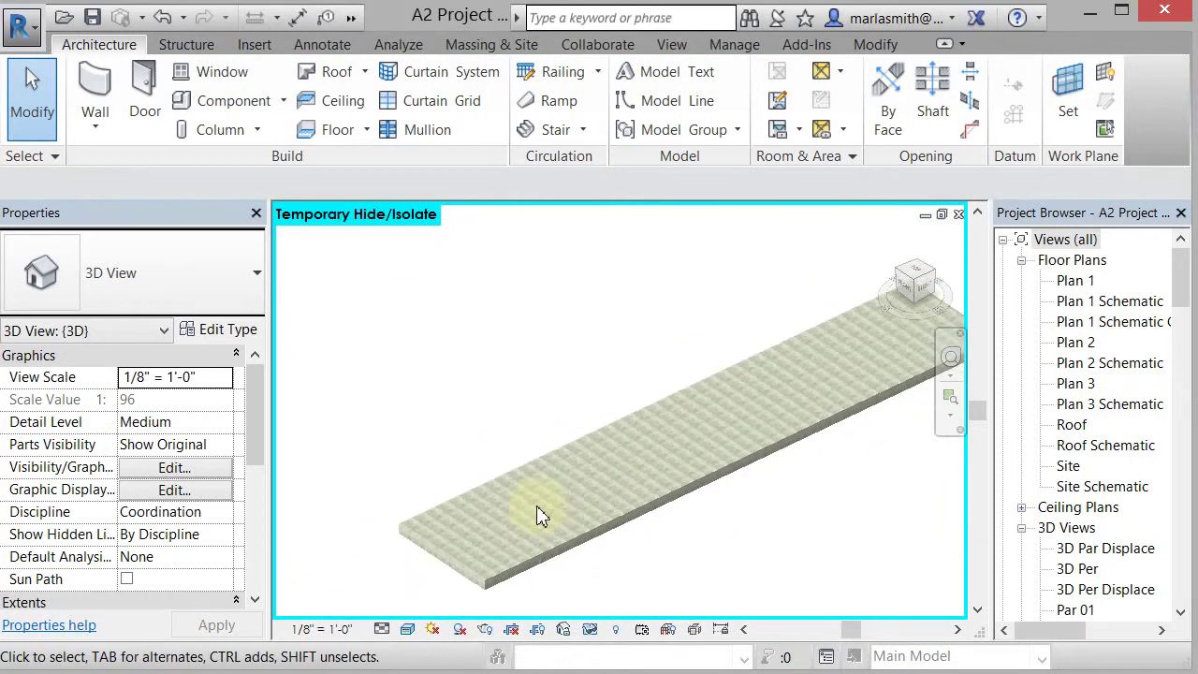
middle_click_drag(655, 527, 601, 545)
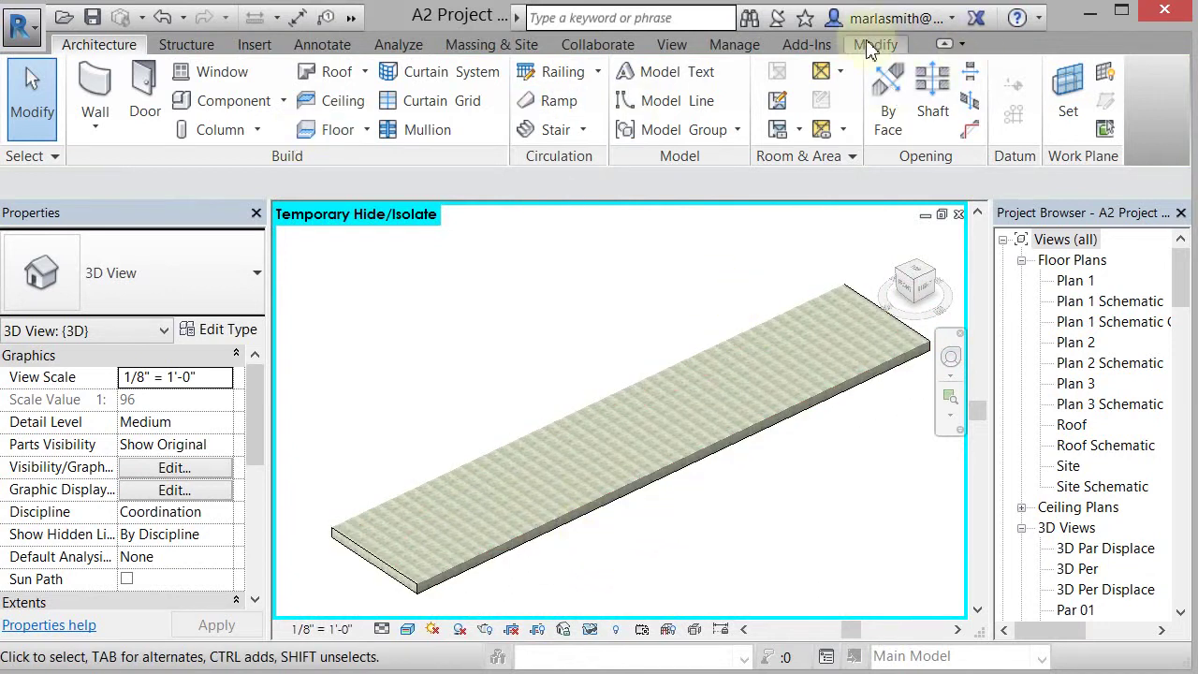
left_click(732, 44)
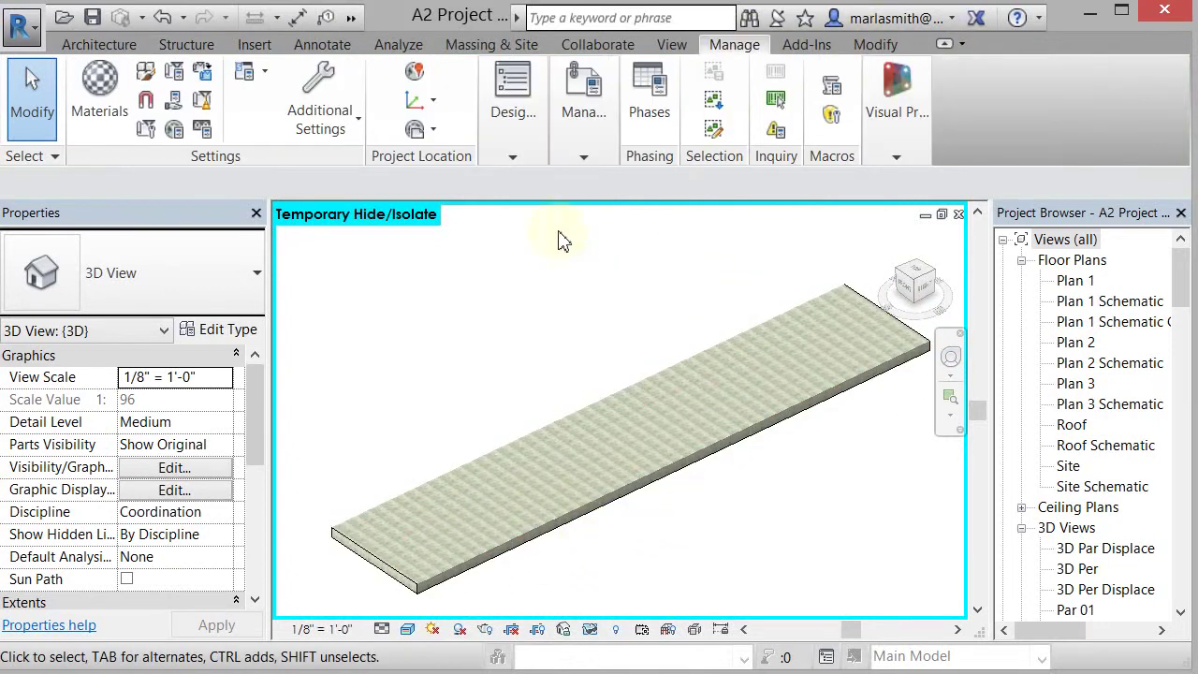
Lower the concrete appearance's Image Fade and set its color to RGB 126 126 126.
left_click(97, 94)
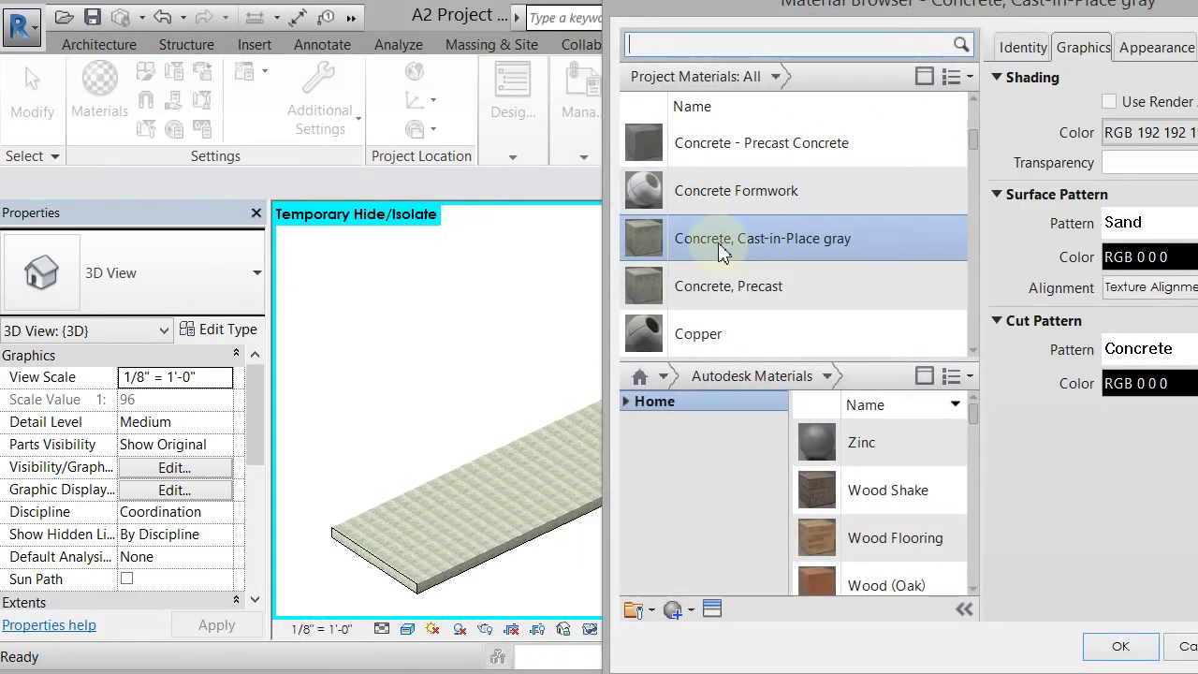
left_click(1153, 52)
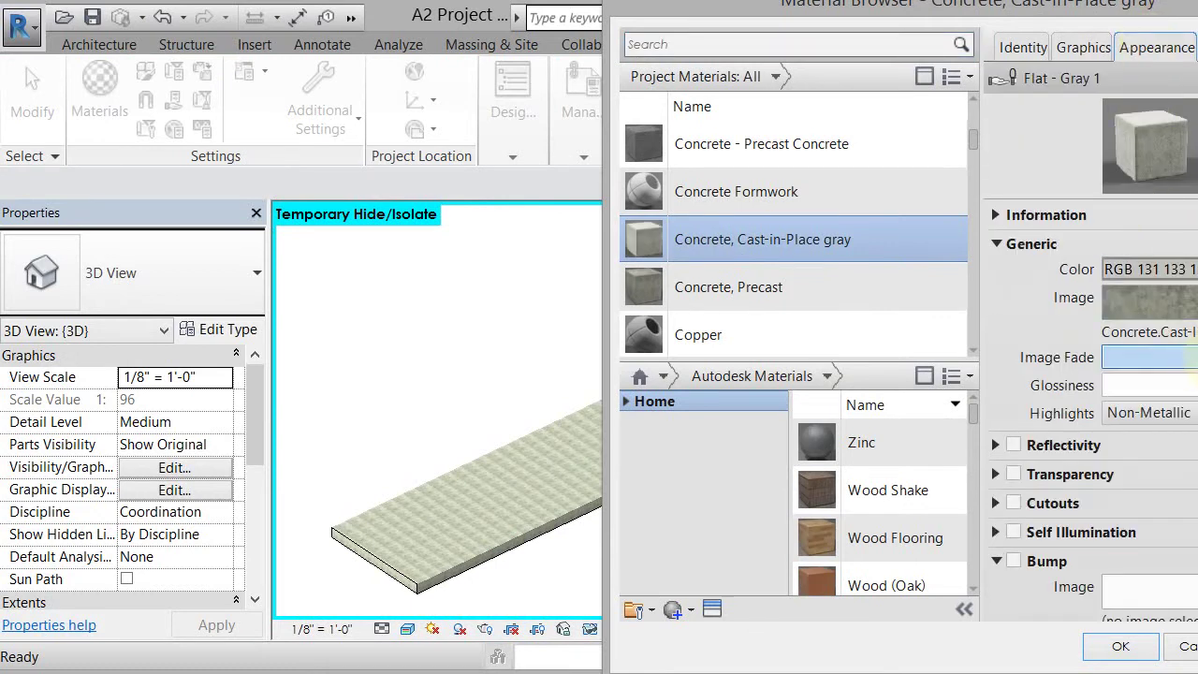
left_click_drag(1190, 357, 1163, 357)
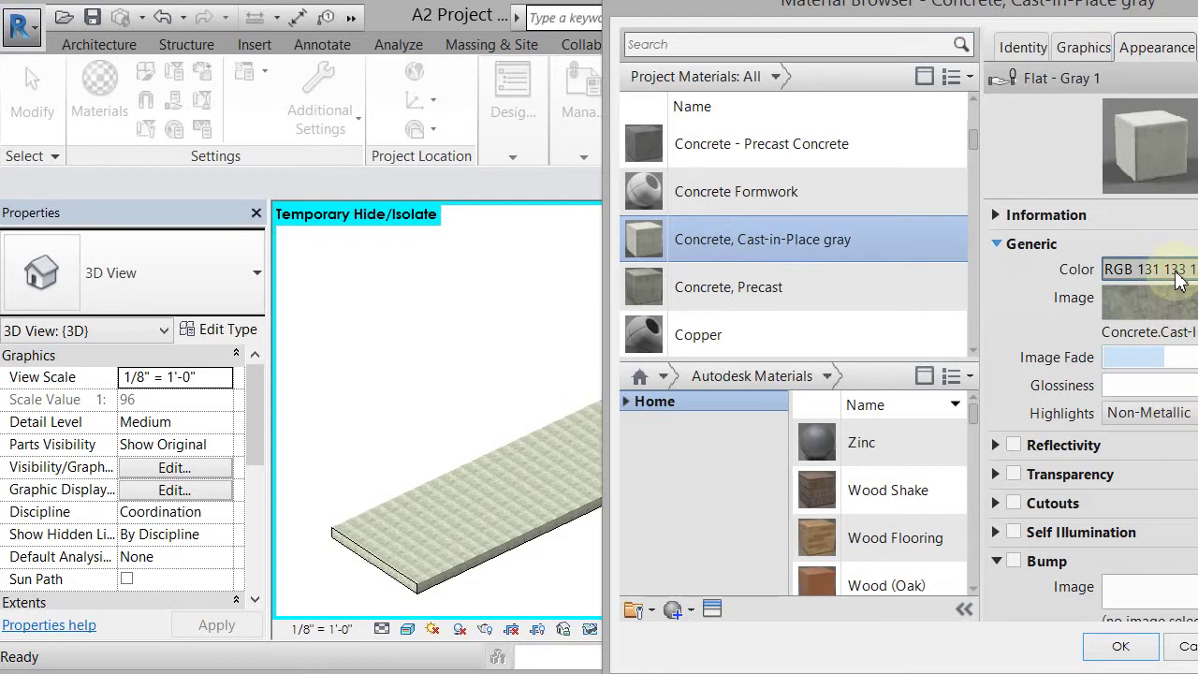
left_click(1177, 281)
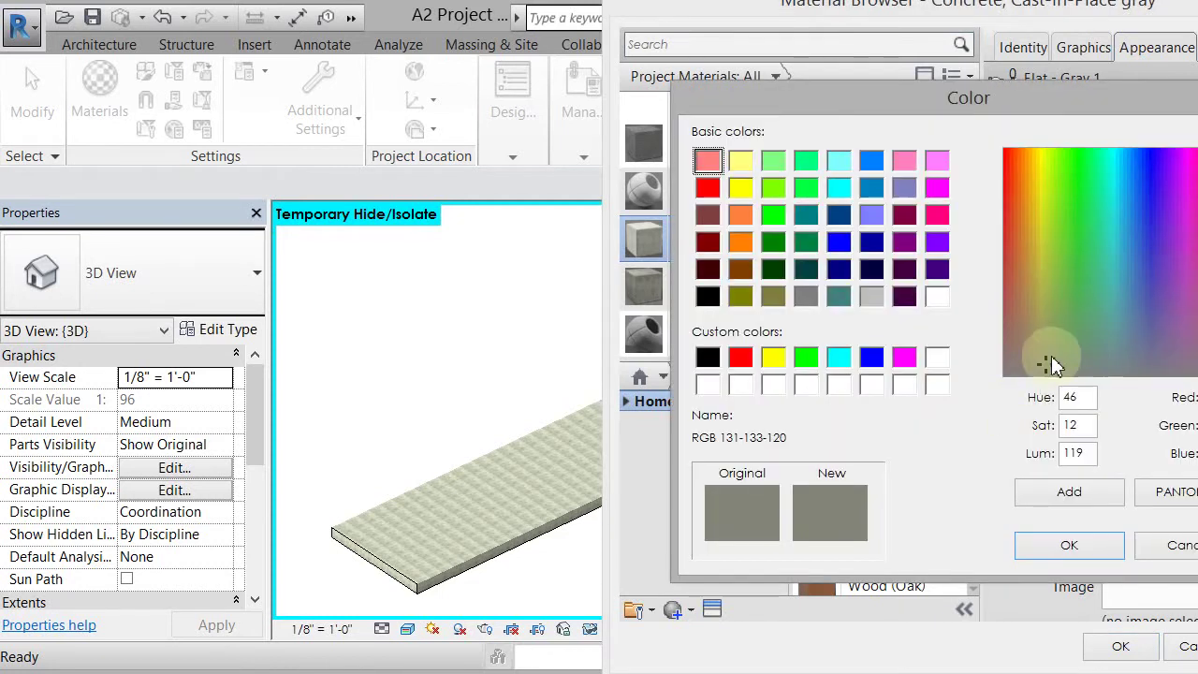
left_click(1047, 360)
left_click_drag(1048, 367, 1049, 375)
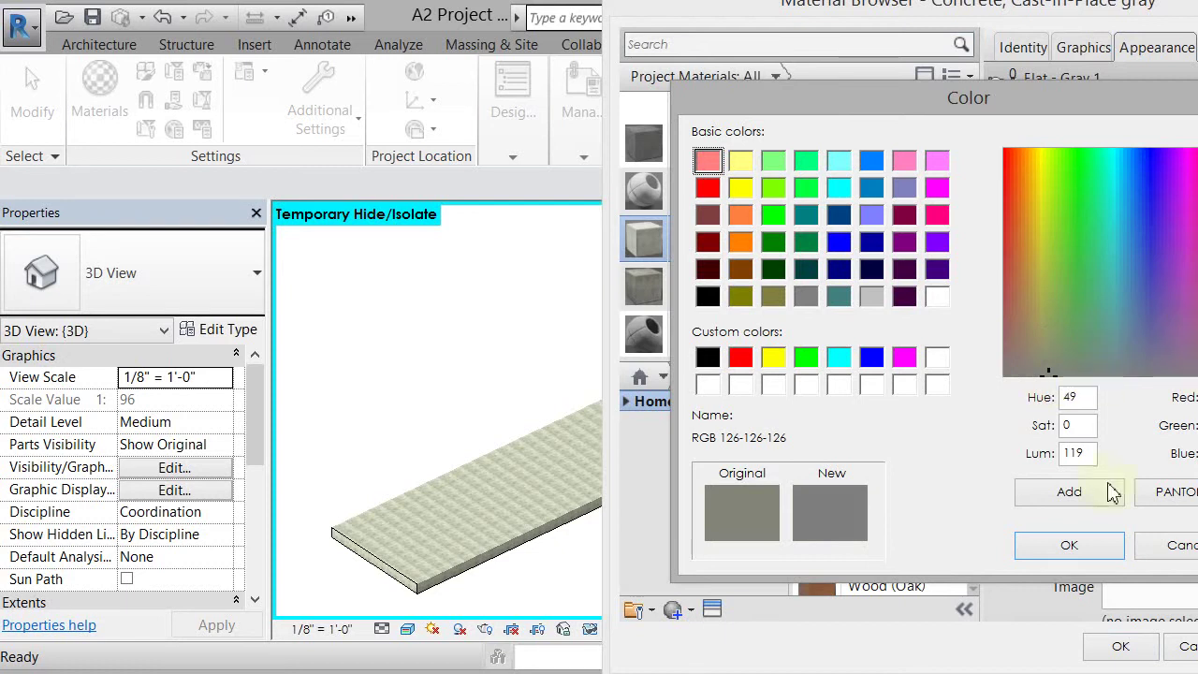
left_click(1069, 544)
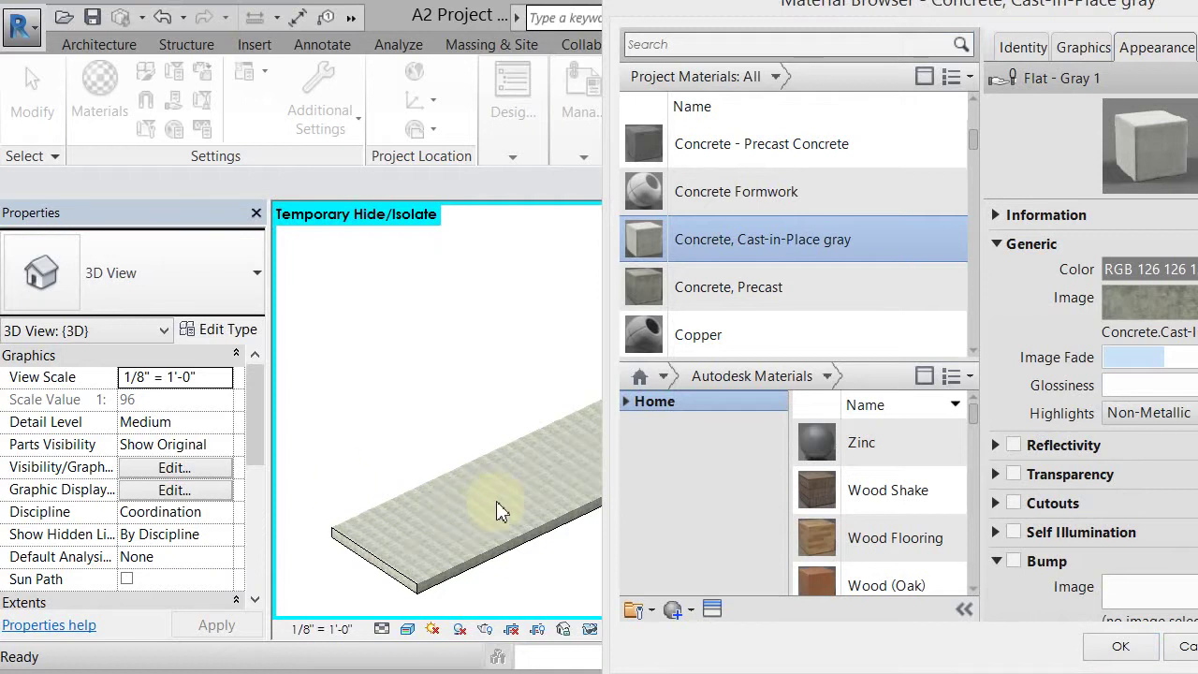
left_click(1145, 306)
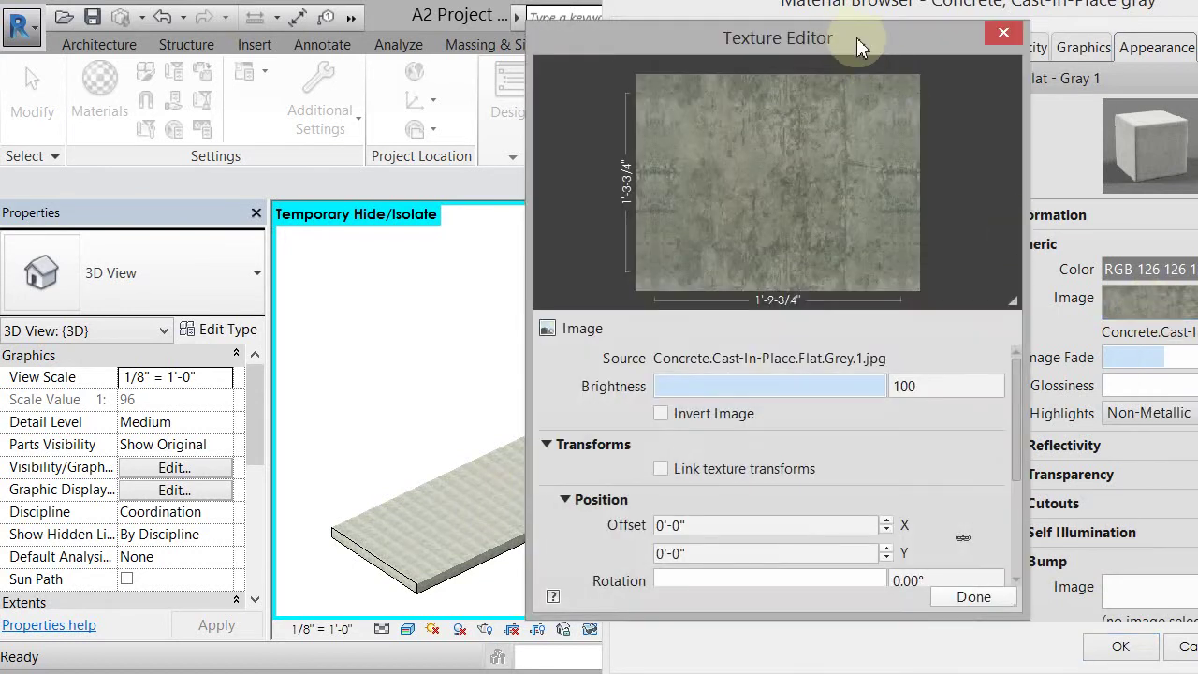
Set the concrete texture's sample width to 30' in the Texture Editor.
left_click_drag(857, 37, 958, 31)
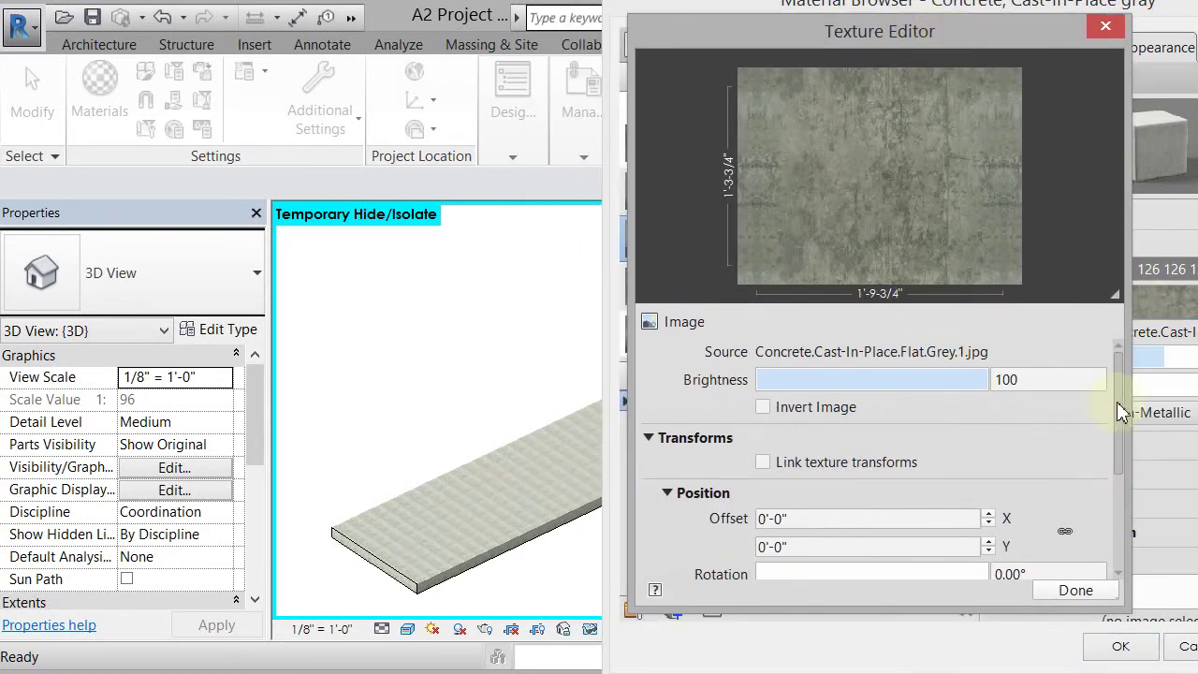
left_click_drag(1121, 411, 1118, 478)
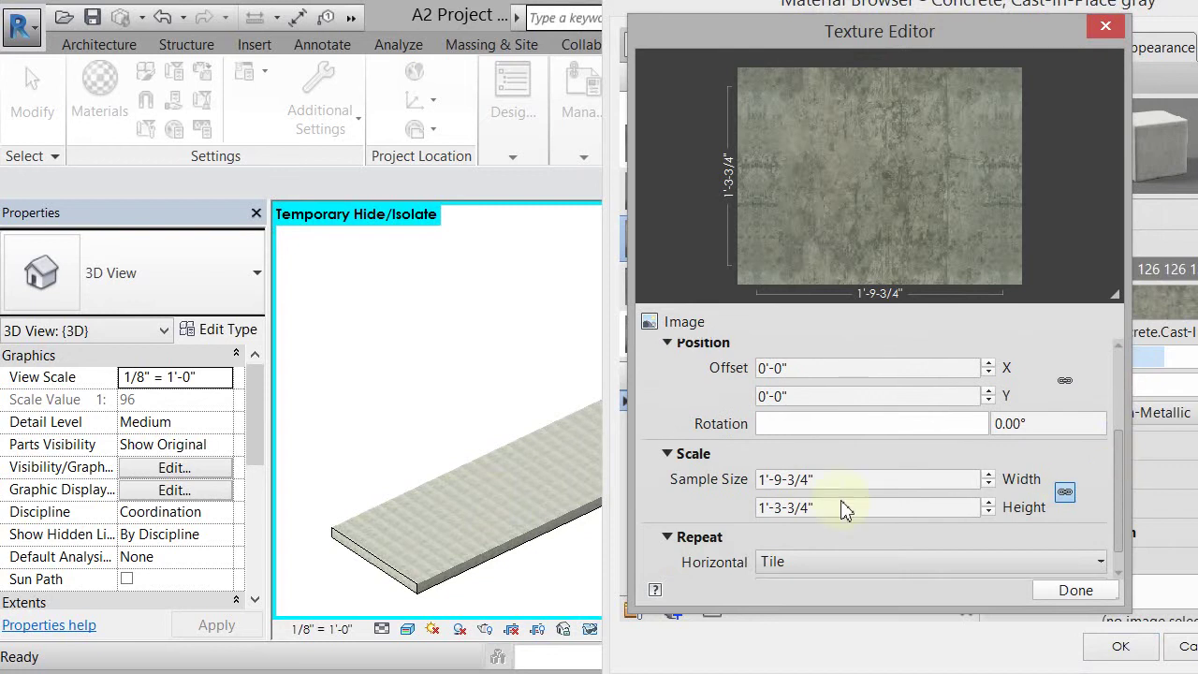
left_click(861, 480)
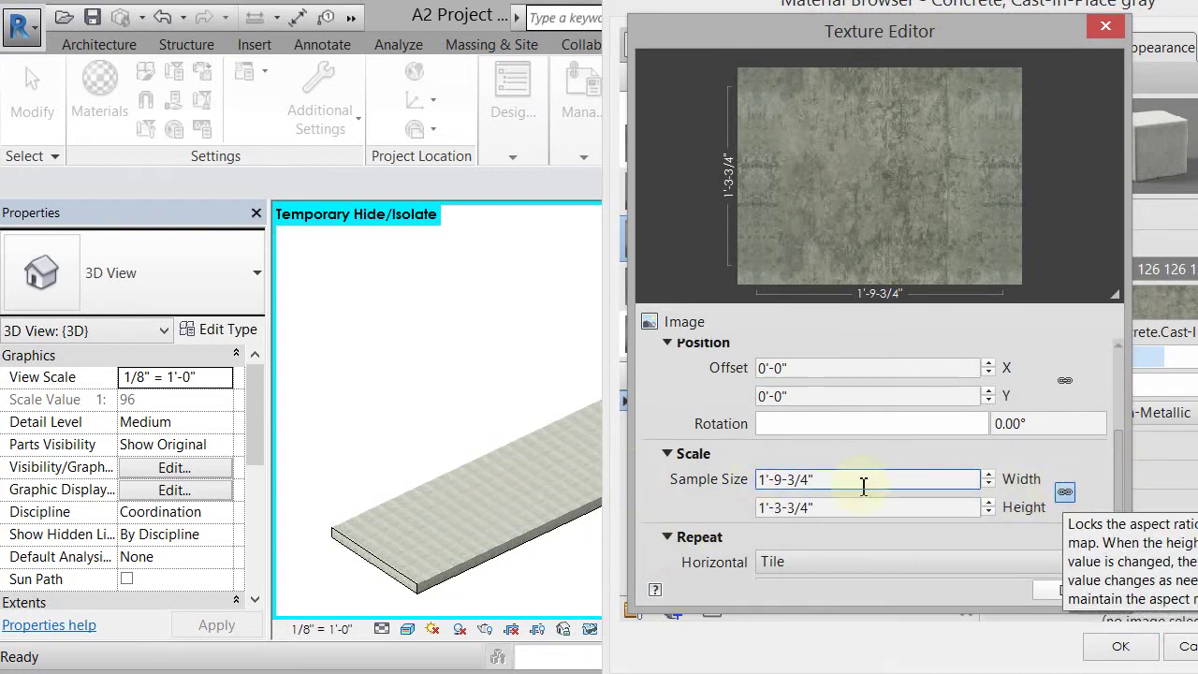
double_click(863, 480)
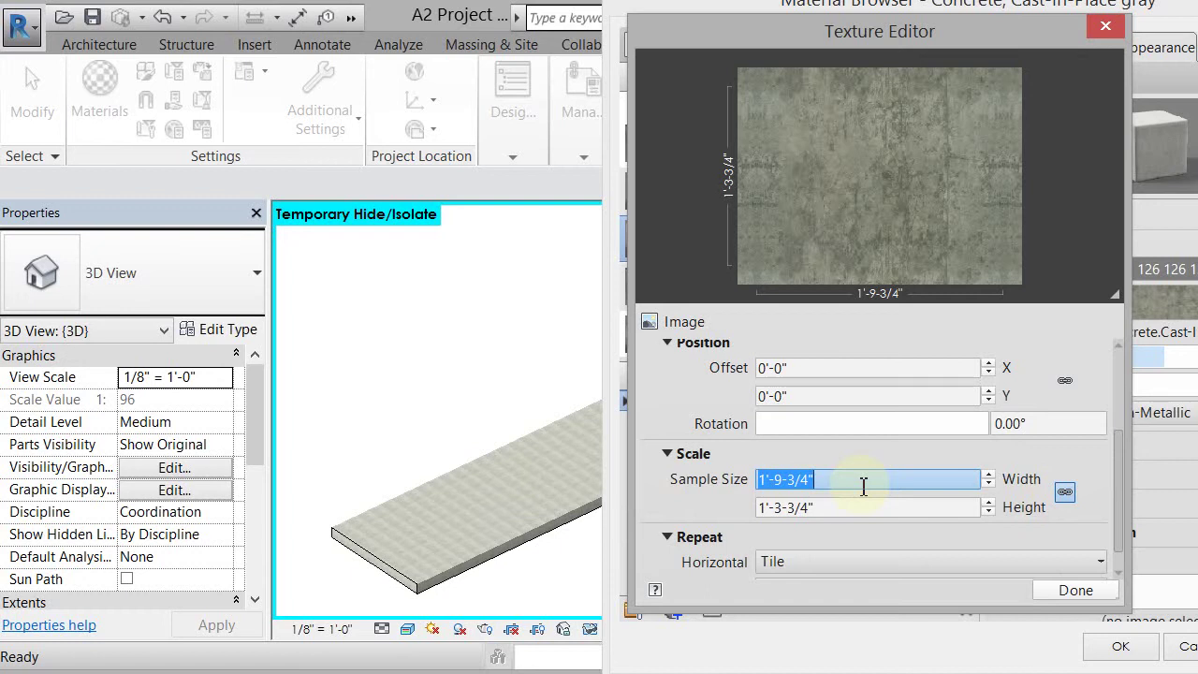
type("30")
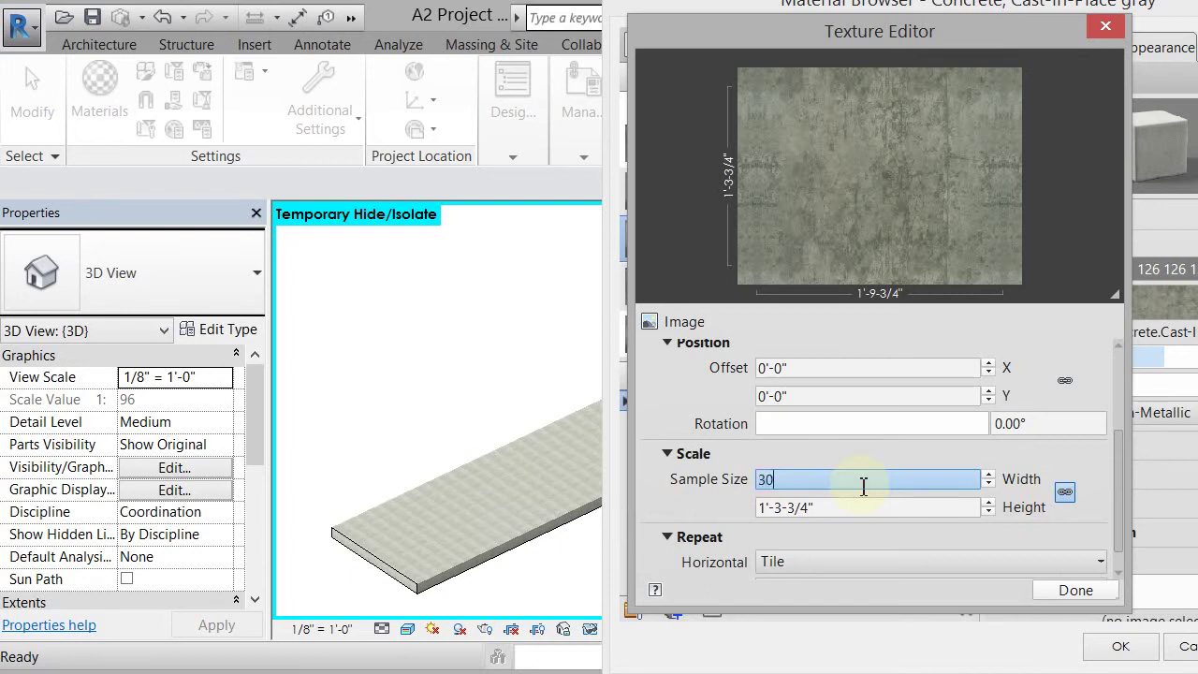
type("'")
key("Tab")
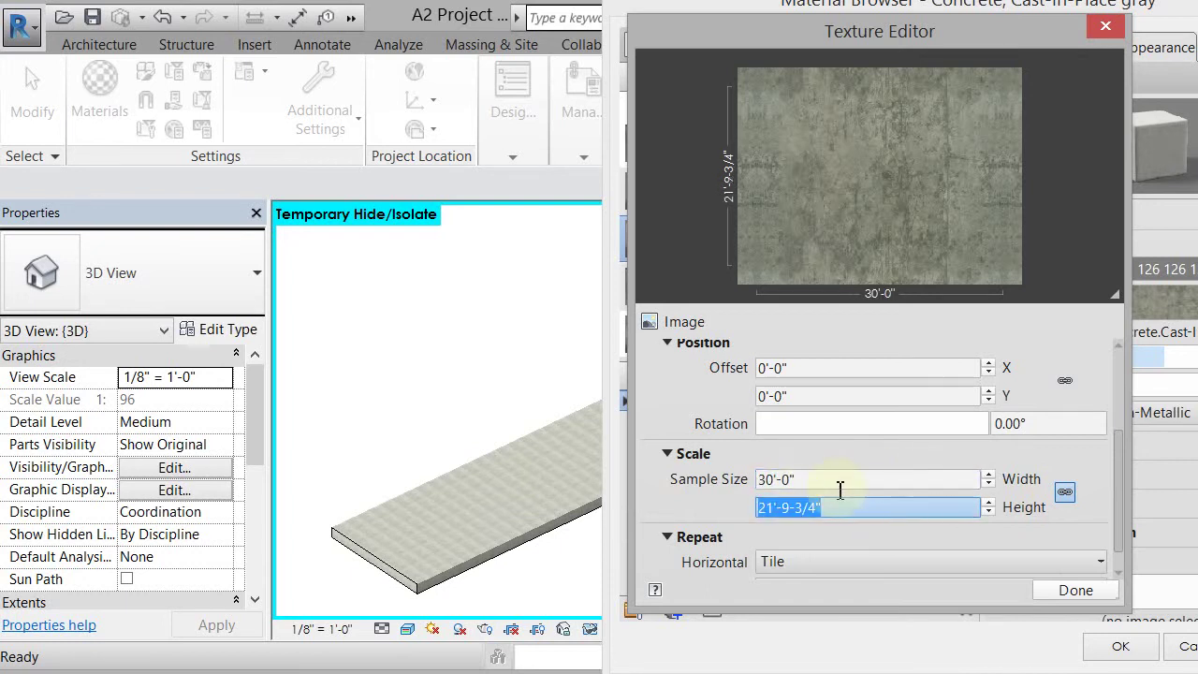
left_click(1071, 588)
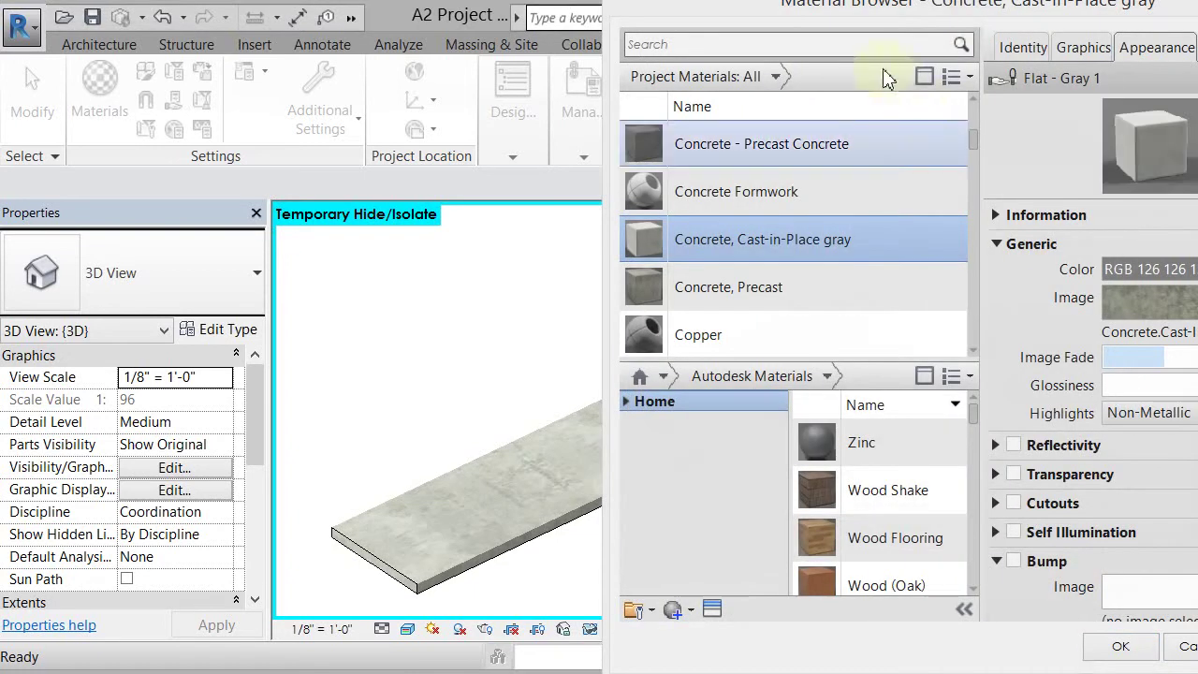
Move the Material Browser aside to check the slab, then close it.
left_click_drag(779, 8, 916, 22)
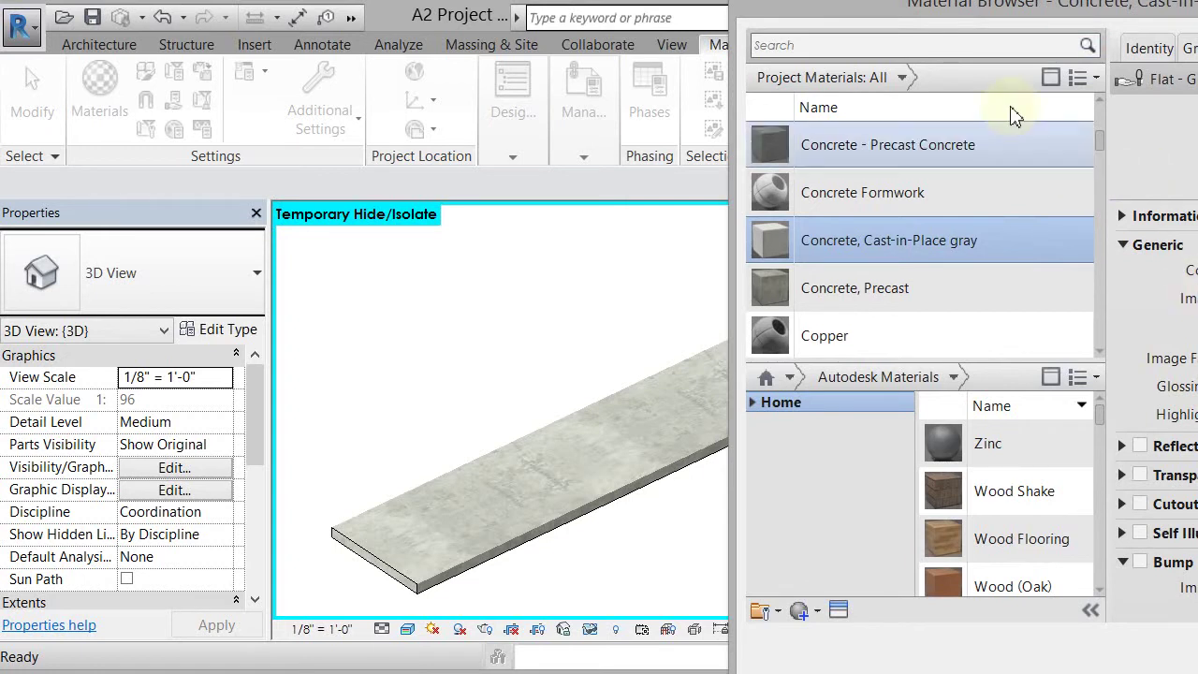
left_click_drag(959, 12, 884, 11)
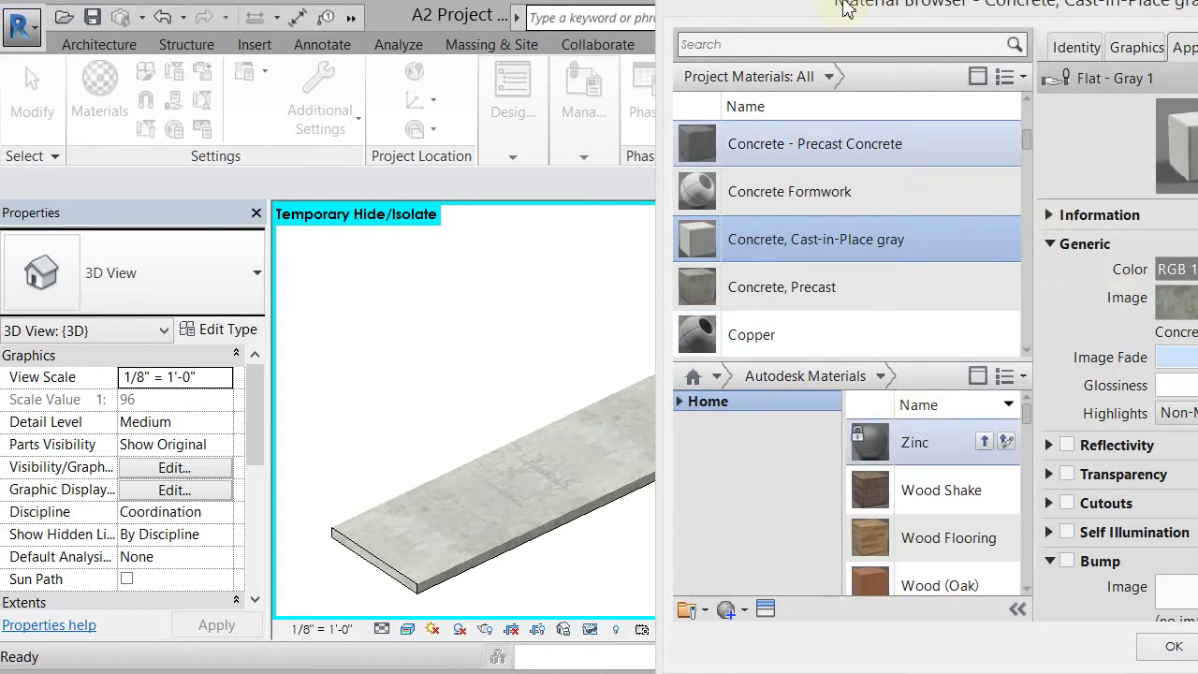
left_click(948, 39)
left_click_drag(948, 39, 923, 32)
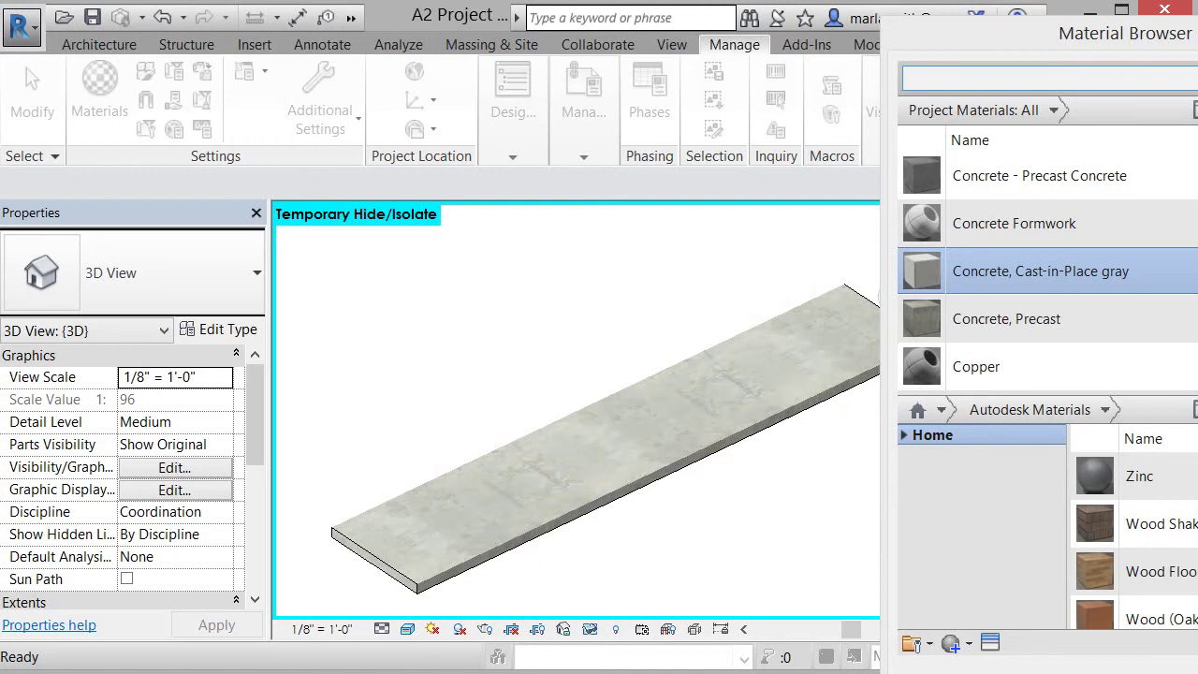
key("Escape")
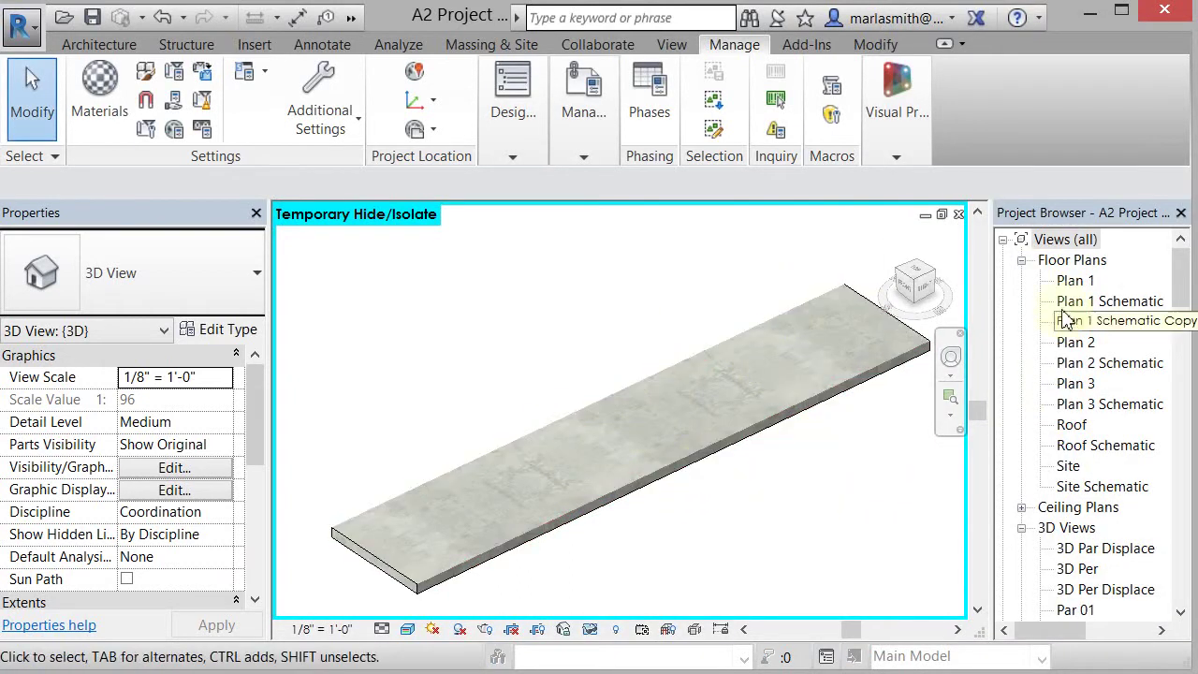
Open the Plan 1 floor plan and isolate the slab with its surrounding walls.
double_click(1075, 282)
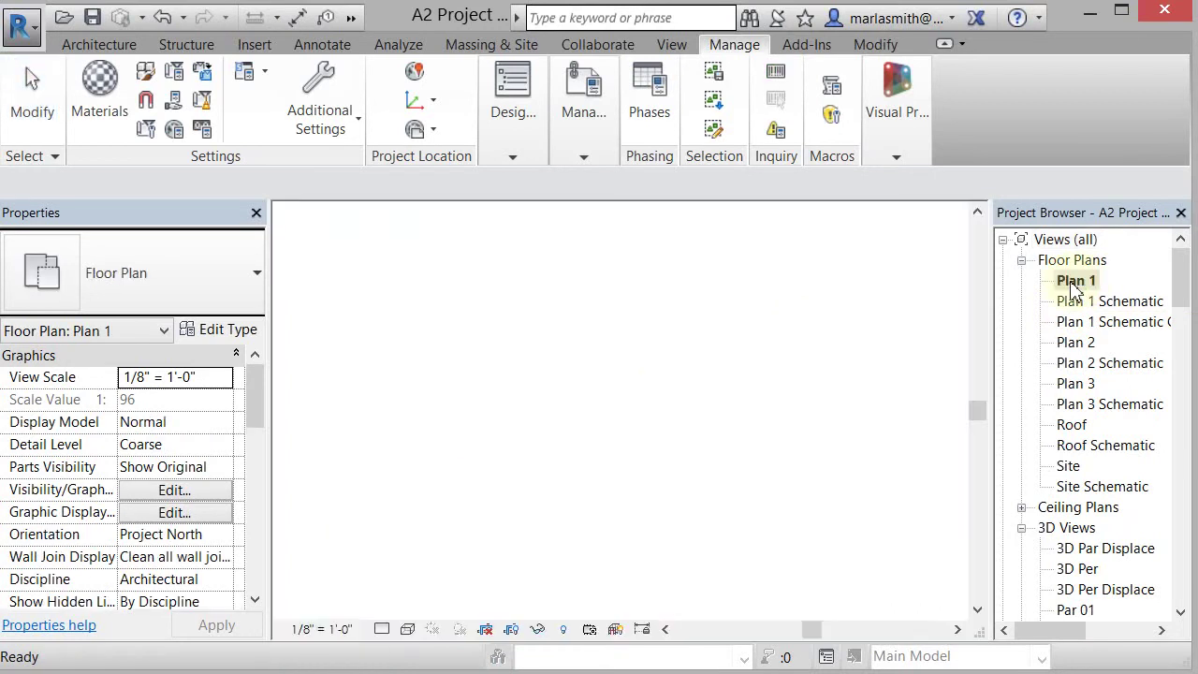
scroll(593, 370, "up", 3)
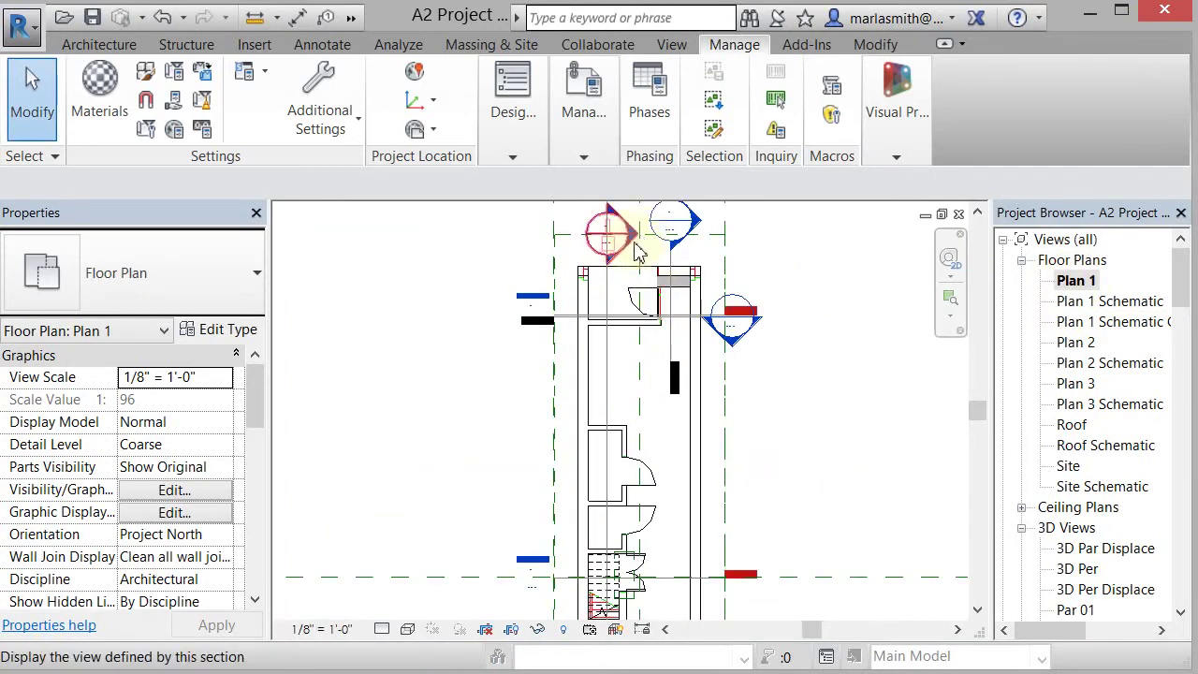
scroll(634, 253, "up", 5)
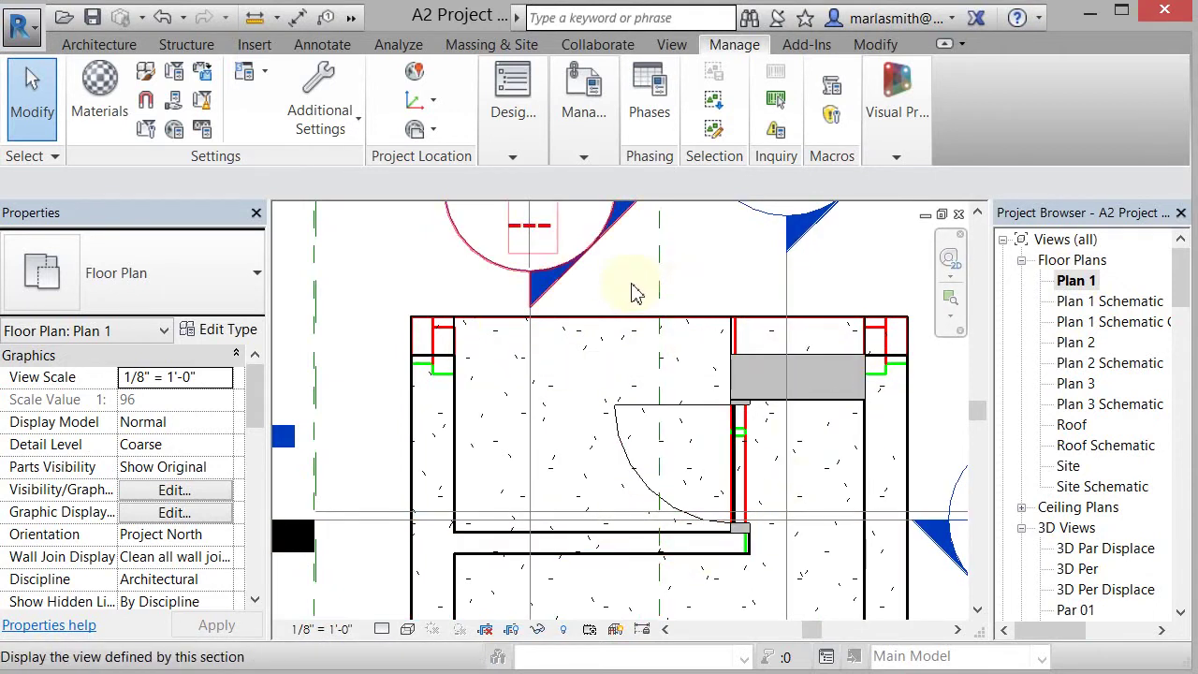
left_click_drag(632, 282, 593, 344)
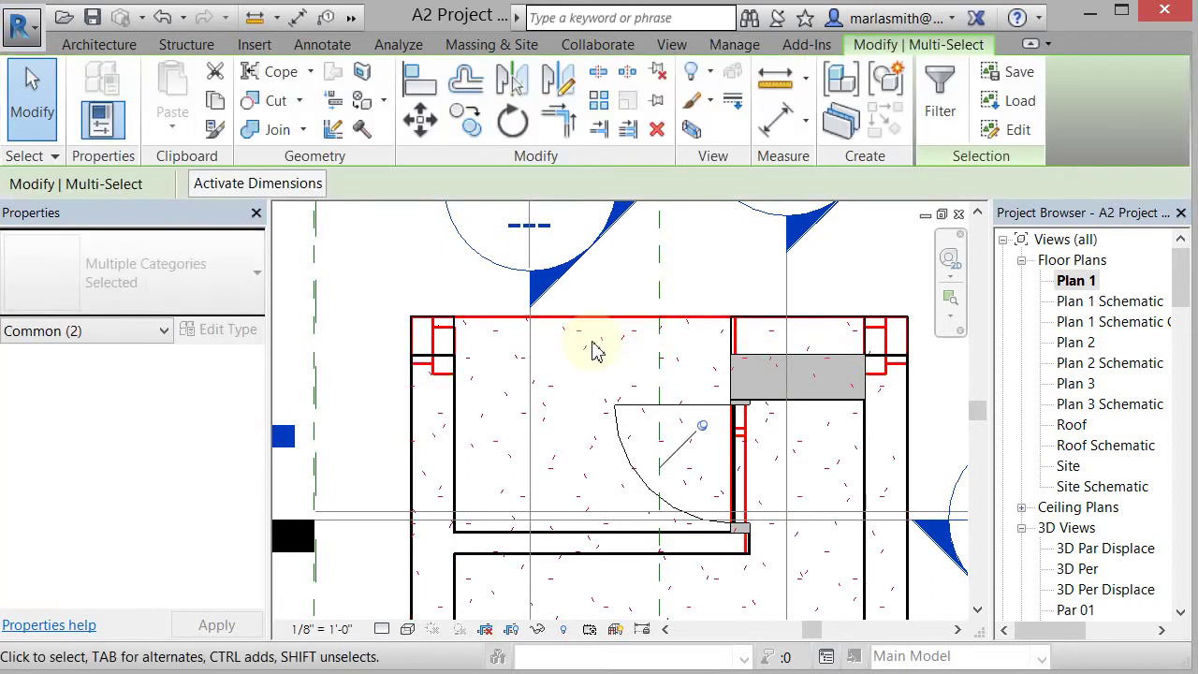
left_click(540, 629)
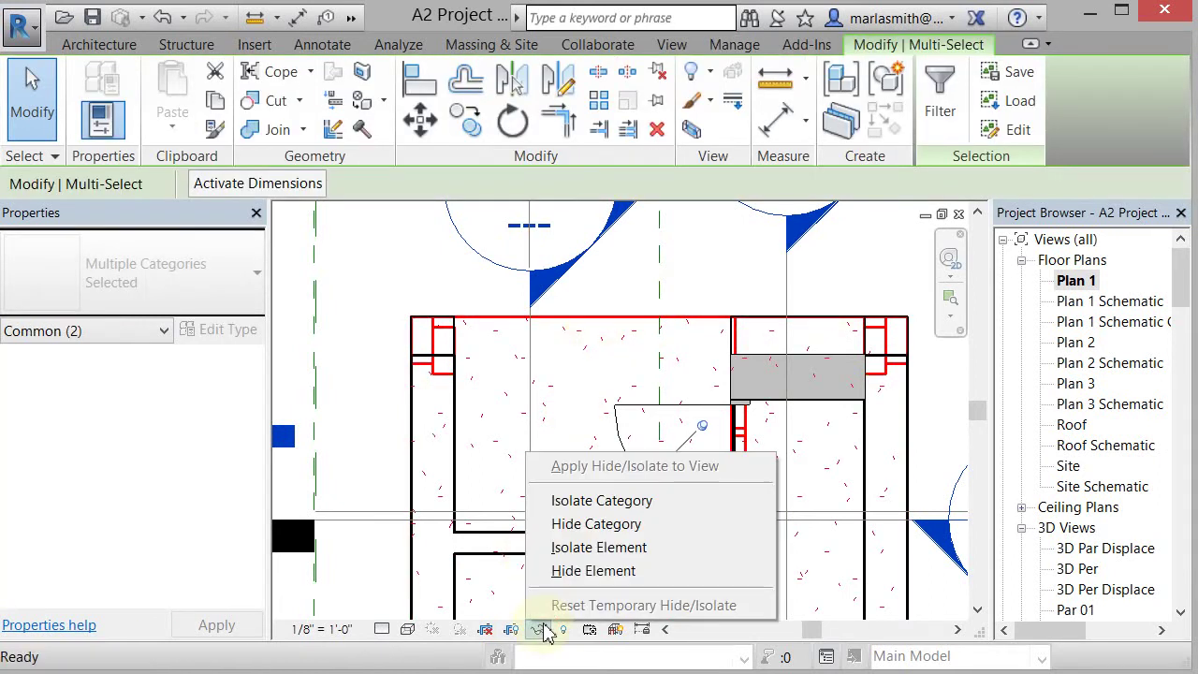
left_click(589, 547)
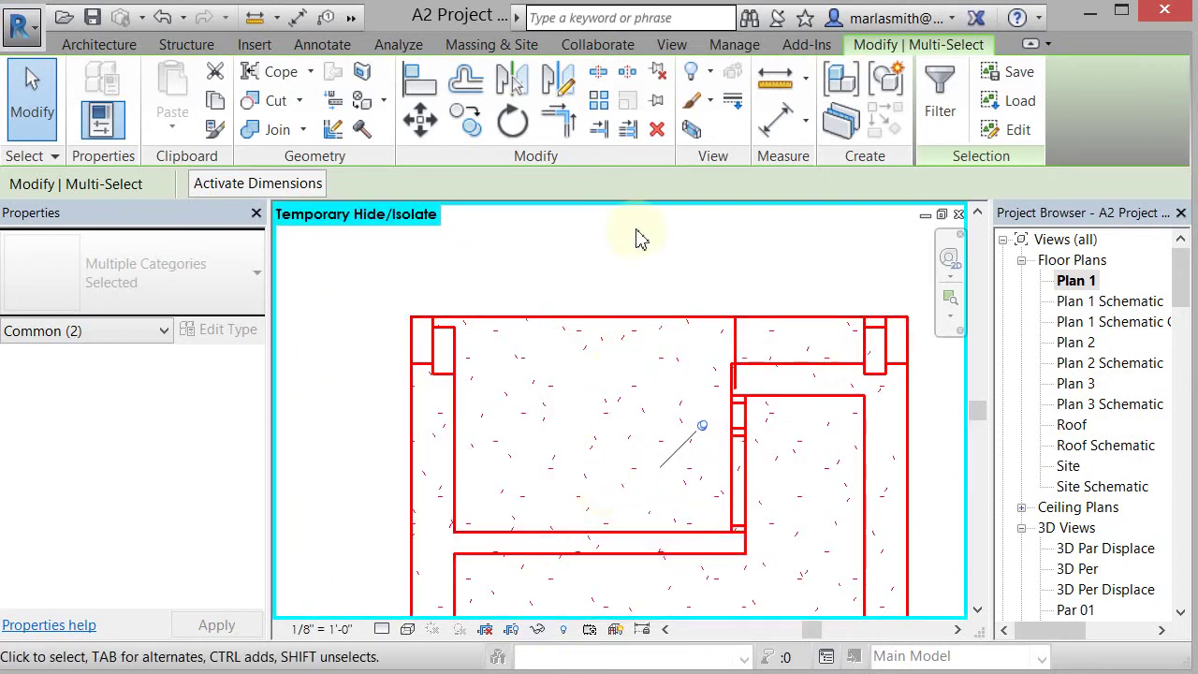
scroll(626, 245, "down", 4)
left_click(497, 353)
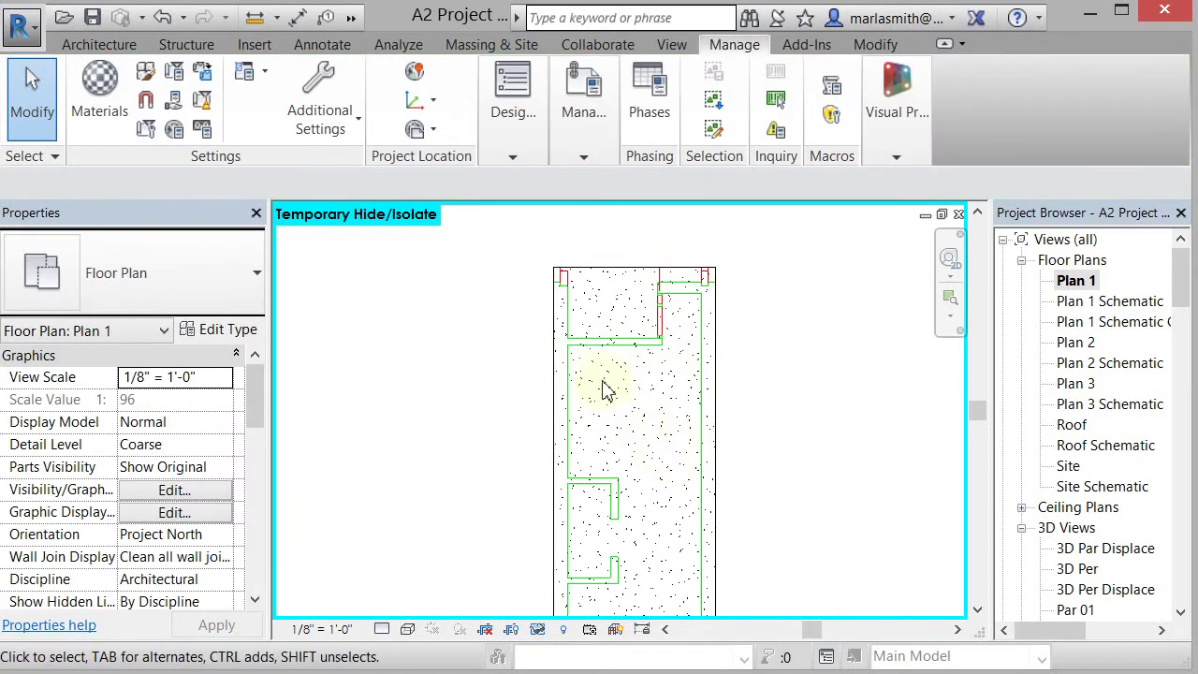
Start a Split Face on the floor and pick the vertical, horizontal and top wall edges as boundary.
left_click(877, 44)
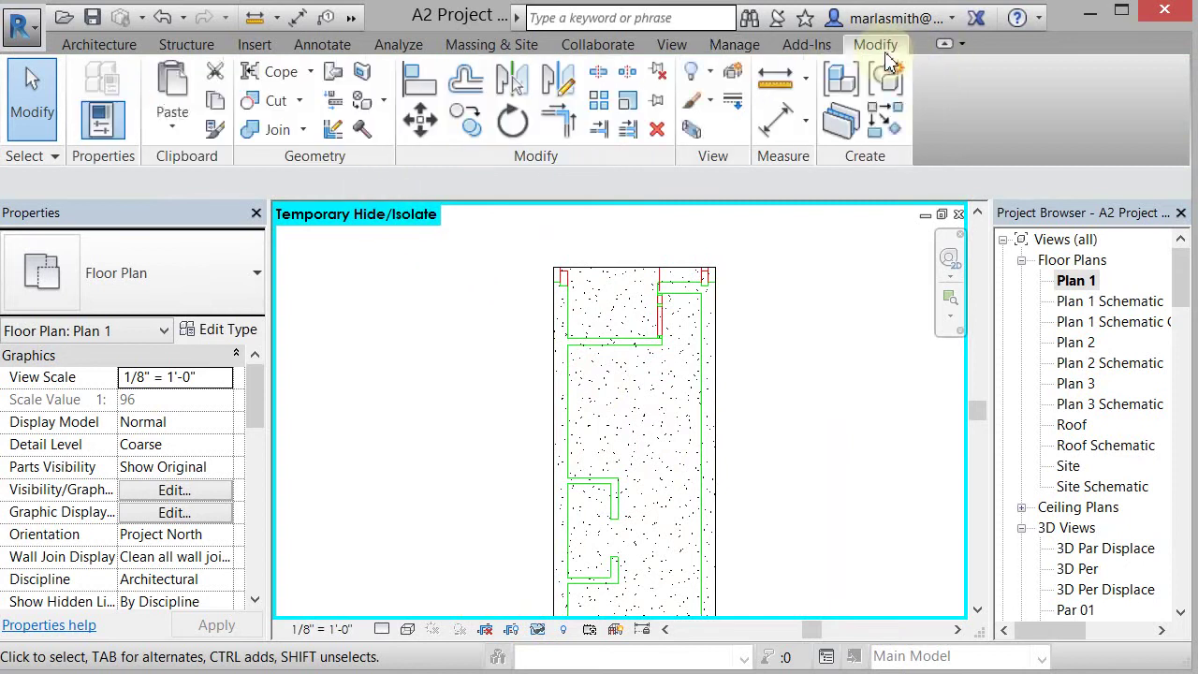
left_click(366, 81)
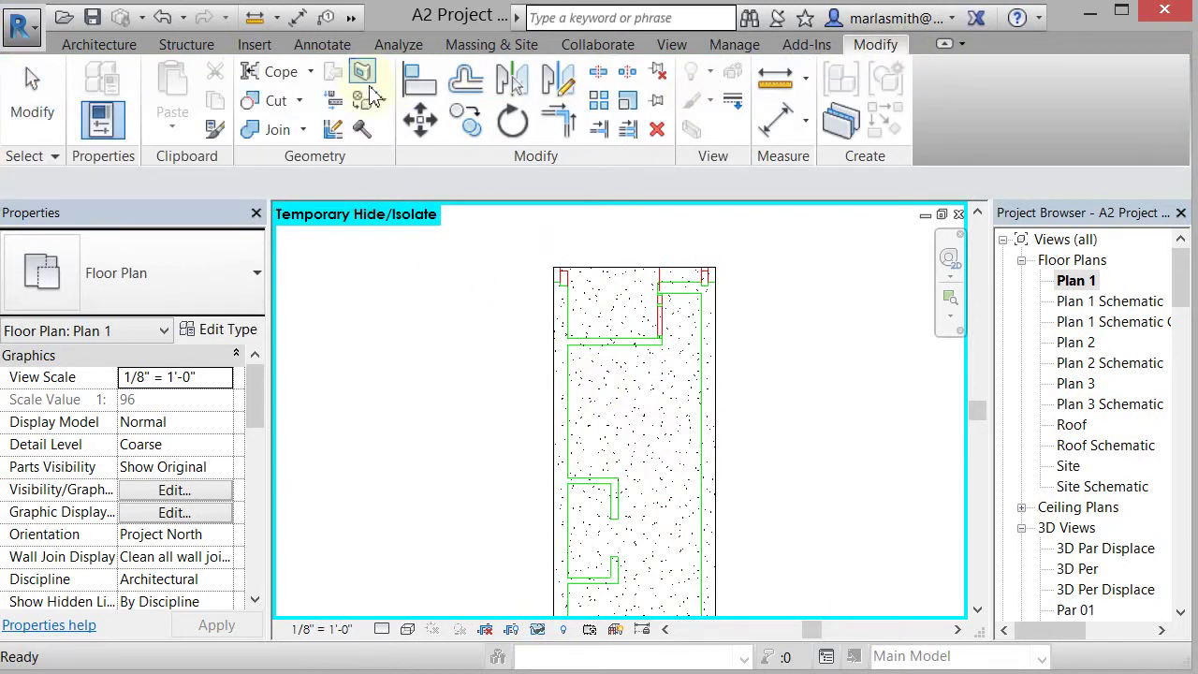
left_click(627, 278)
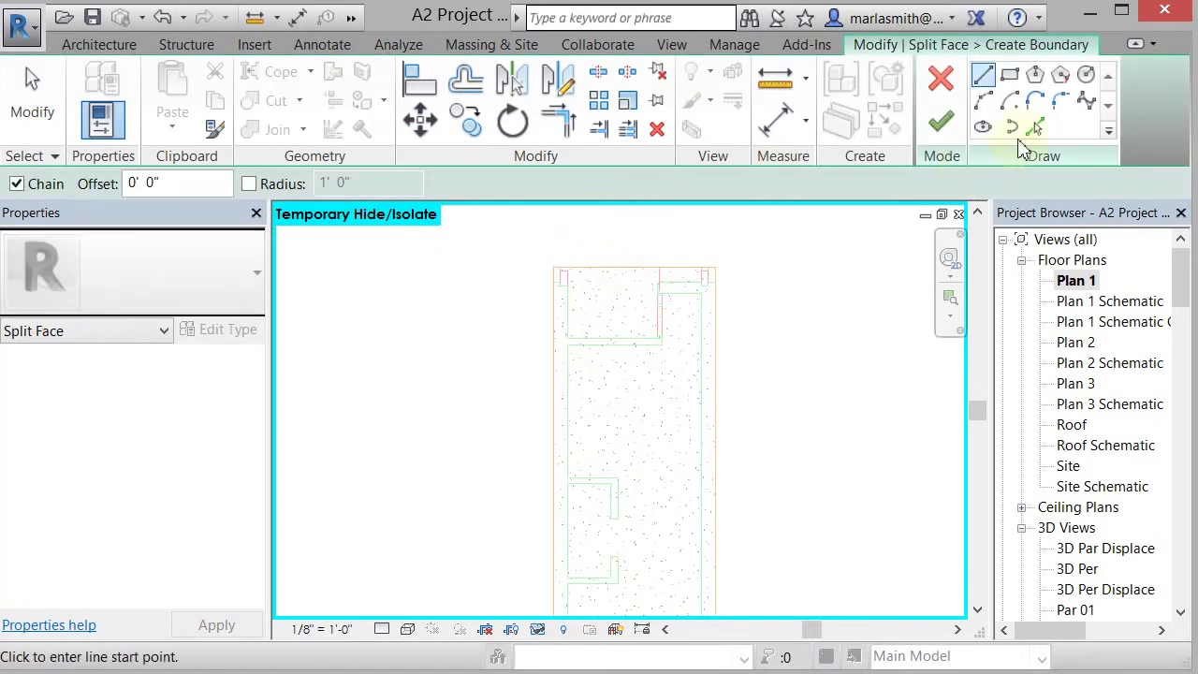
left_click(1035, 129)
scroll(661, 328, "up", 5)
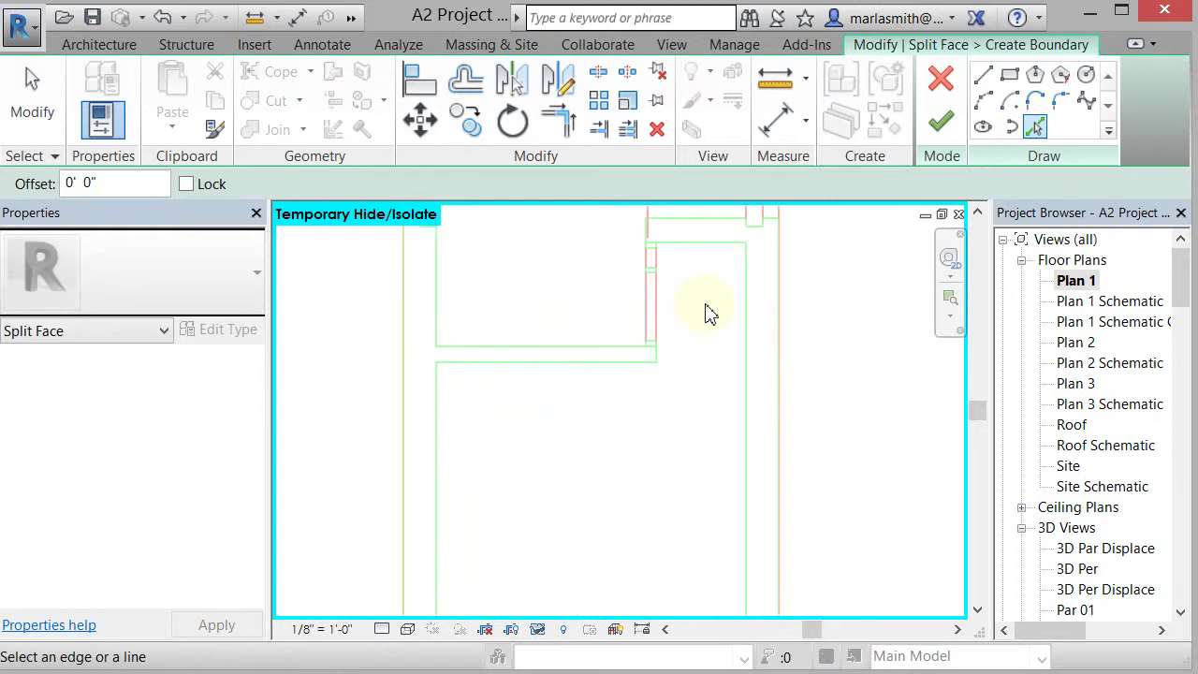
left_click(636, 315)
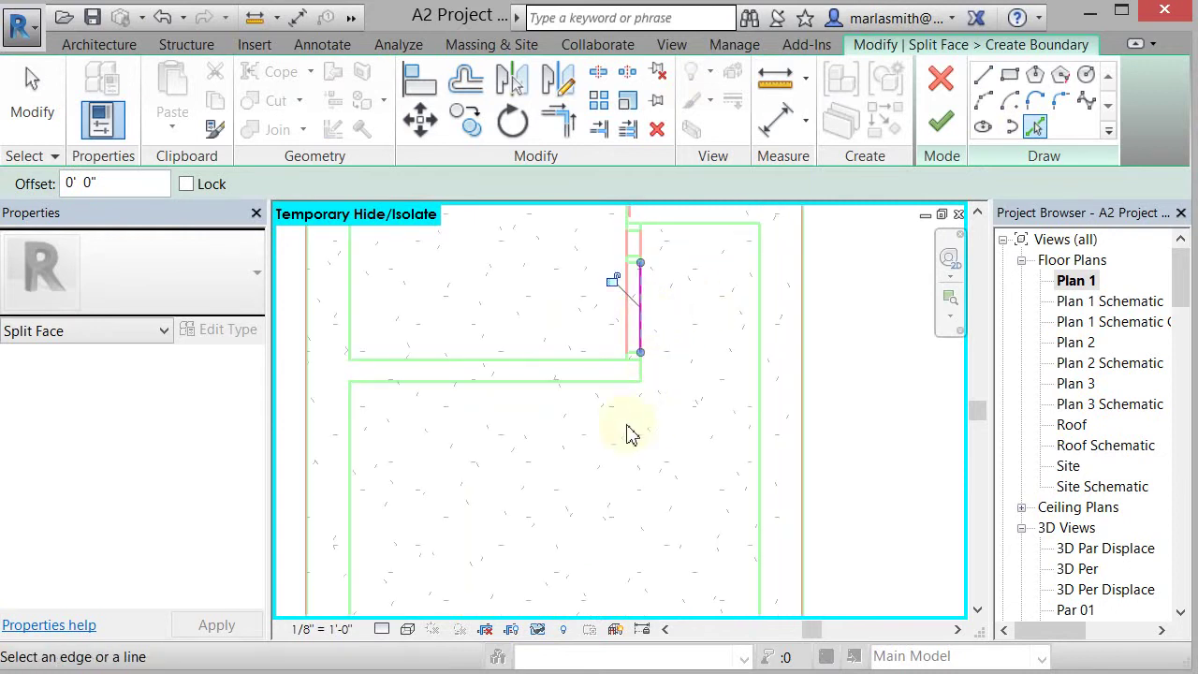
left_click(584, 387)
left_click(714, 224)
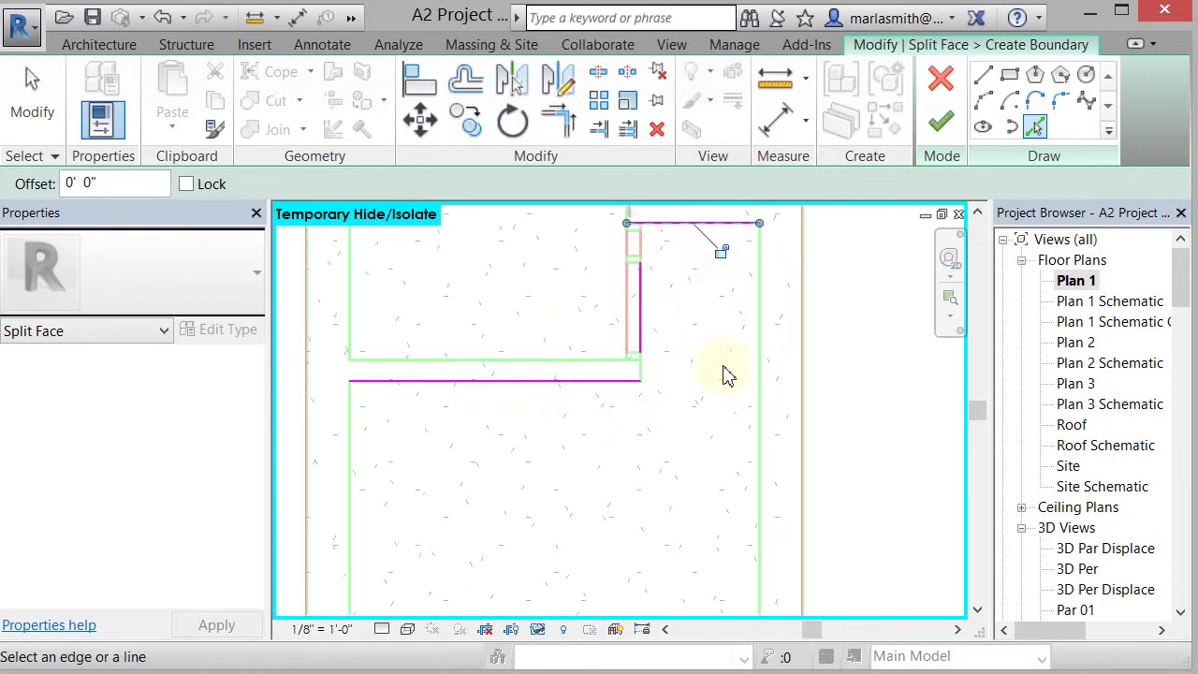
Trim the boundary lines into corners and extend the top and lower lines to the walls.
left_click(559, 122)
left_click(624, 383)
left_click(640, 339)
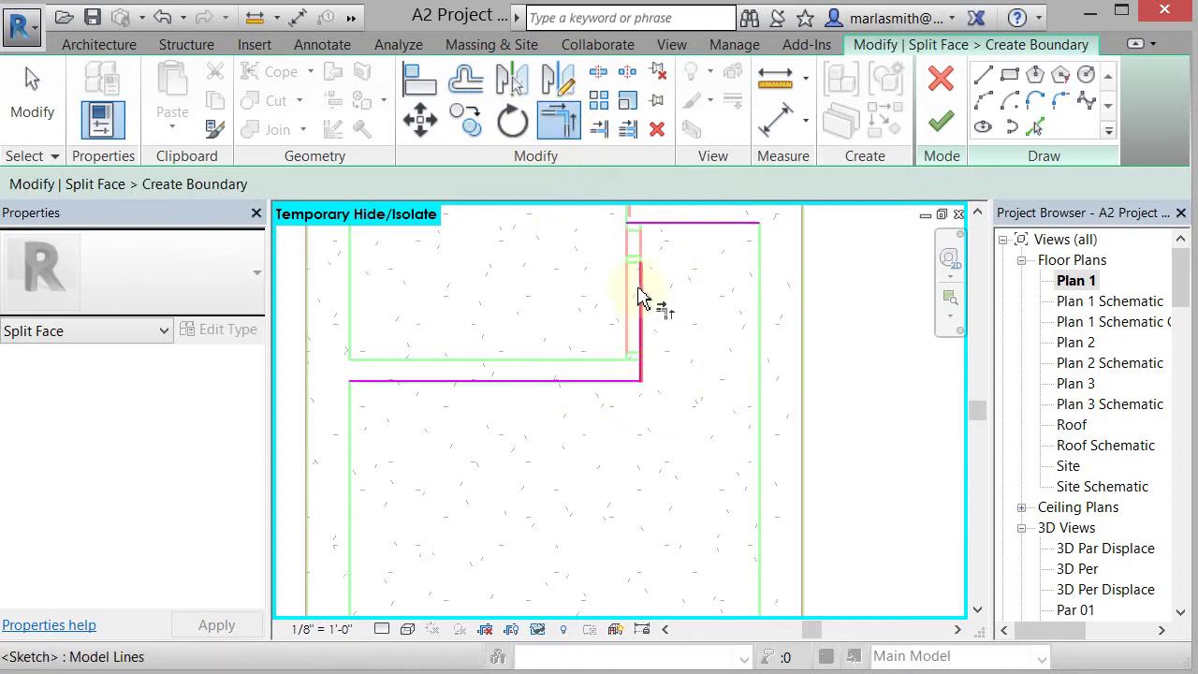
left_click(643, 292)
left_click(670, 226)
left_click(32, 103)
left_click(714, 225)
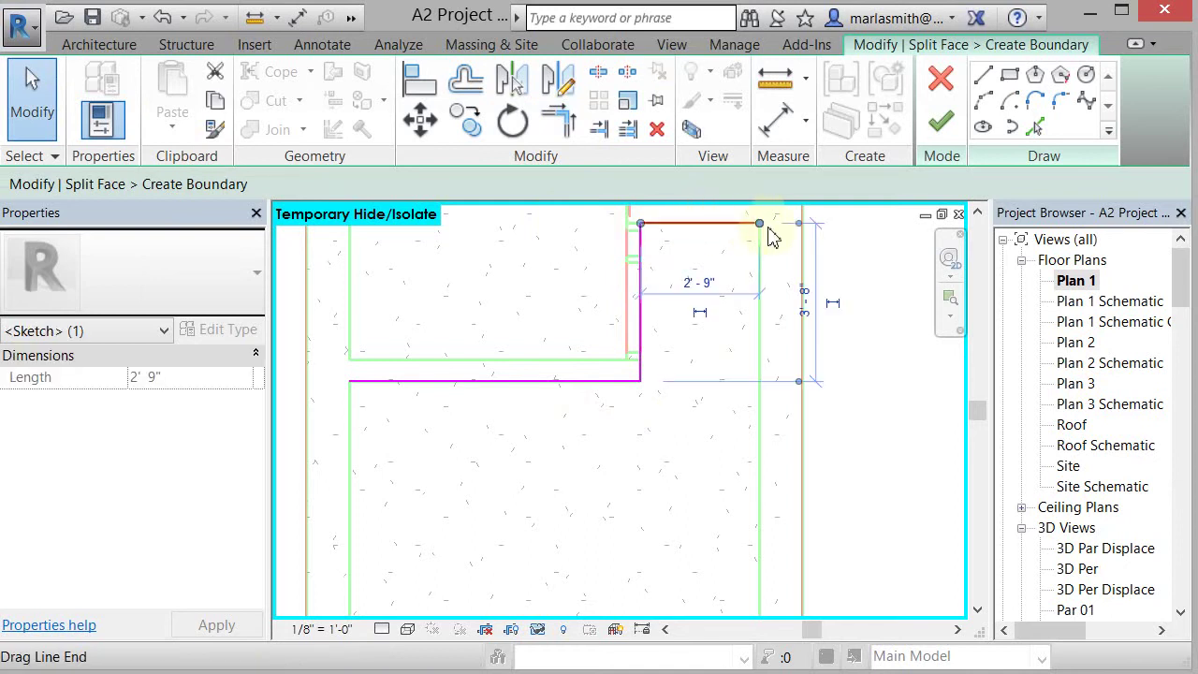
left_click_drag(773, 225, 802, 224)
left_click(460, 384)
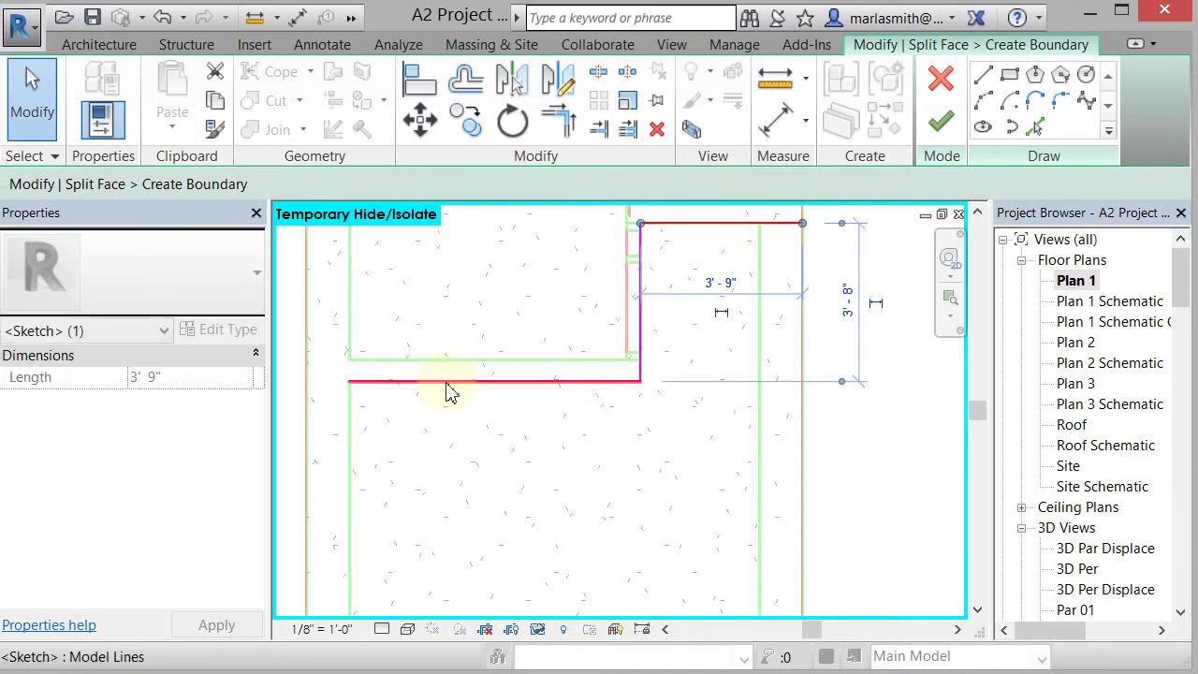
left_click_drag(349, 382, 309, 385)
scroll(534, 343, "down", 5)
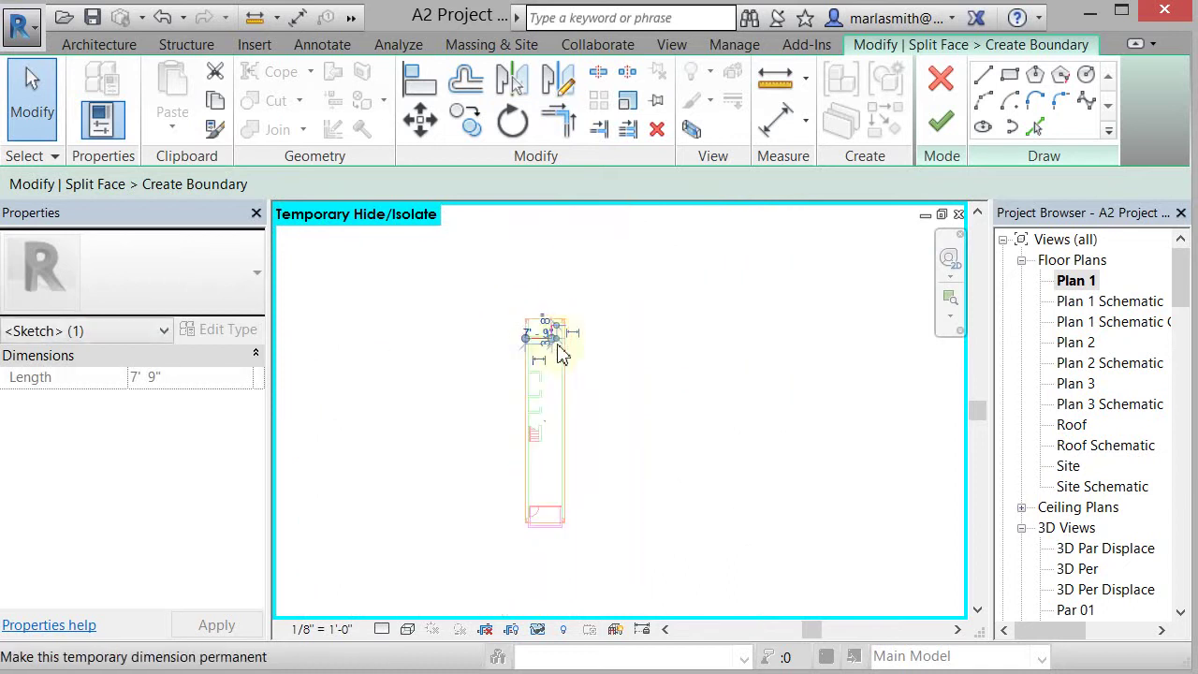
scroll(560, 496, "up", 5)
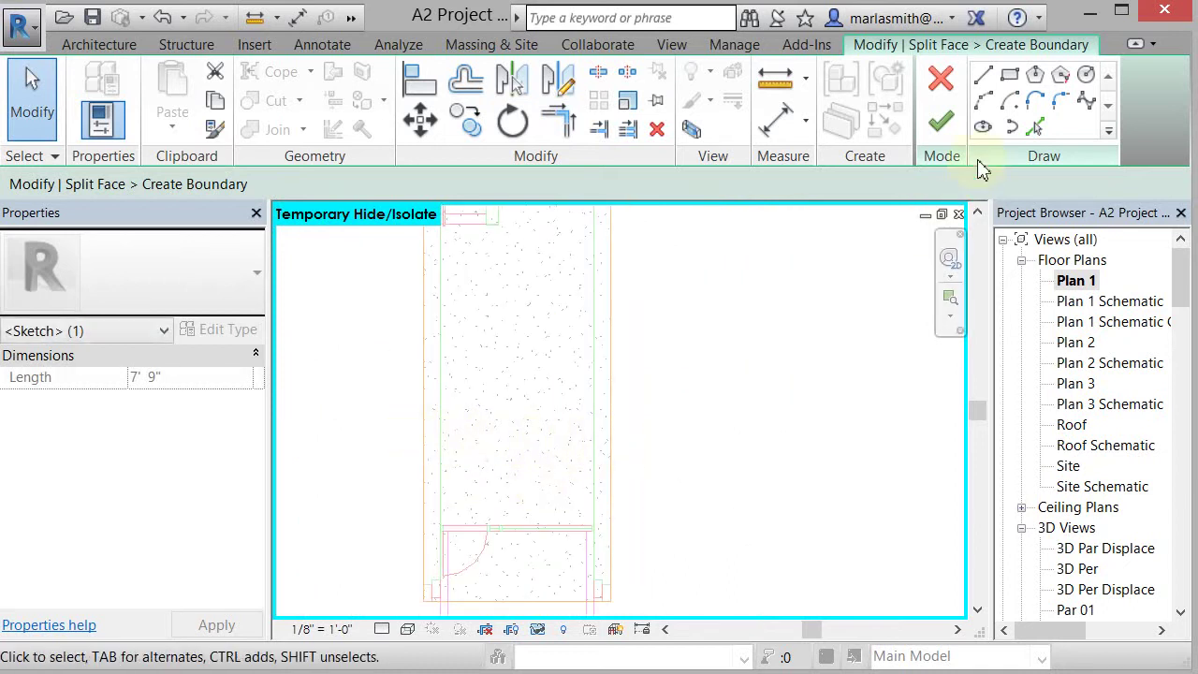
Draw a horizontal boundary line from the right wall to the slab's left edge and finish the sketch.
left_click(984, 76)
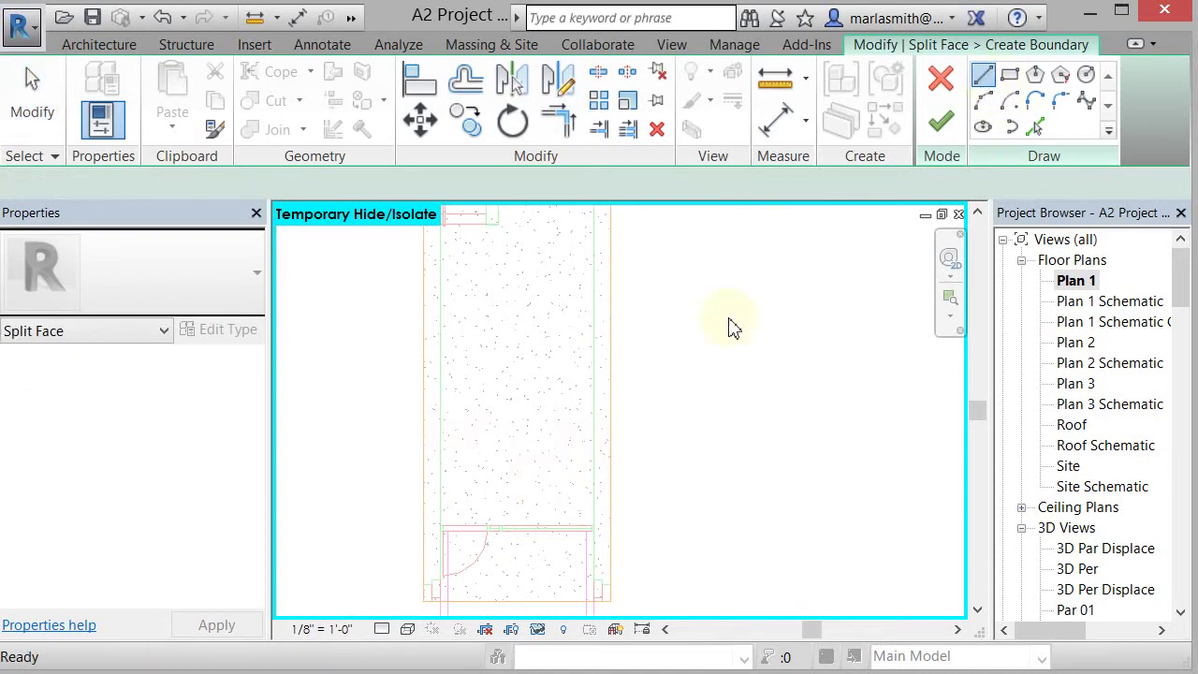
left_click(610, 447)
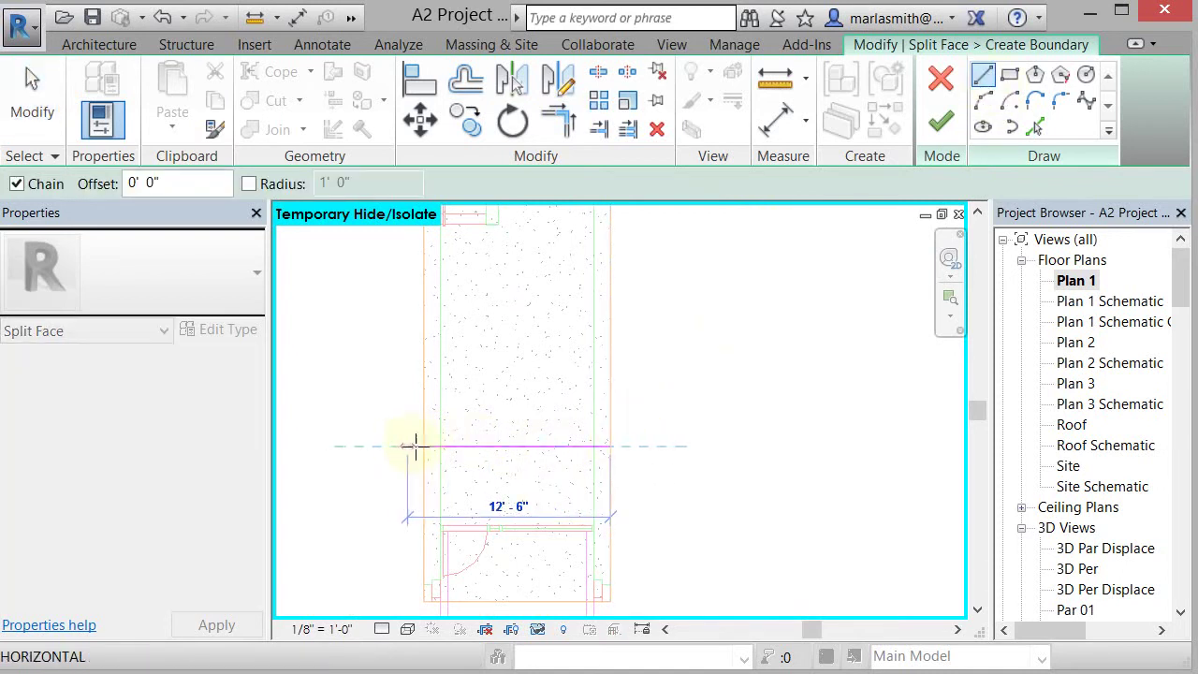
left_click(422, 446)
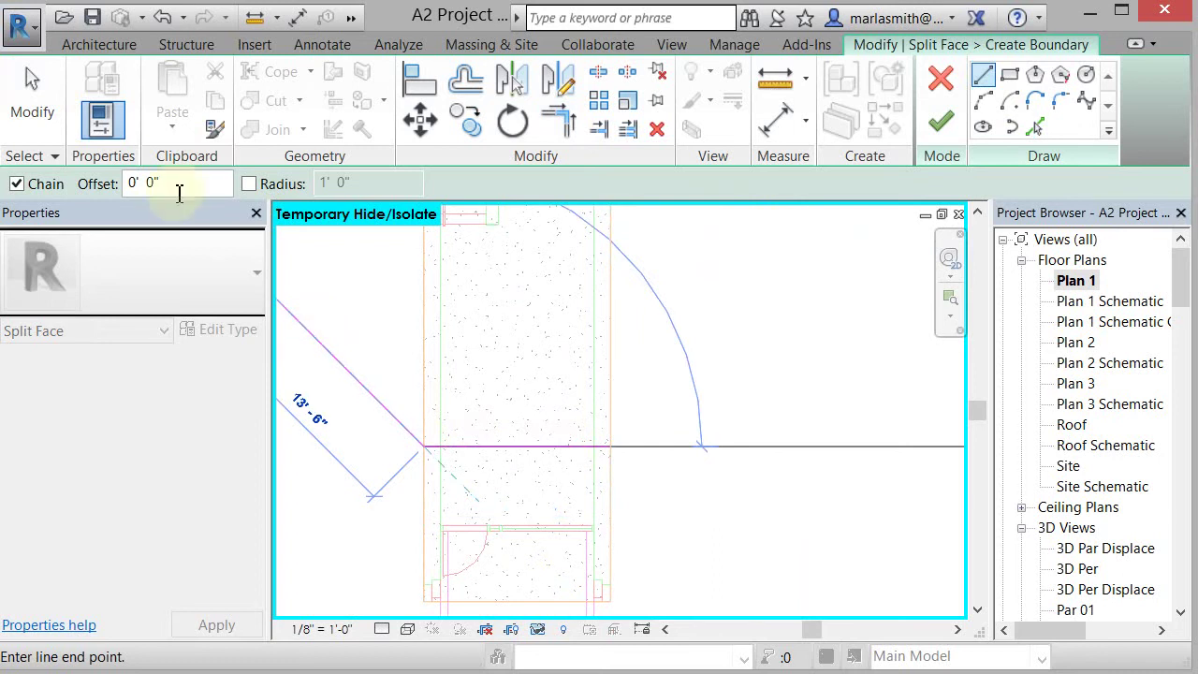
left_click(33, 94)
scroll(406, 449, "down", 5)
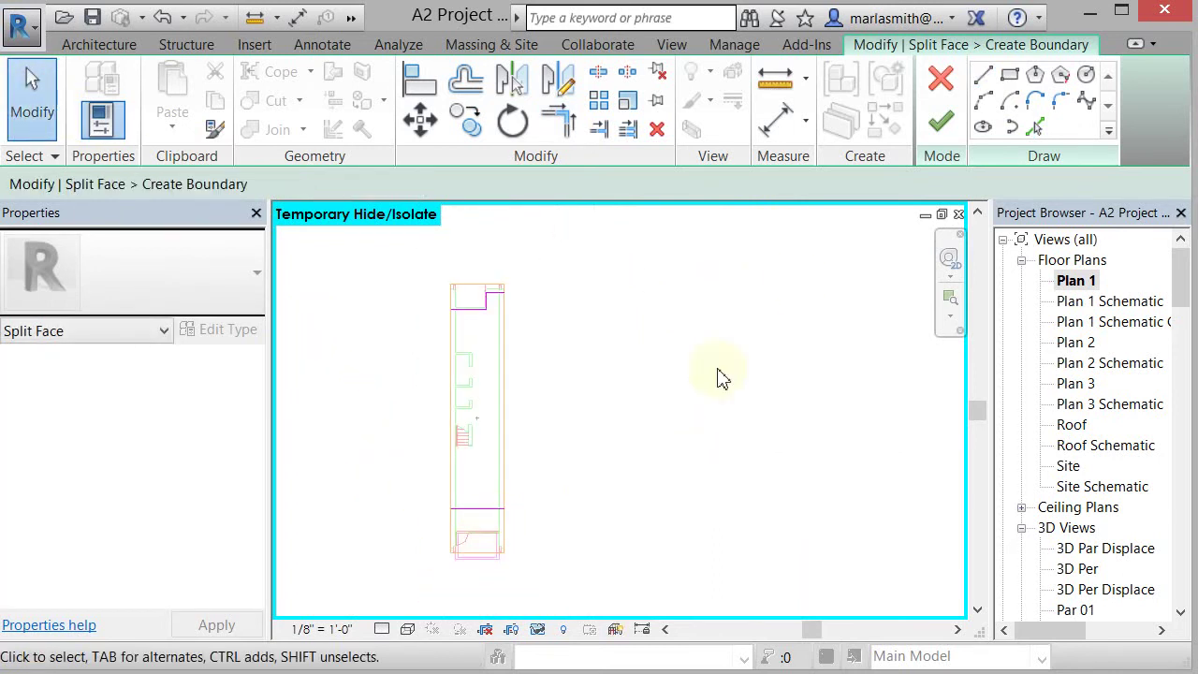
middle_click_drag(722, 375, 764, 358)
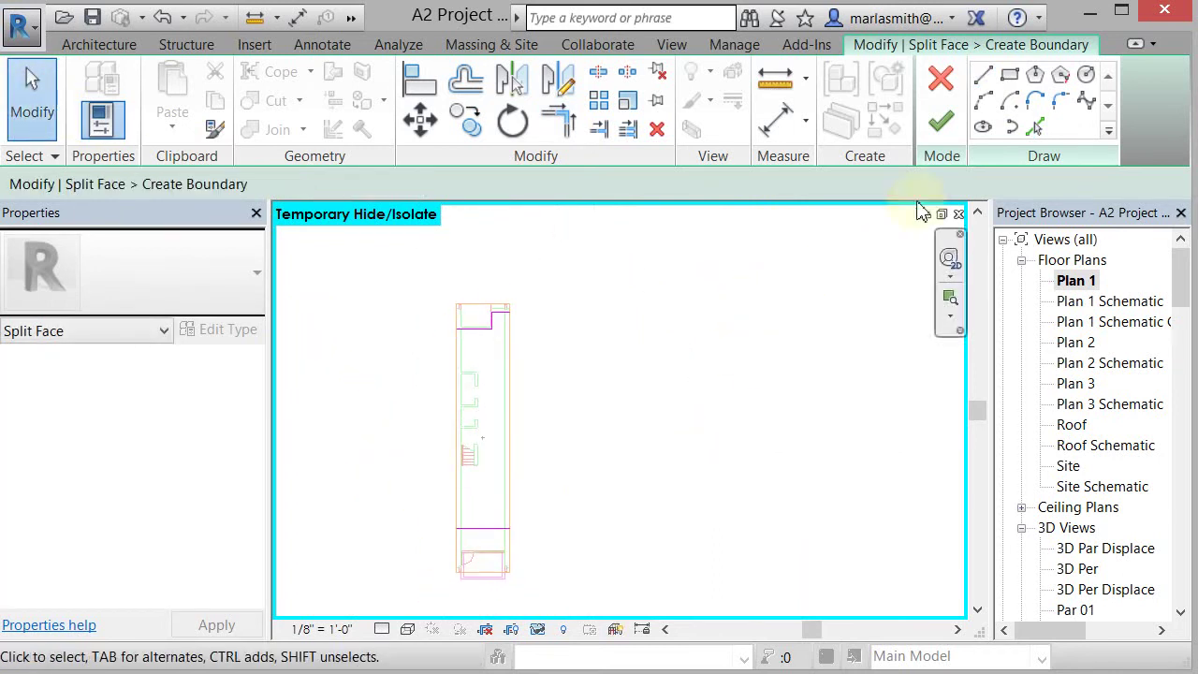
left_click(940, 122)
Switch to the Default 3D View showing the split slab.
scroll(468, 455, "up", 2)
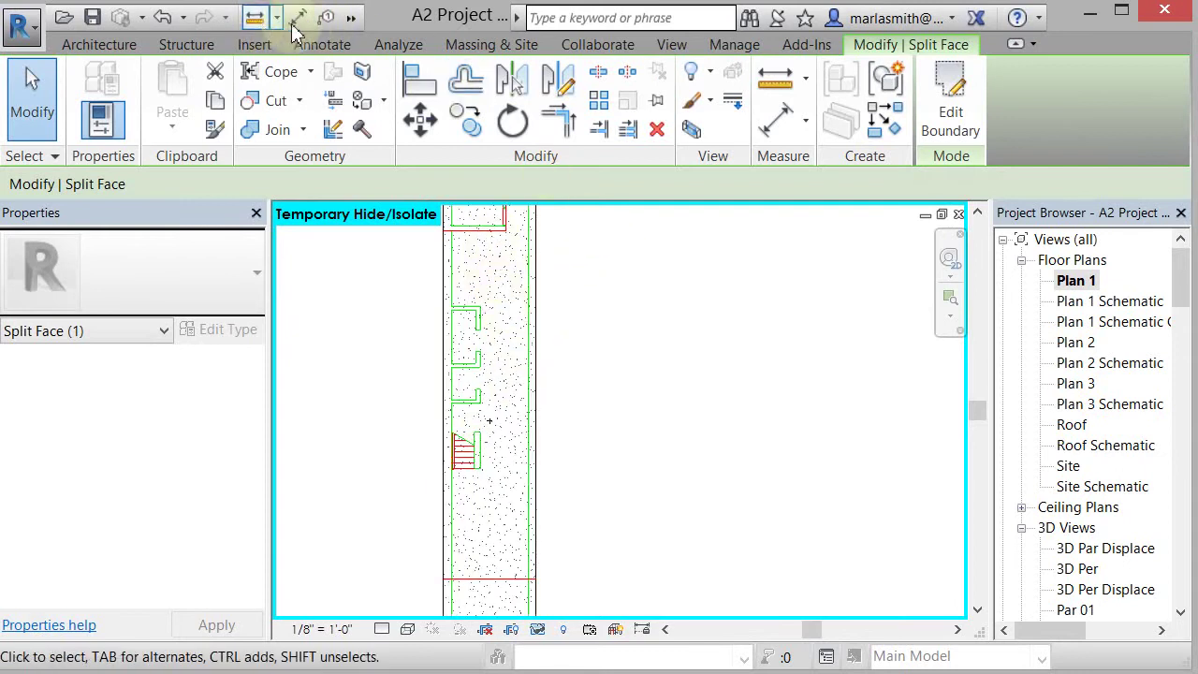
left_click(354, 18)
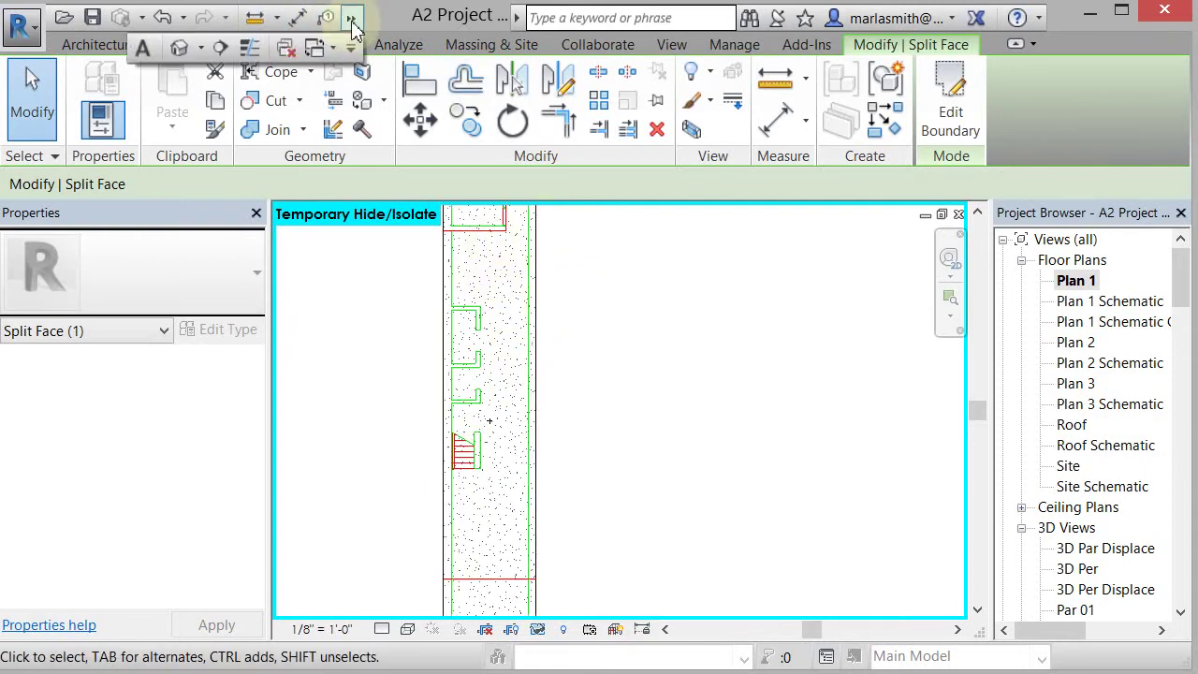
left_click(182, 49)
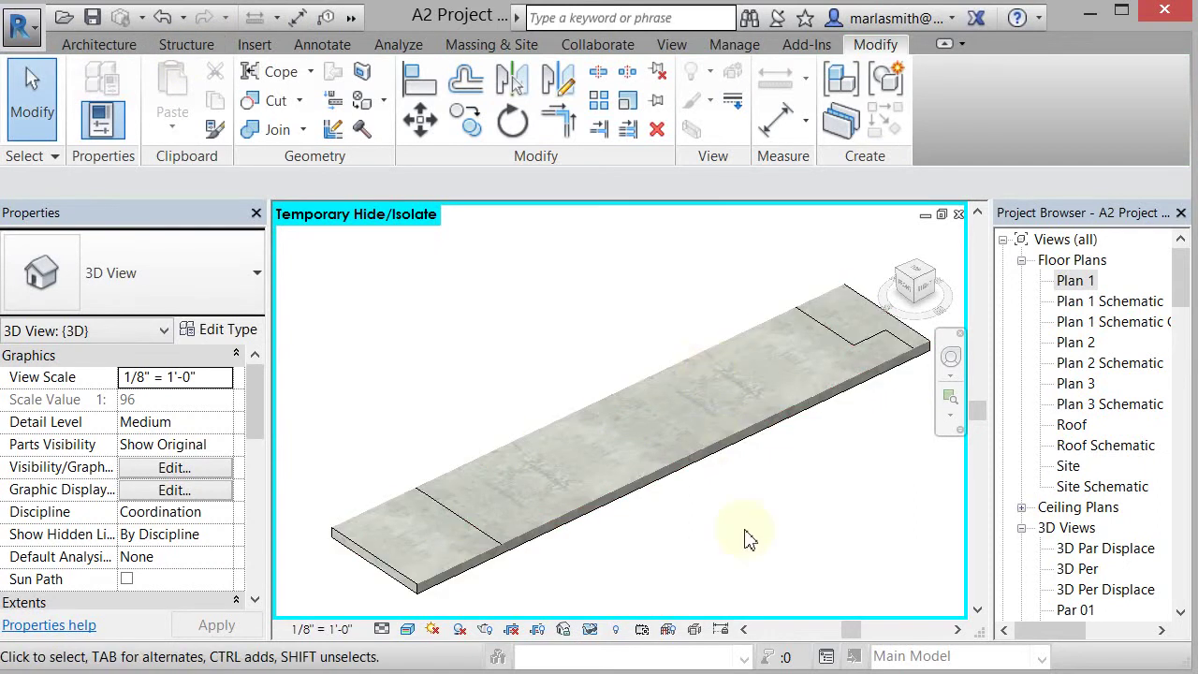
left_click(733, 44)
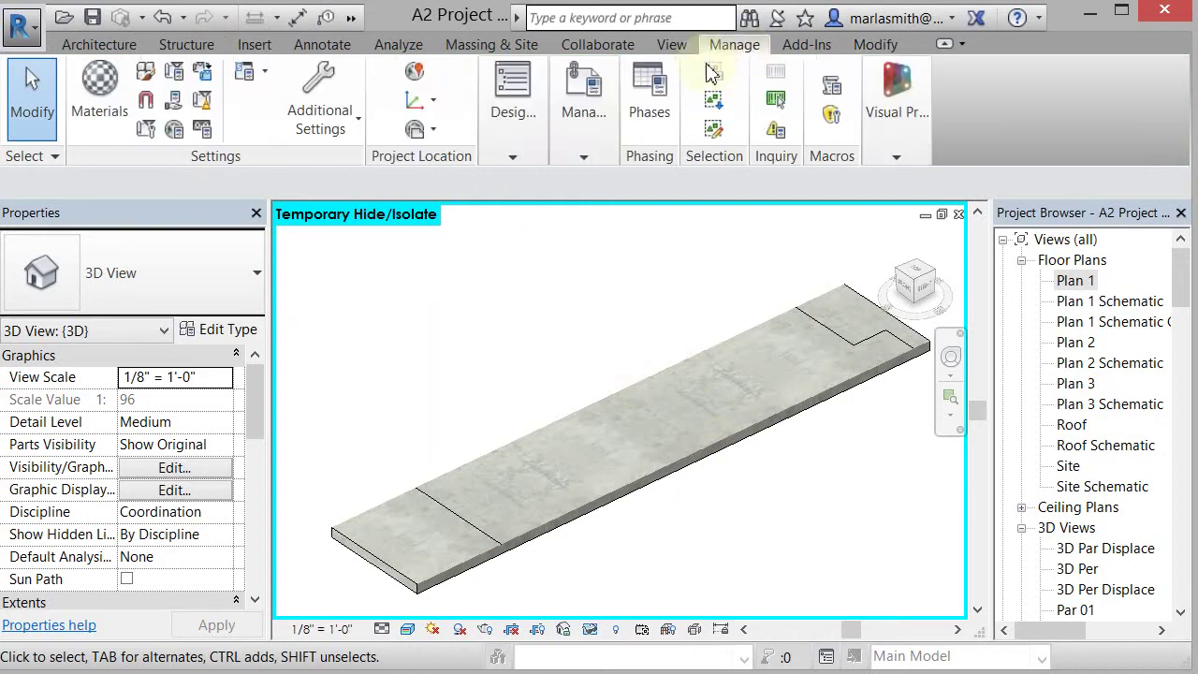
Create a new material in the Material Browser named Wood Floor MS.
left_click(103, 94)
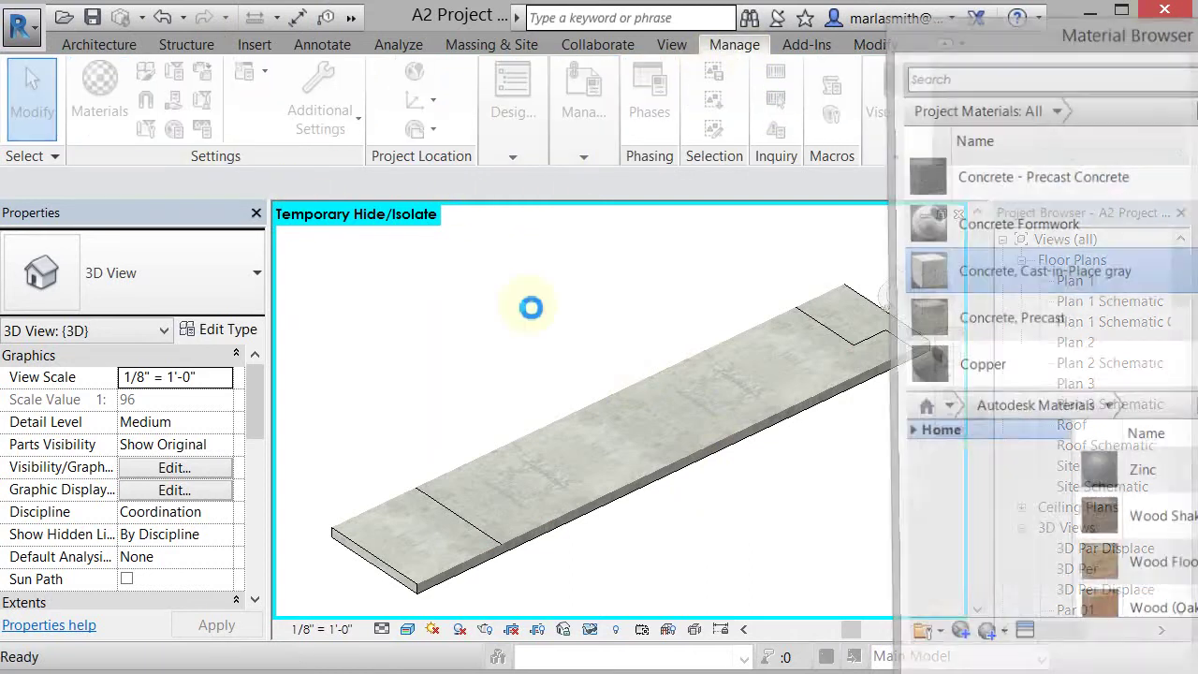
left_click_drag(1102, 28, 569, 3)
left_click(436, 620)
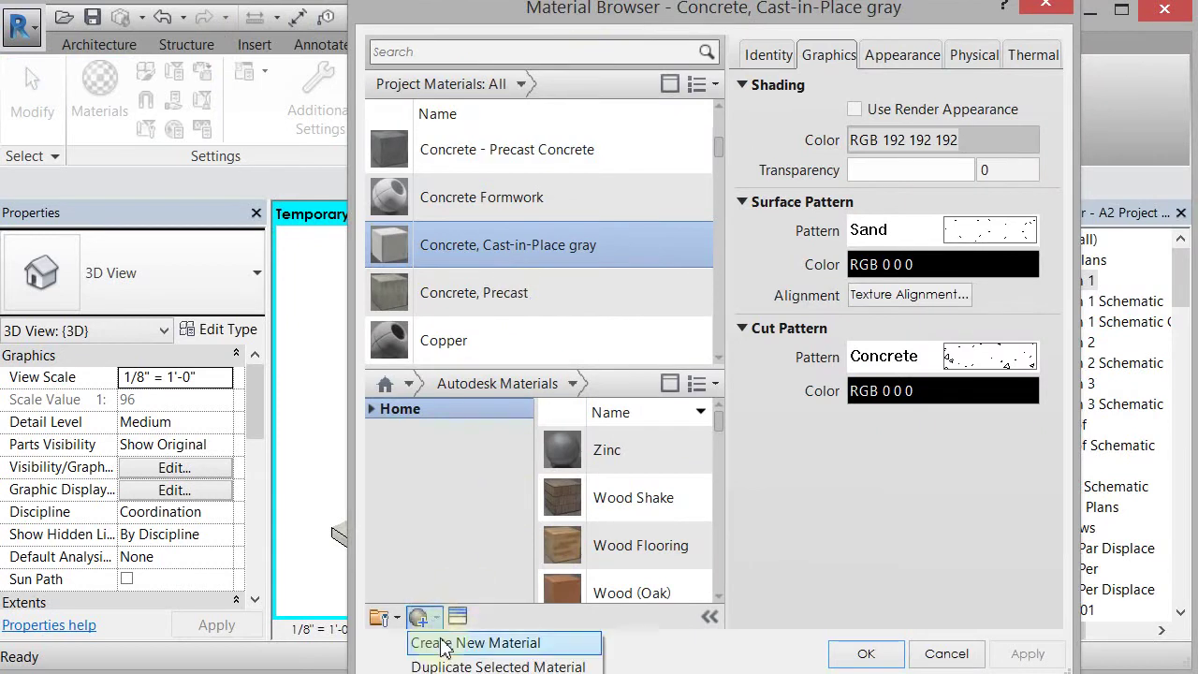
left_click(423, 642)
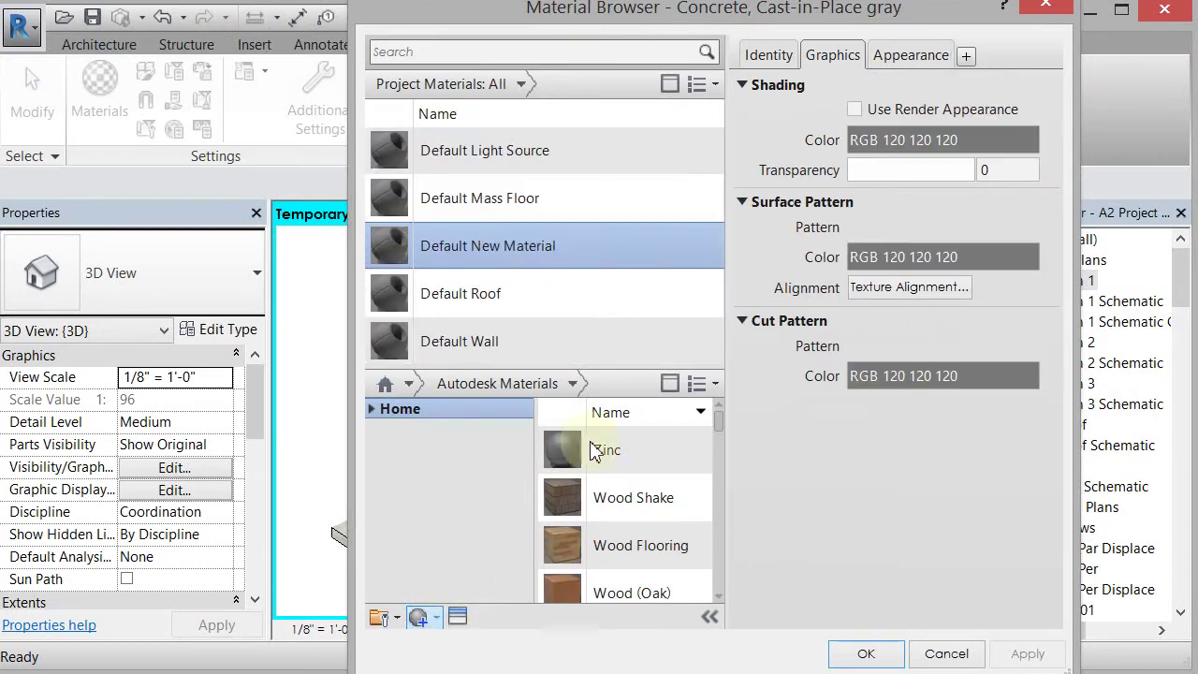
right_click(521, 260)
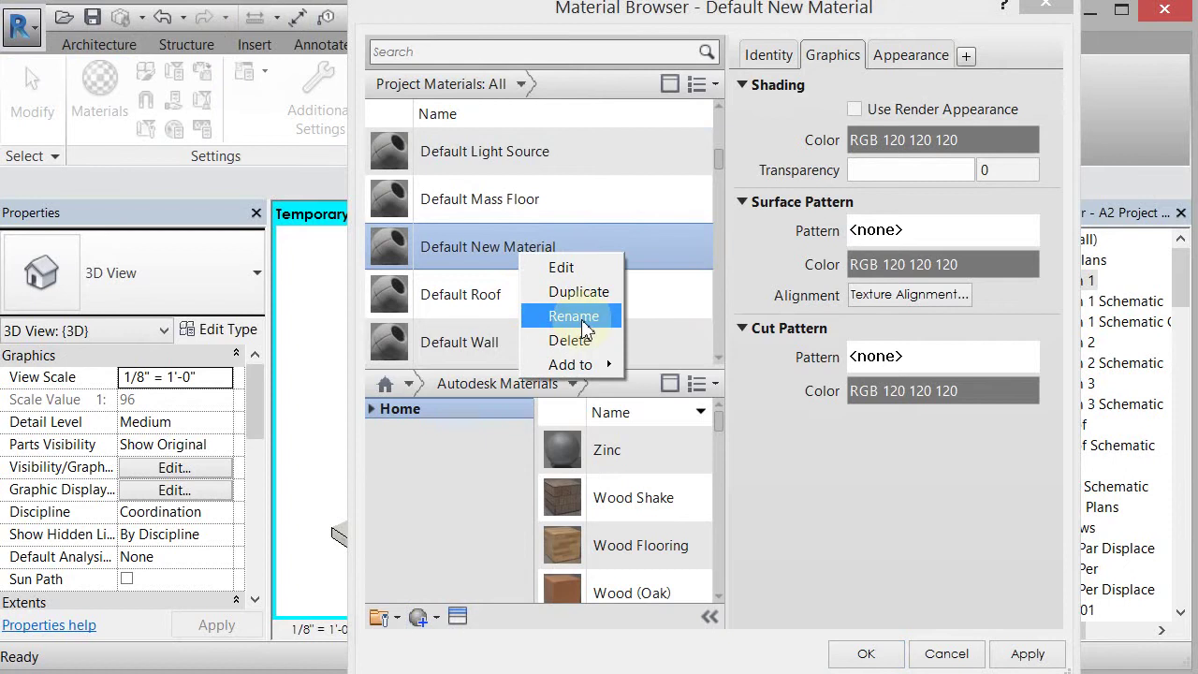
left_click(578, 315)
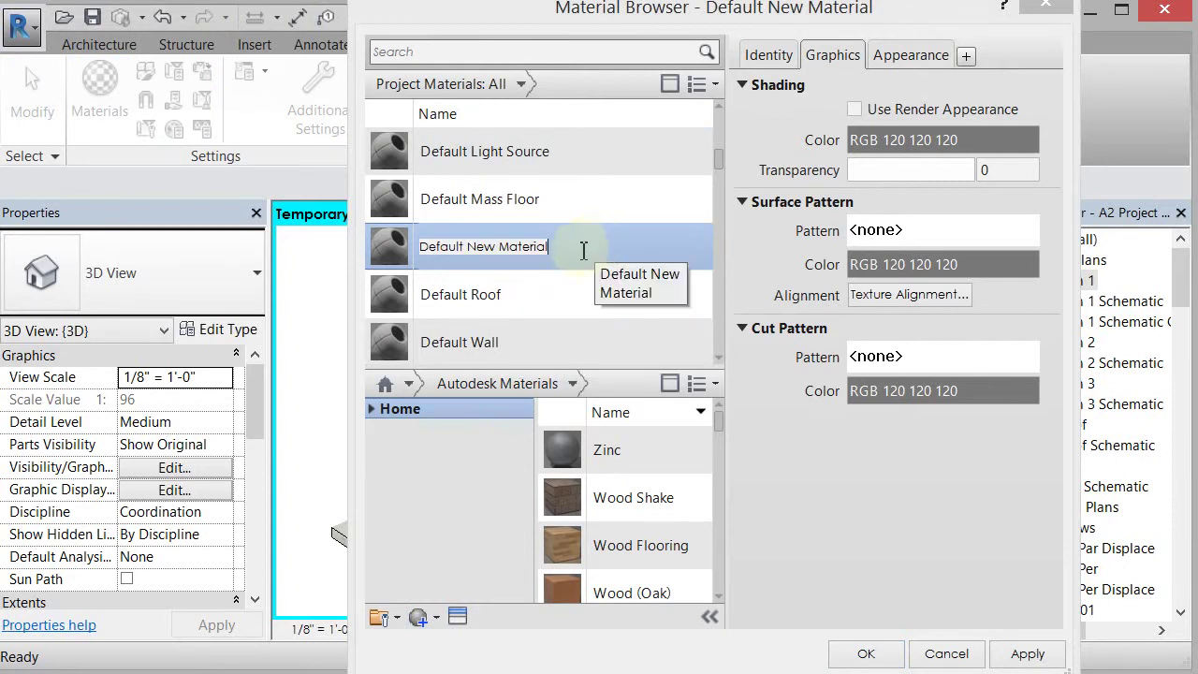
left_click_drag(596, 245, 370, 253)
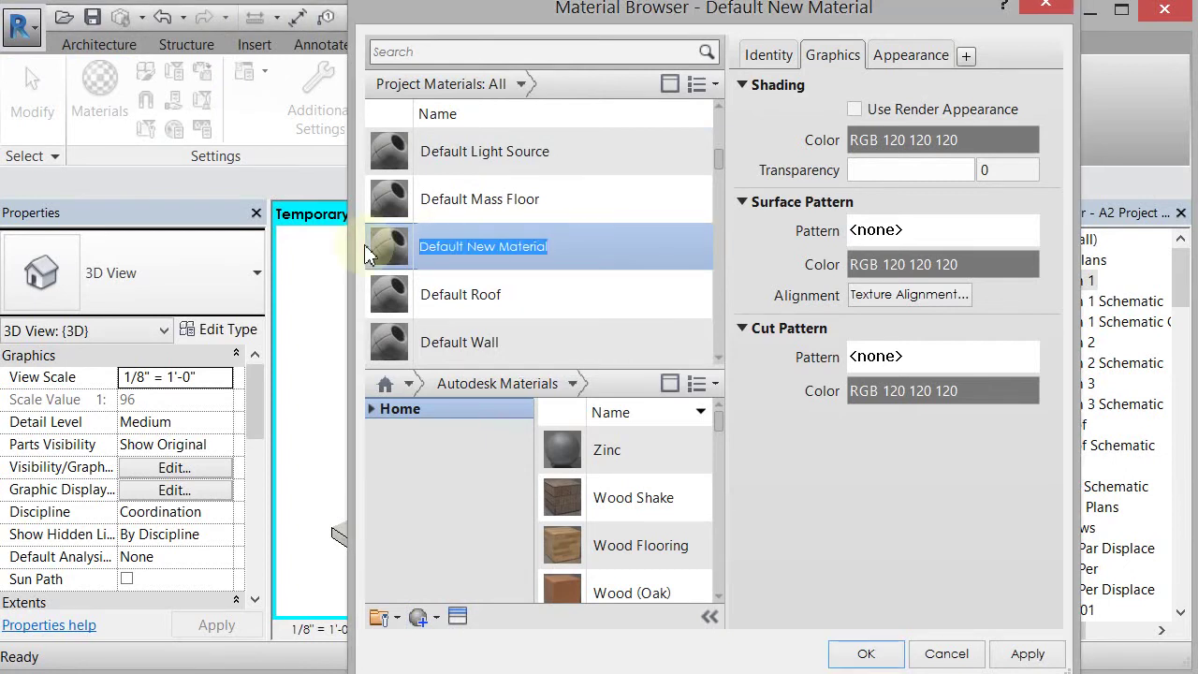
type("Wood Floor MS")
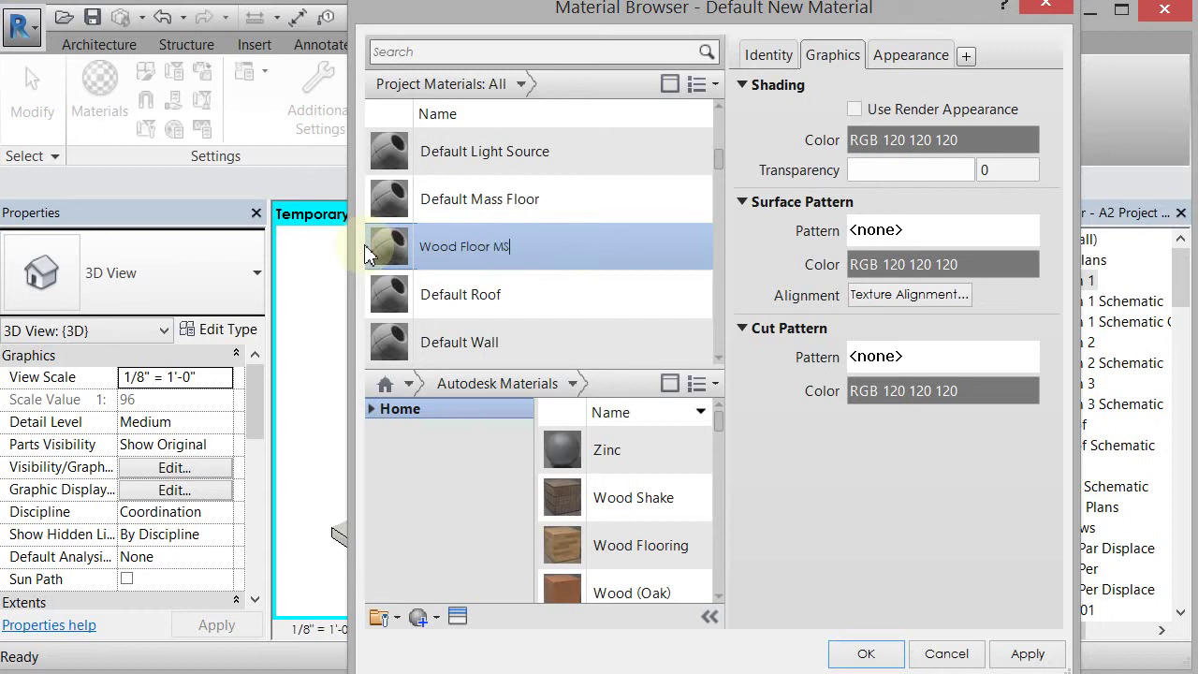
key("Return")
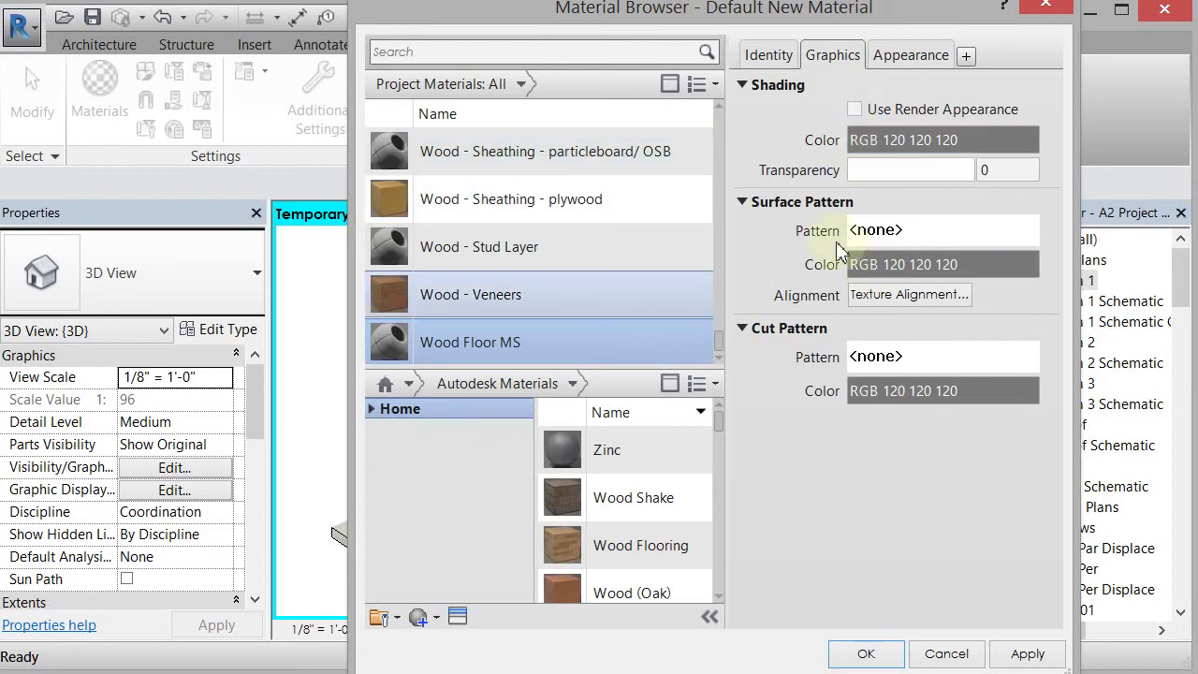
Give Wood Floor MS a model surface pattern 4" Parallel Rot, copied from 4" Parallel at 90°.
left_click(901, 234)
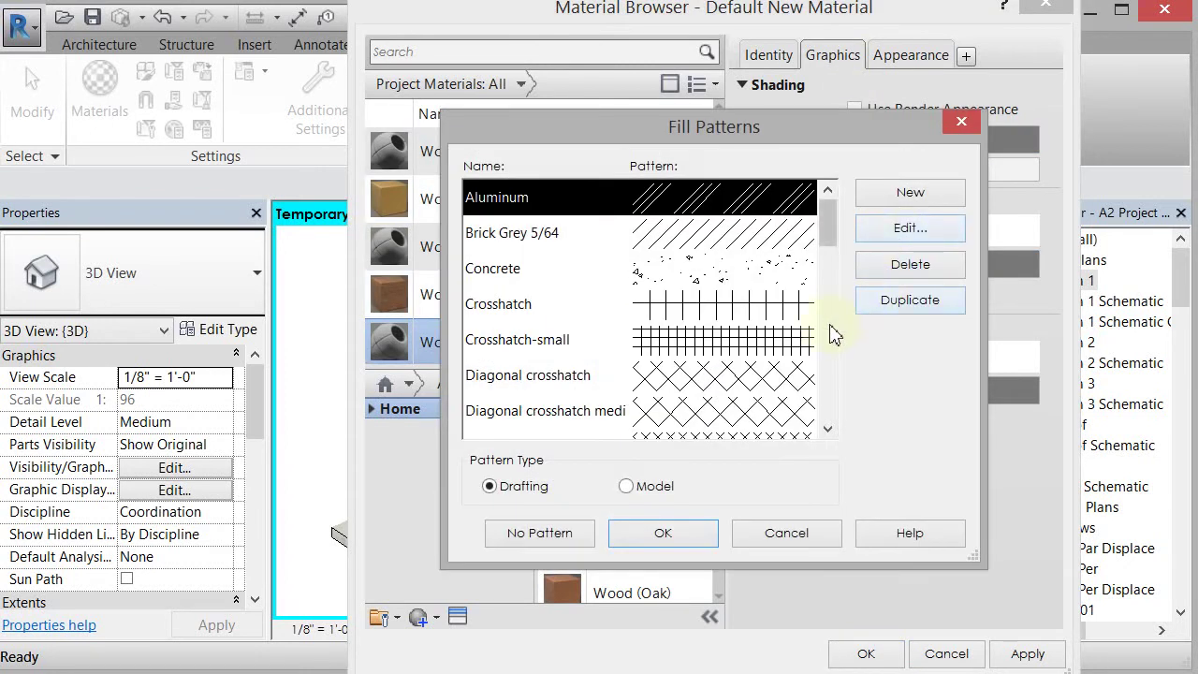
left_click(626, 487)
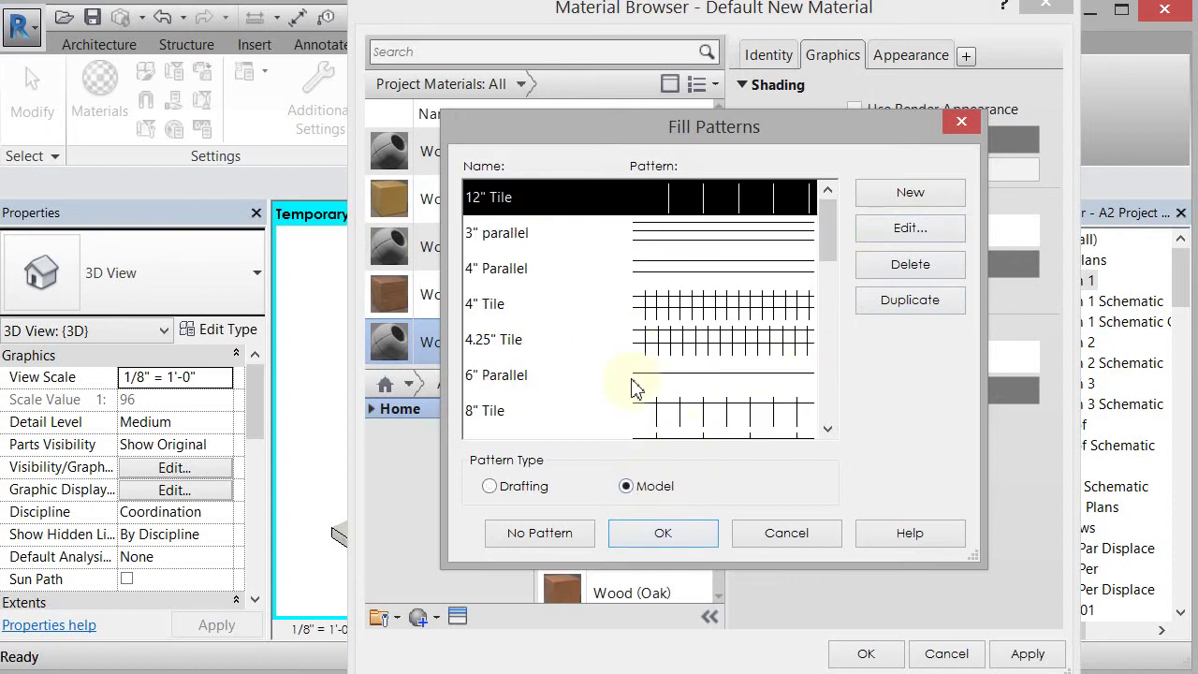
left_click(652, 274)
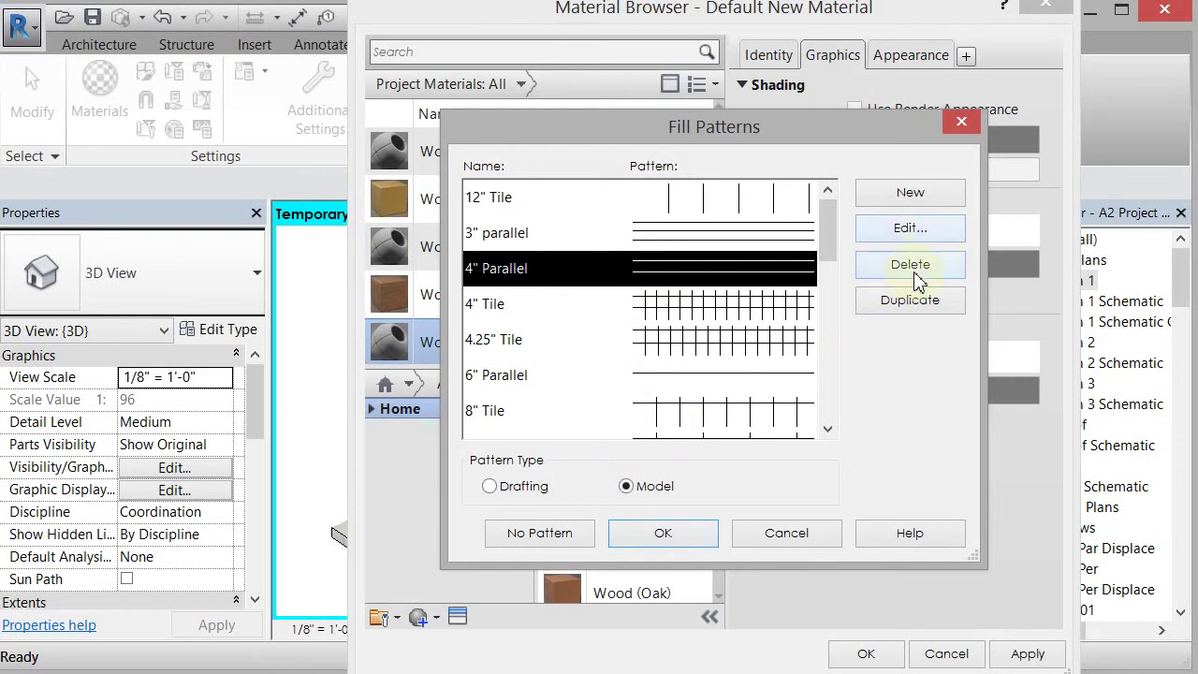
left_click(910, 301)
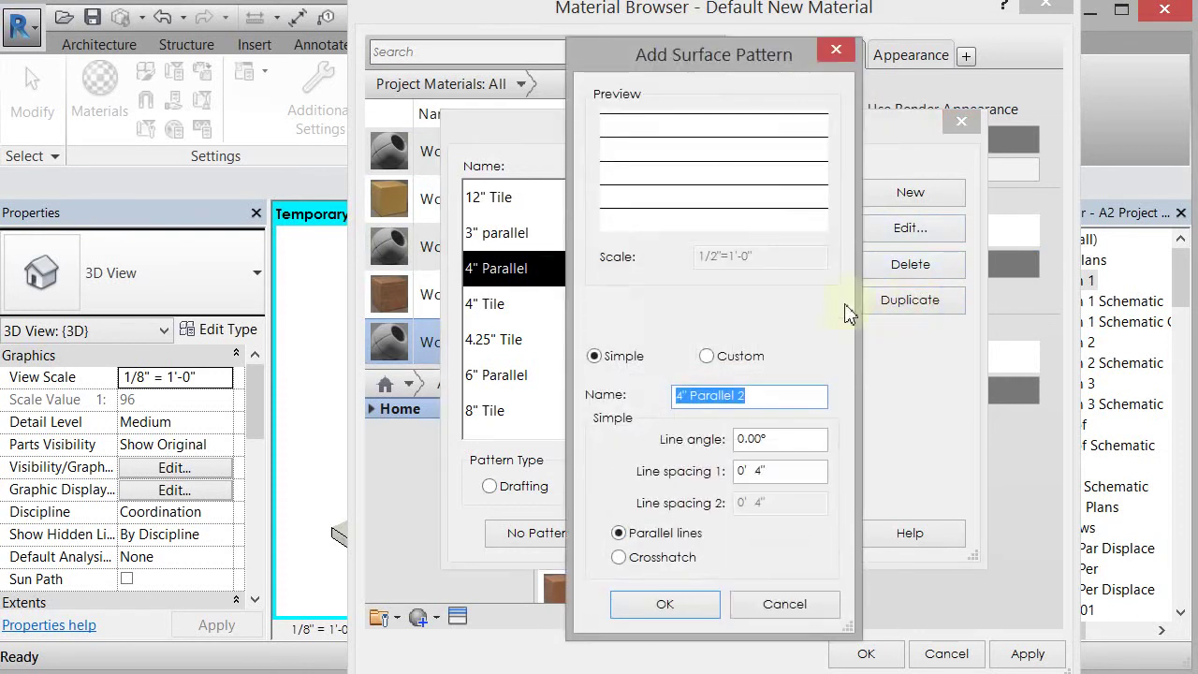
key("Tab")
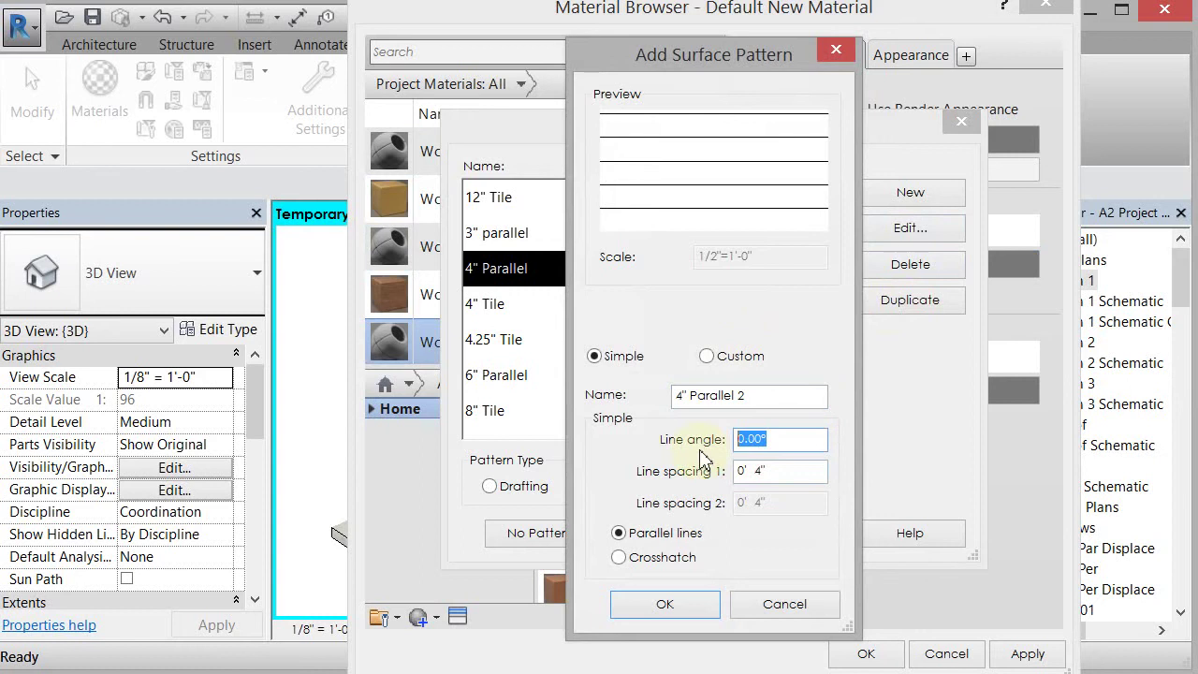
type("90")
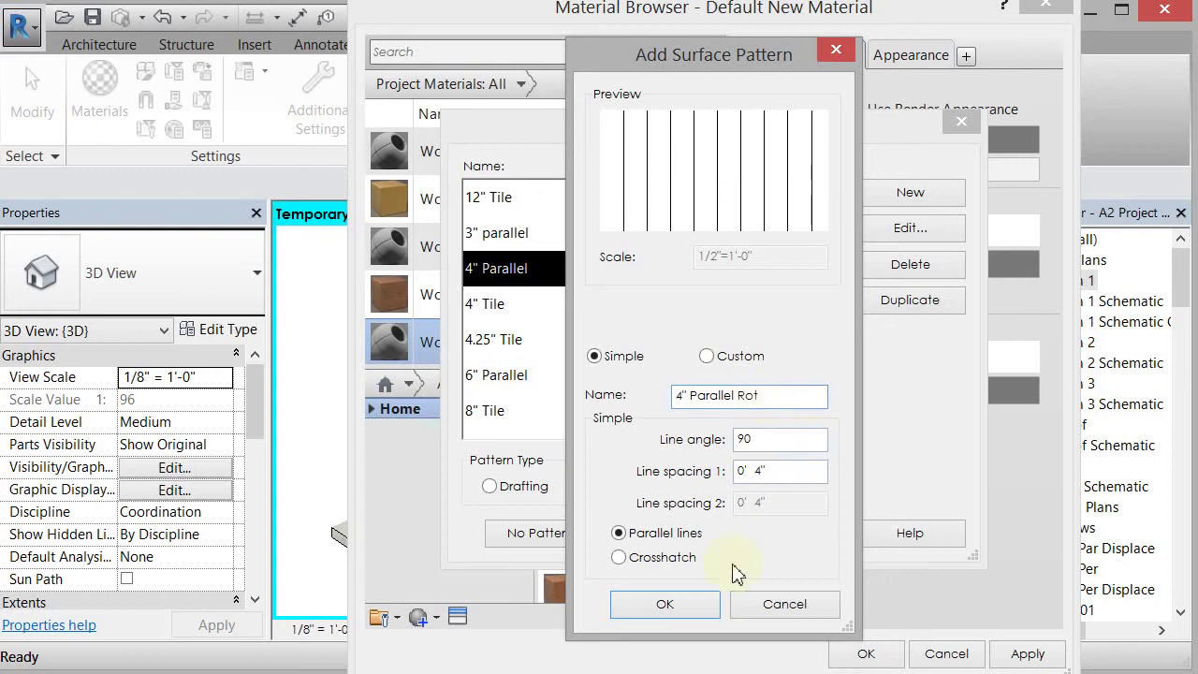
left_click(668, 606)
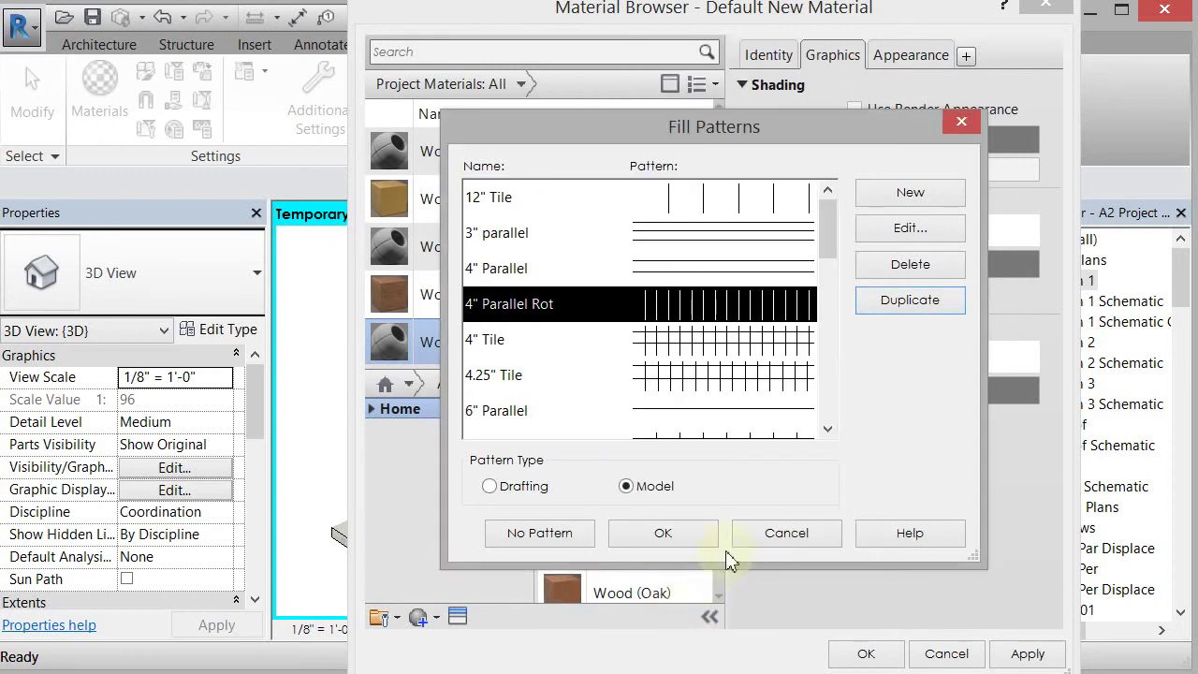
left_click(662, 535)
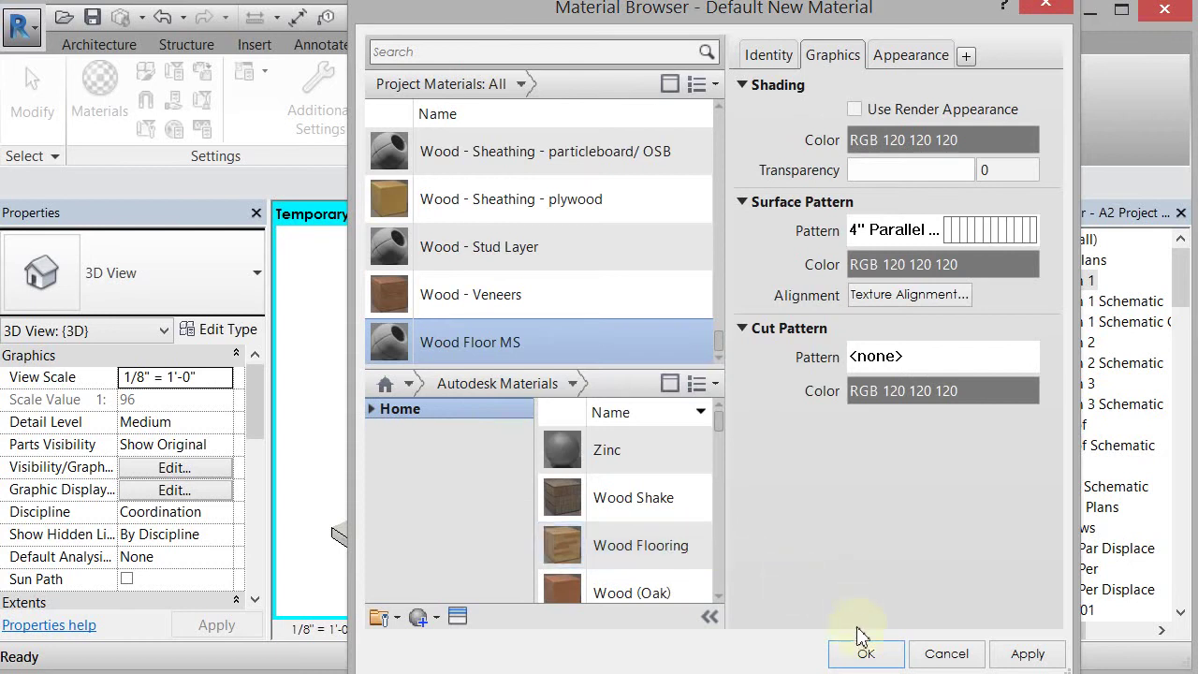
Save the material and display the slab in Hidden Line visual style.
left_click(865, 655)
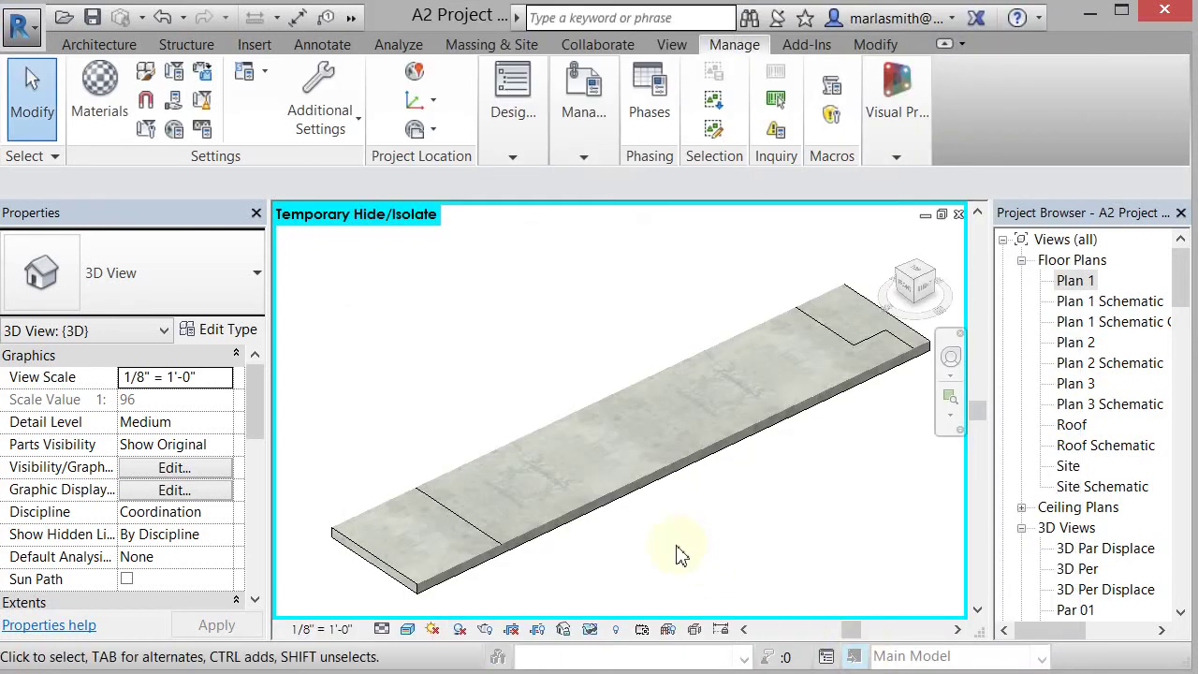
left_click(407, 629)
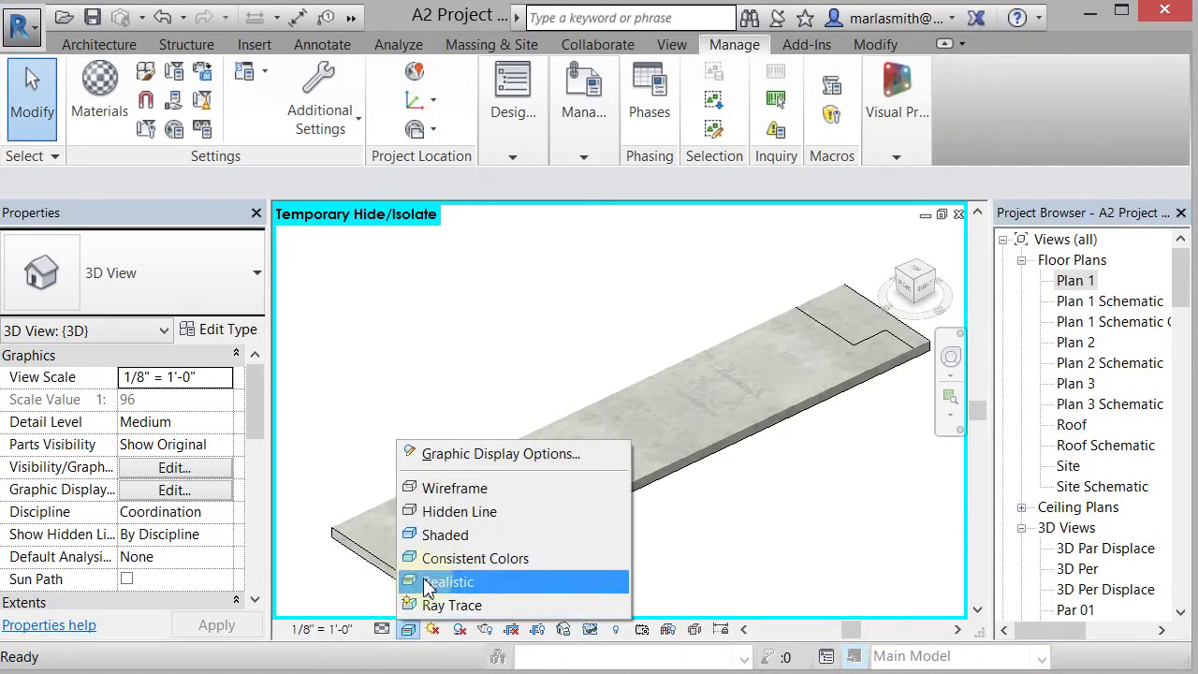
left_click(437, 511)
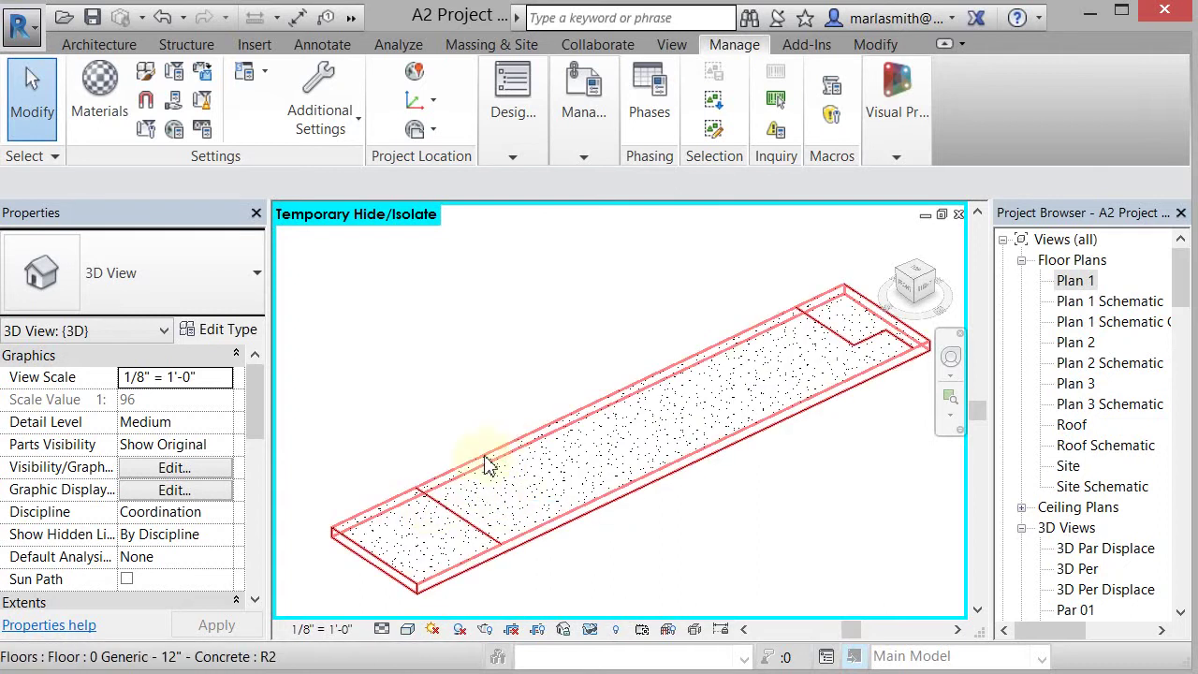
Switch to Realistic style and reopen Wood Floor MS's Appearance settings.
left_click(407, 629)
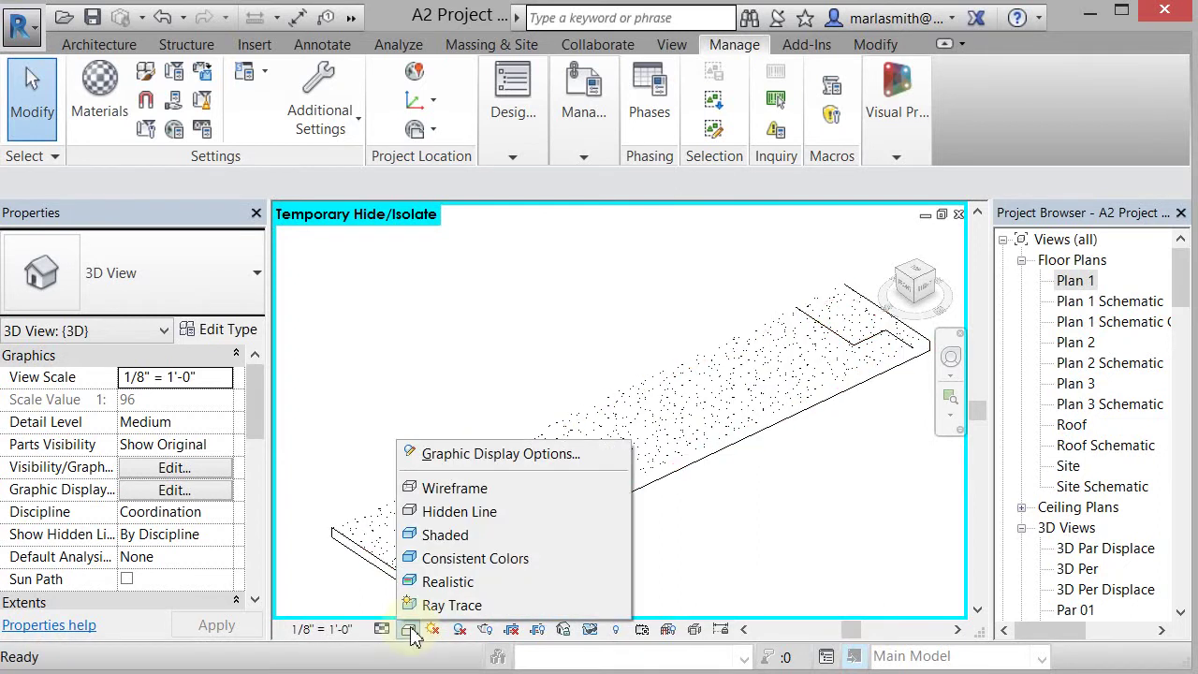
left_click(436, 581)
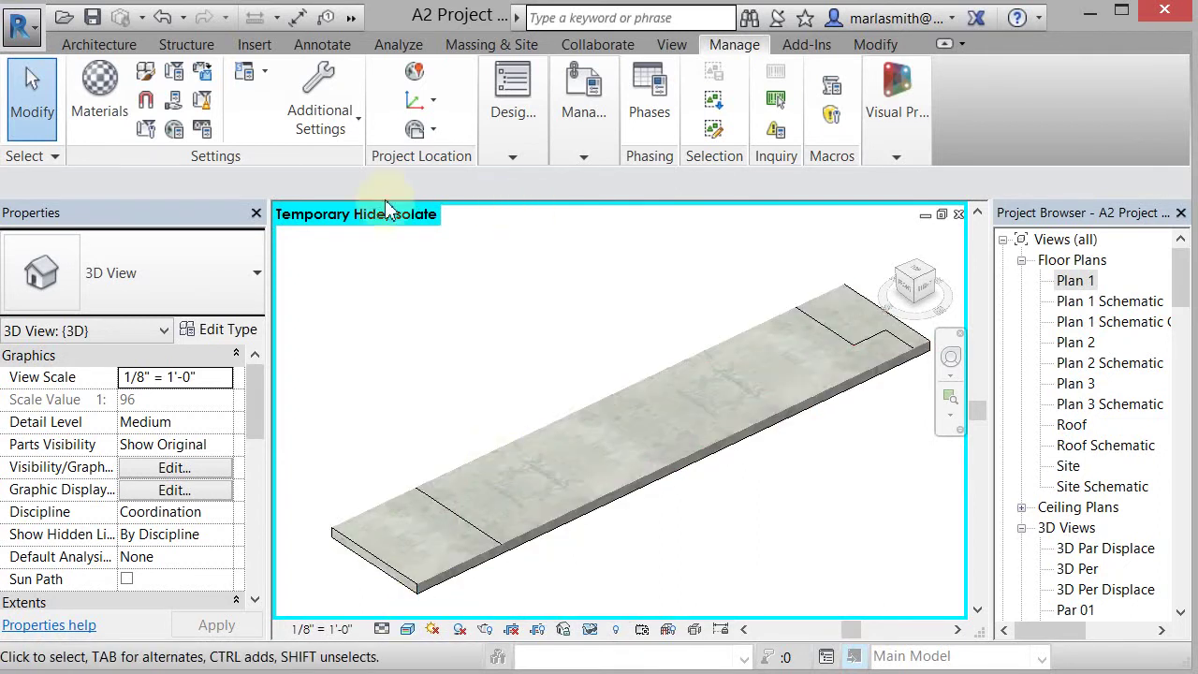
left_click(99, 94)
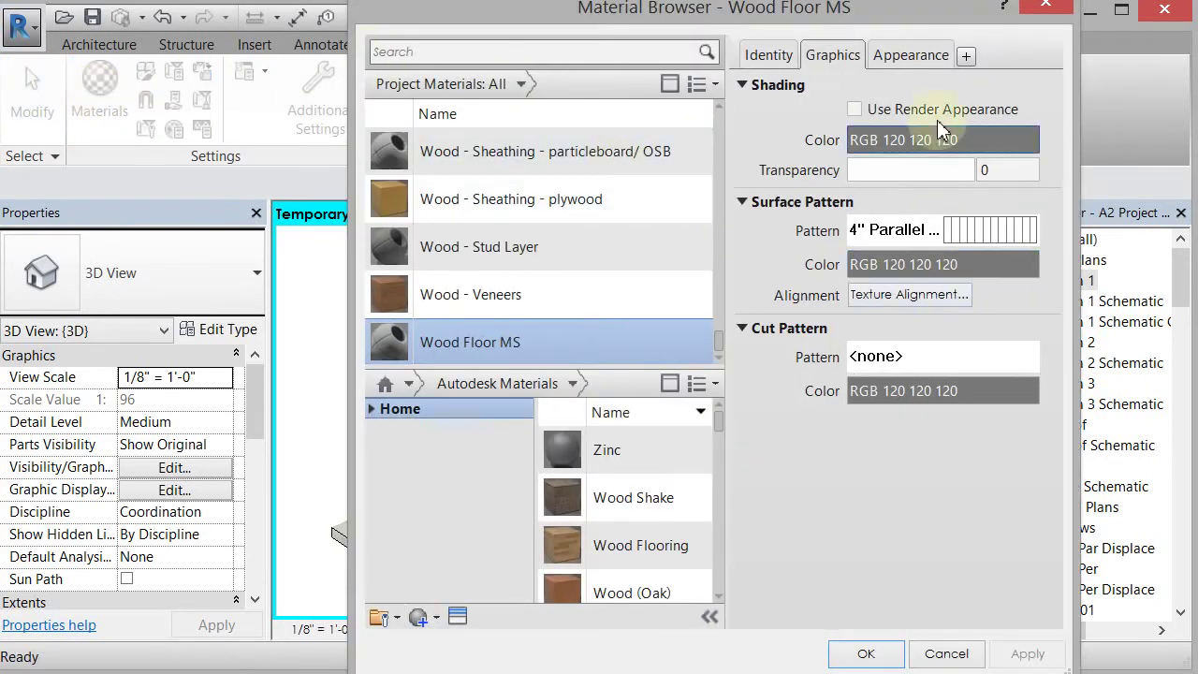
left_click(912, 56)
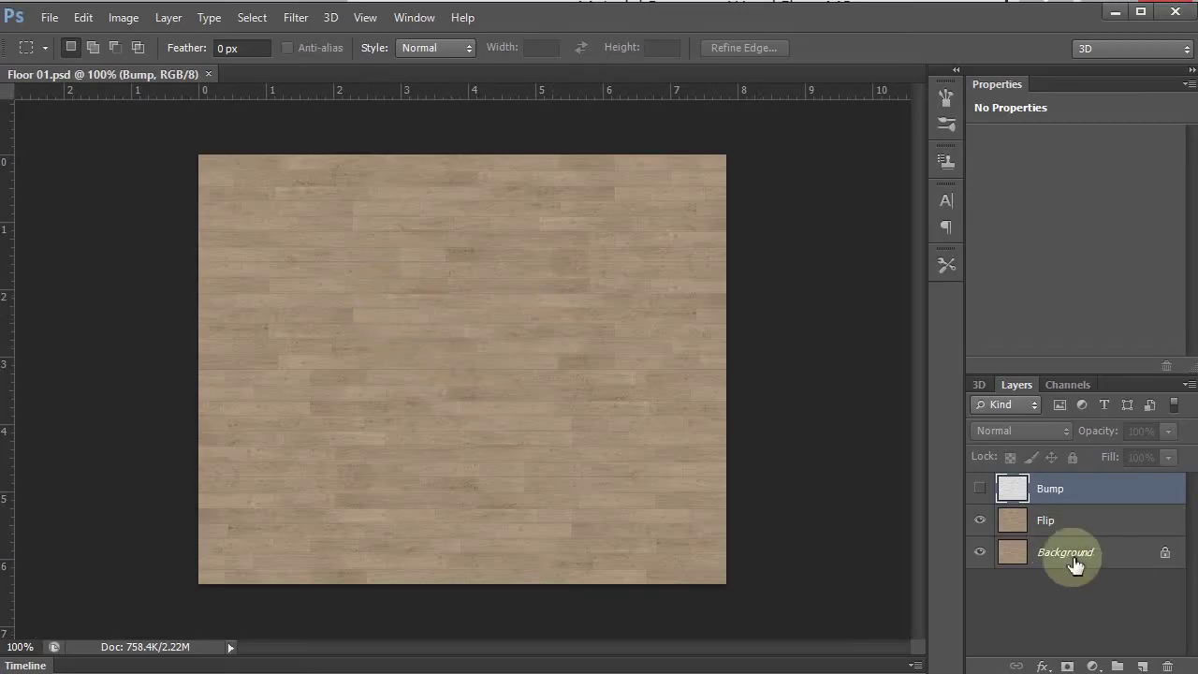
Toggle the Bump layer of Floor 01.psd visible and then hidden again.
left_click(981, 491)
left_click(982, 492)
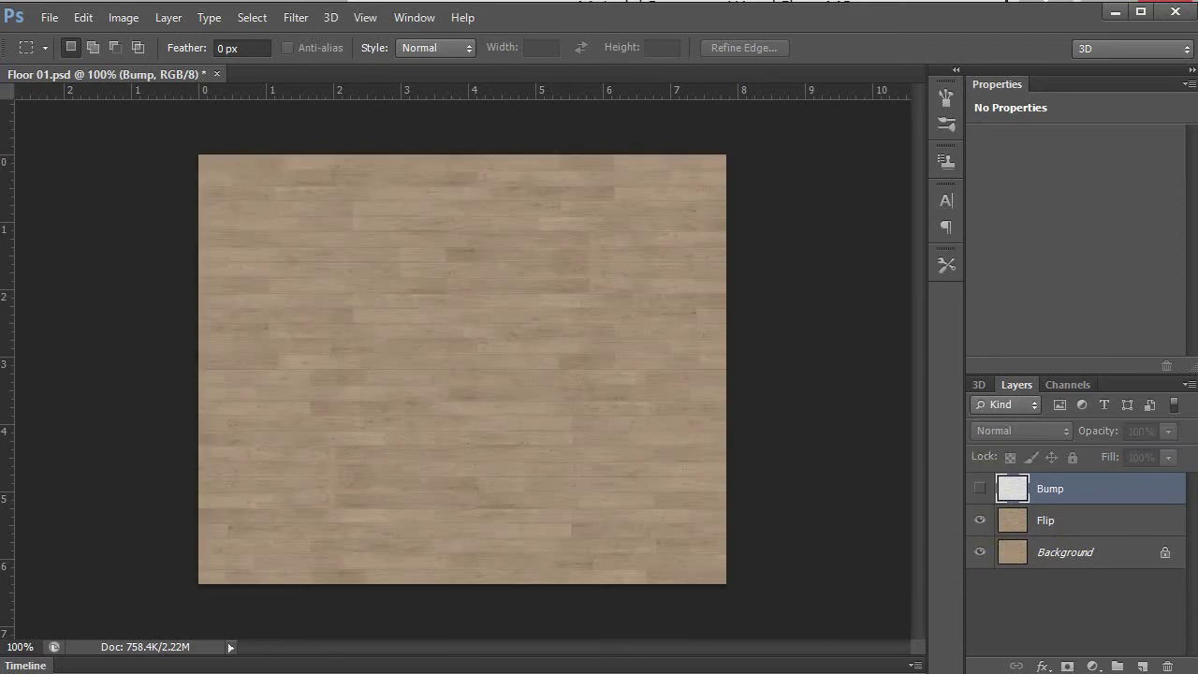
Enable Bump on Wood Floor MS using Floor 01 bump.jpg from the WOOD folder.
left_click(1113, 13)
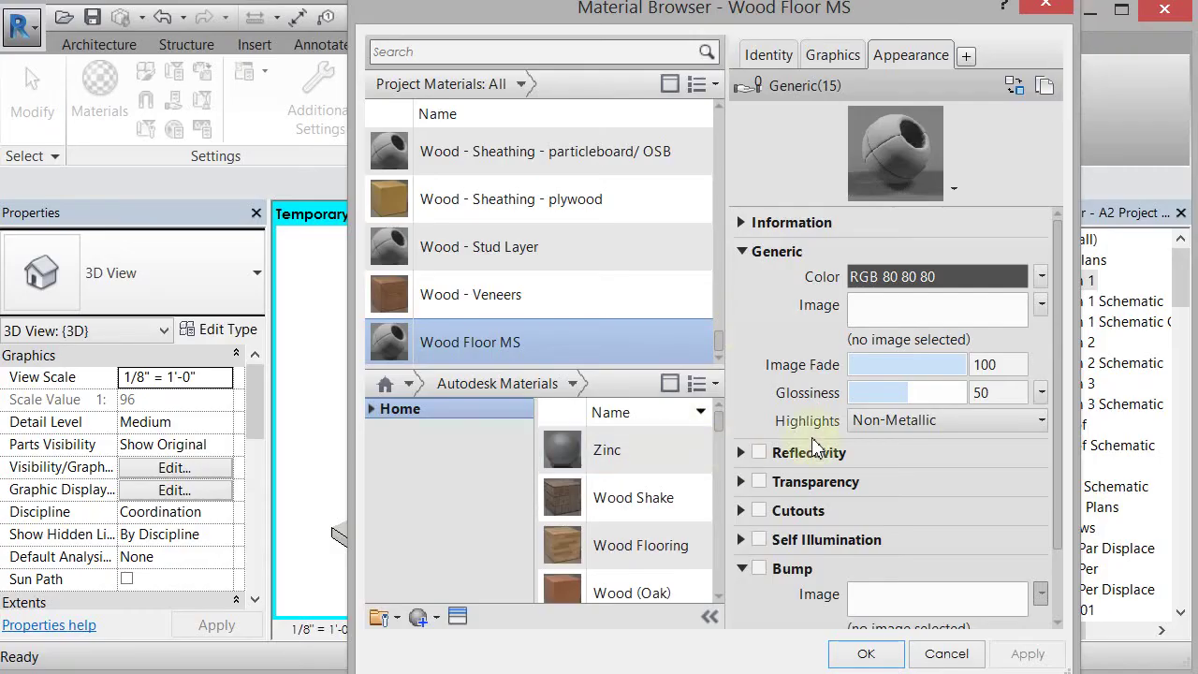
left_click(758, 569)
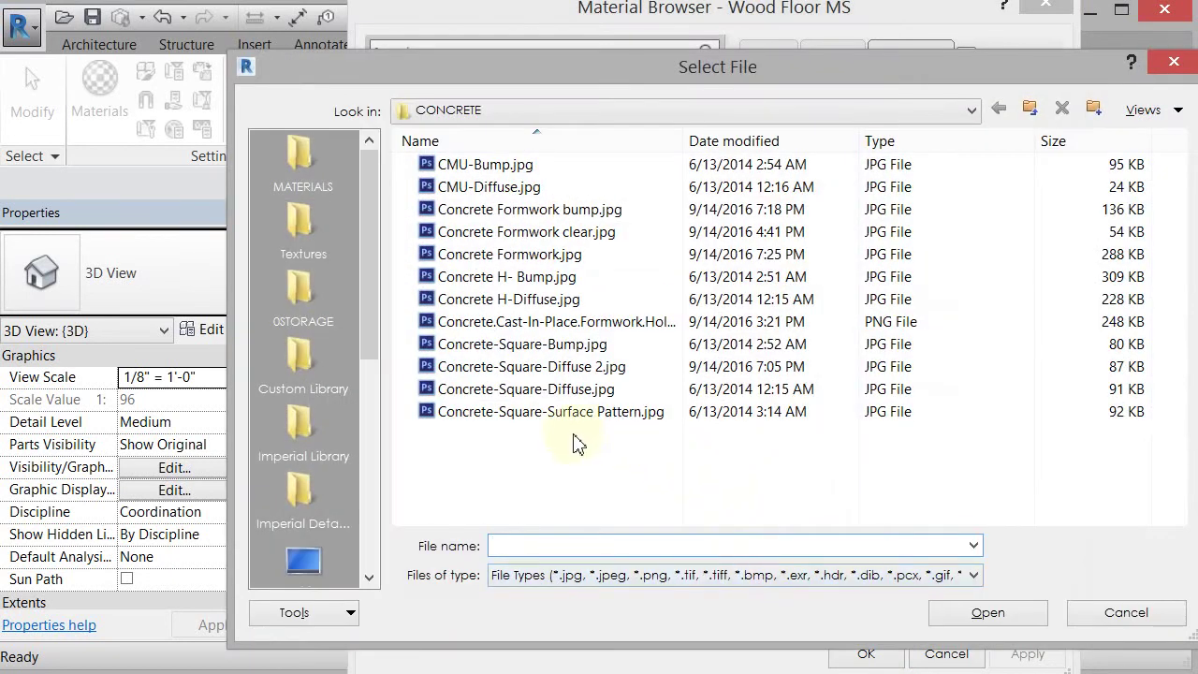
left_click(1030, 110)
left_click(465, 397)
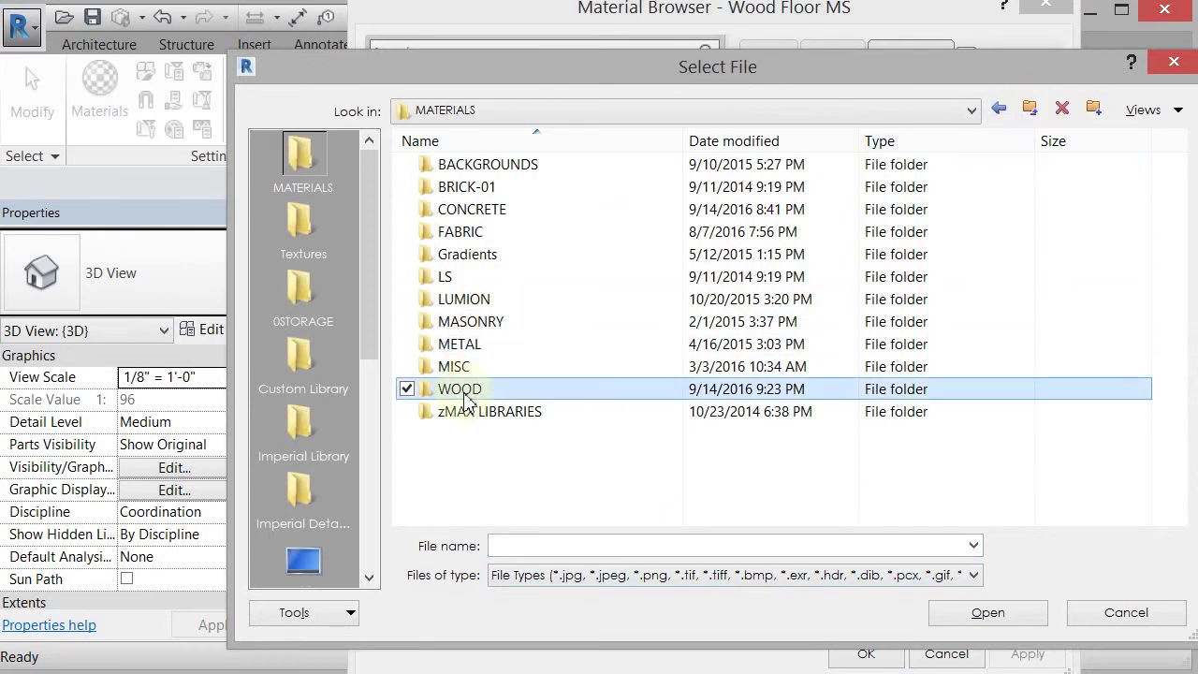
left_click(494, 475)
left_click(462, 397)
double_click(461, 391)
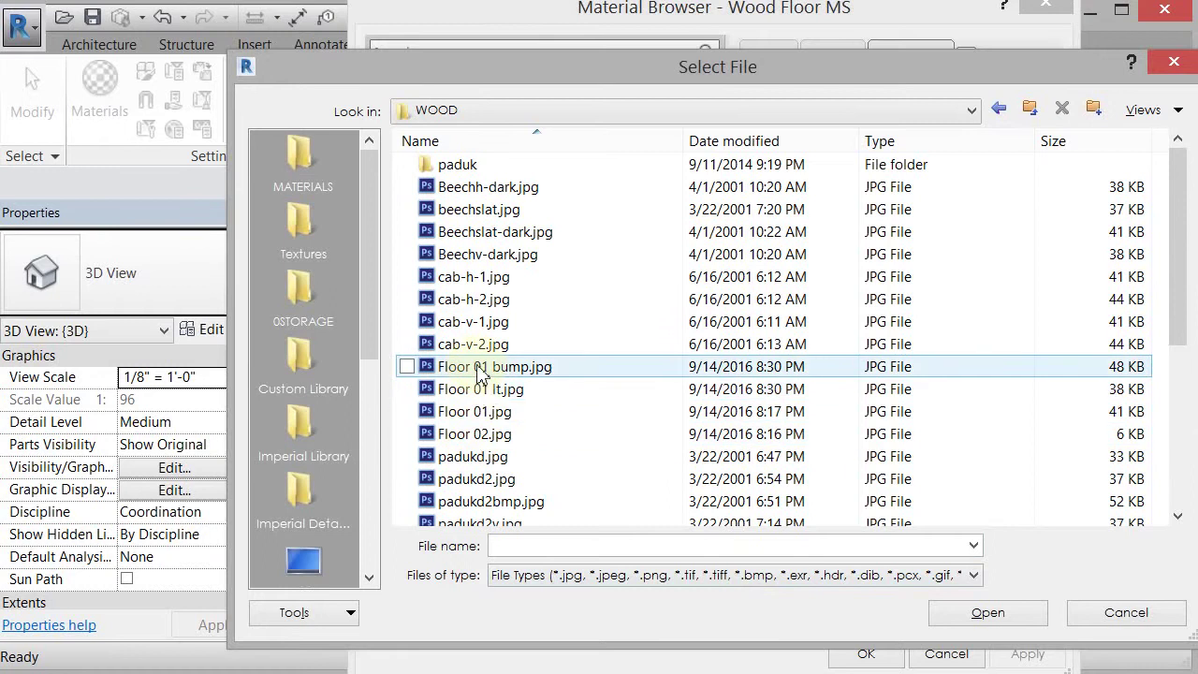
left_click(479, 373)
left_click(983, 614)
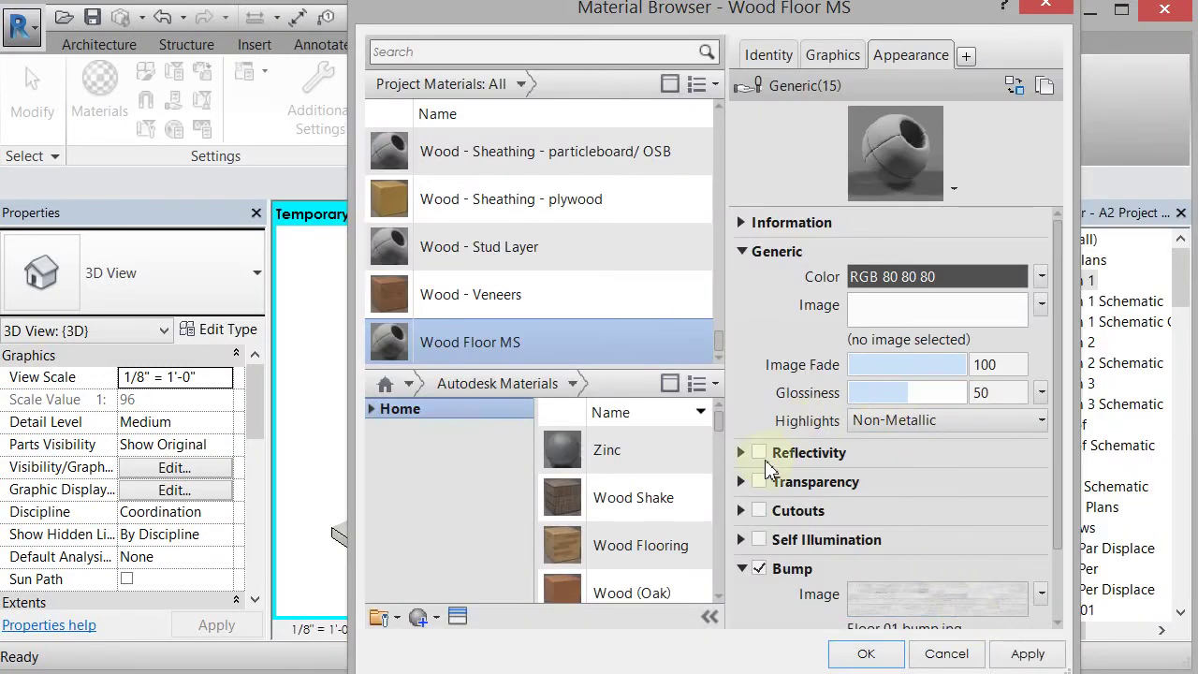
Set Floor 01 lt.jpg as the material's generic image.
left_click(887, 342)
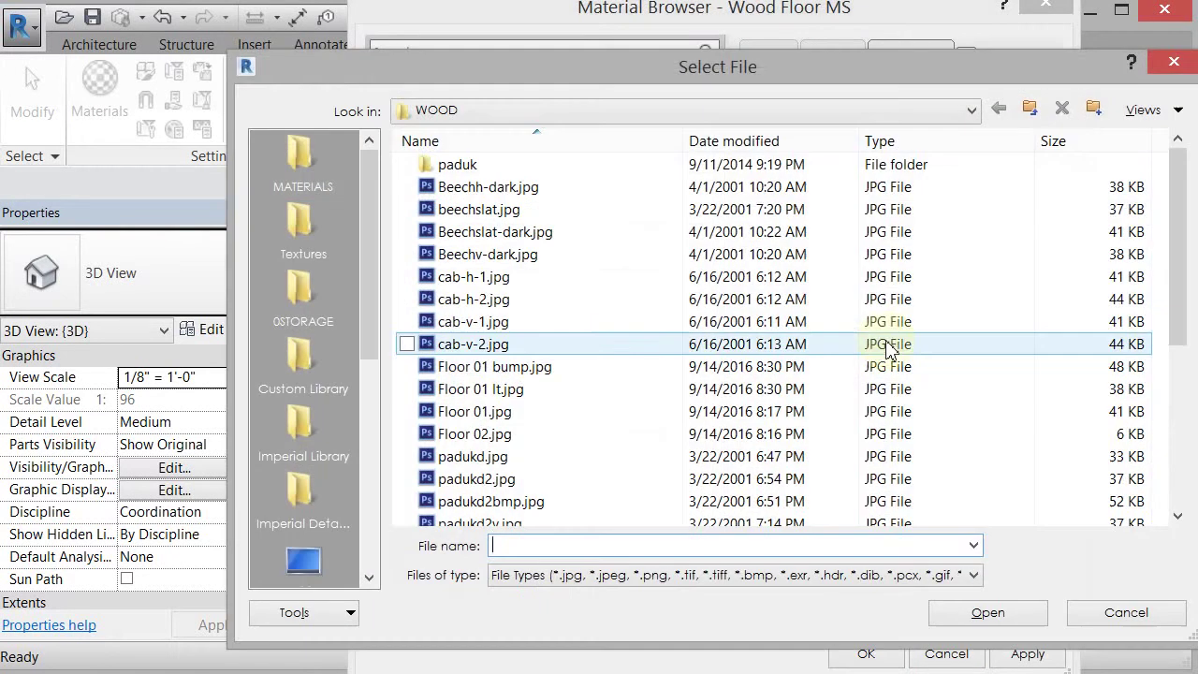
left_click(509, 389)
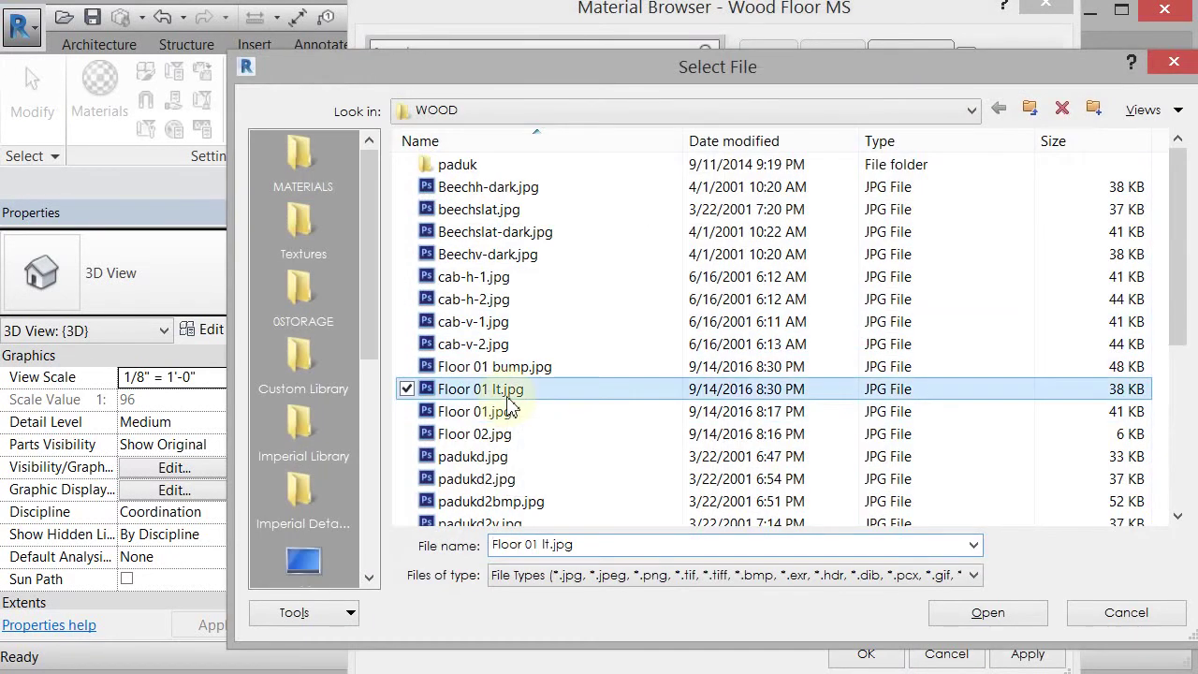
left_click(969, 616)
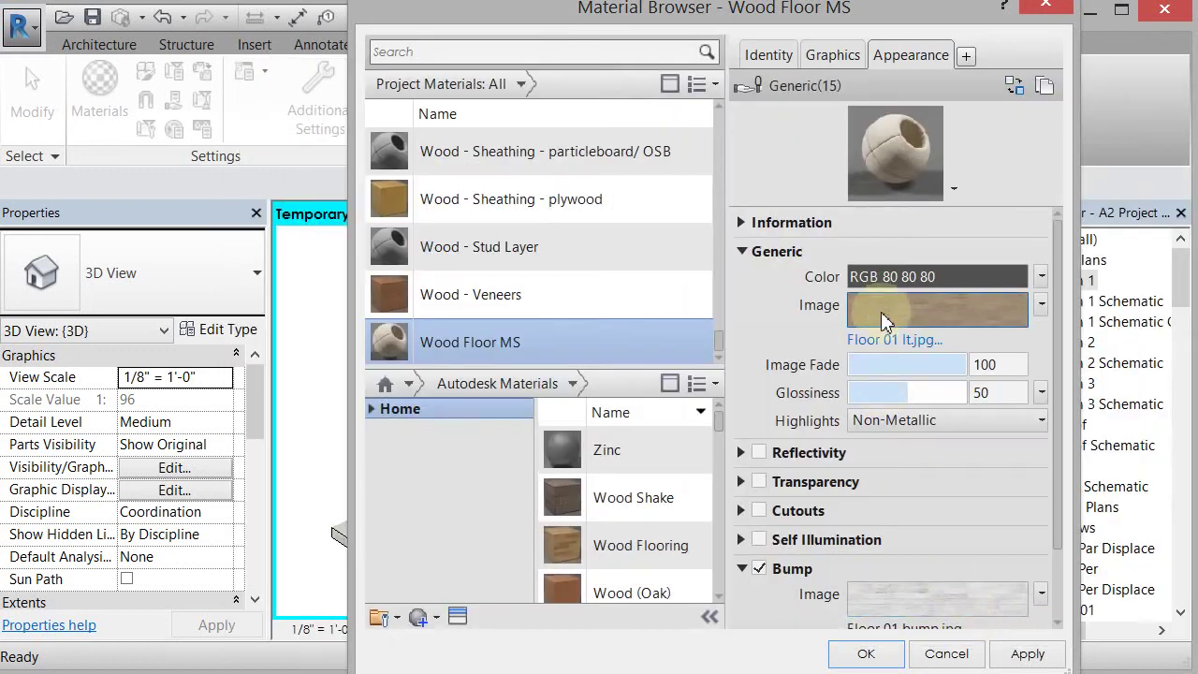
Give the wood image texture a sample size of 20' wide by 8' tall.
left_click(885, 321)
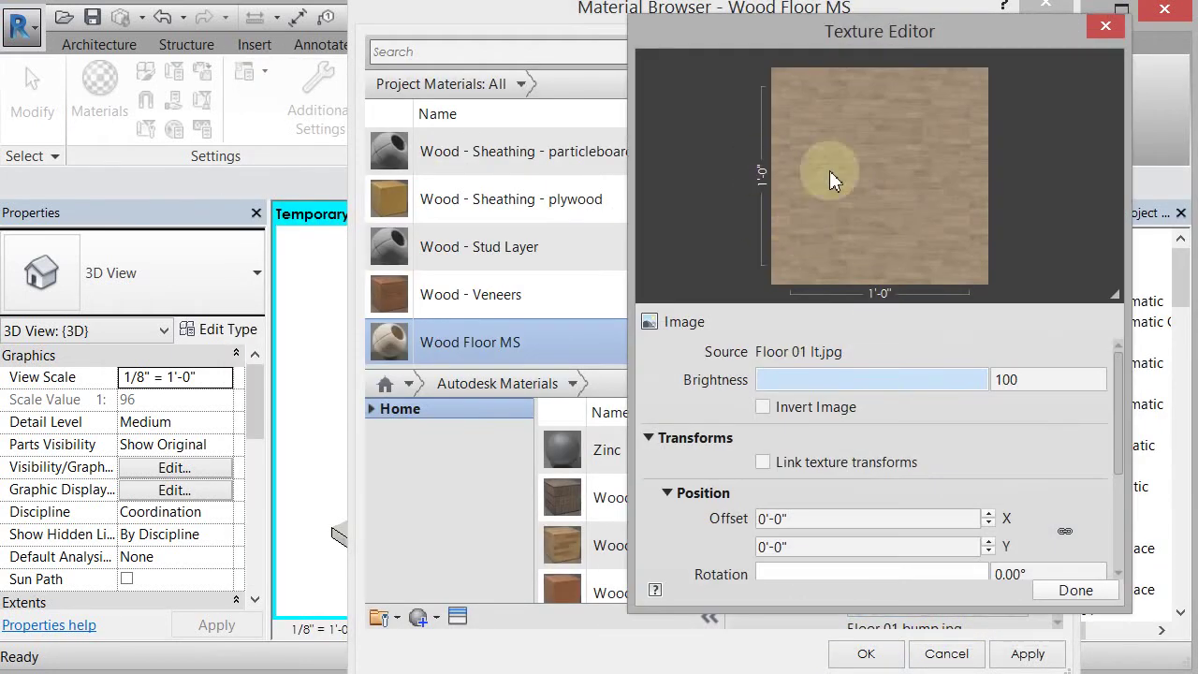
left_click_drag(845, 32, 705, 22)
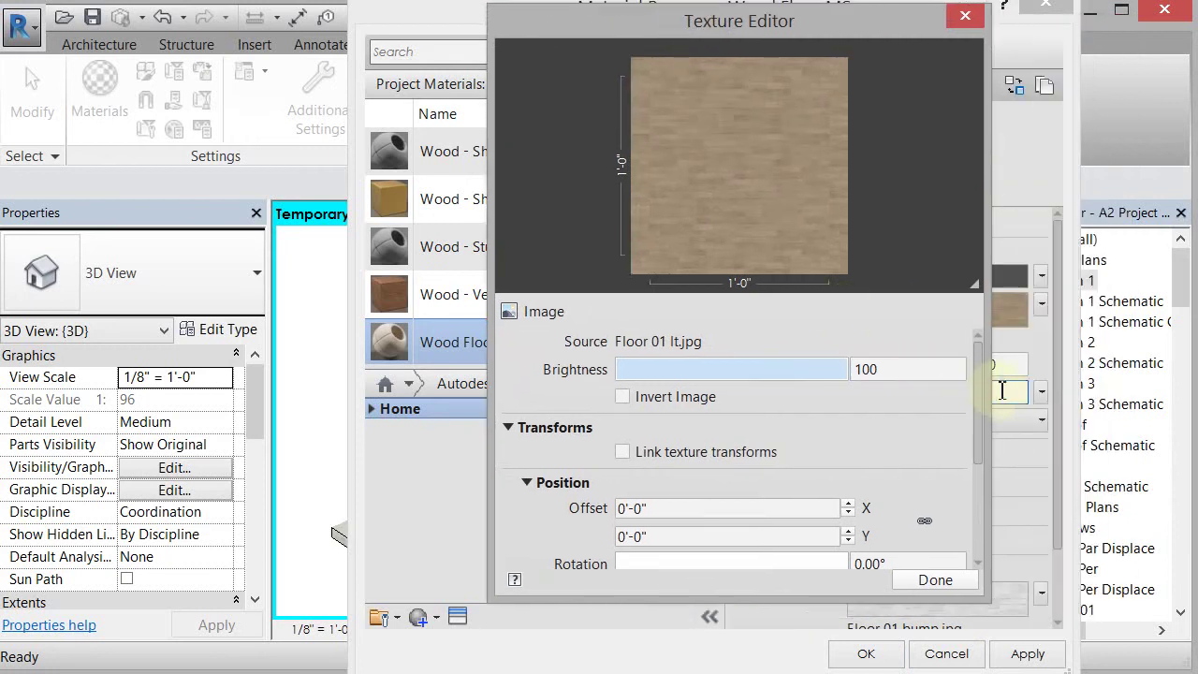
left_click_drag(979, 400, 972, 446)
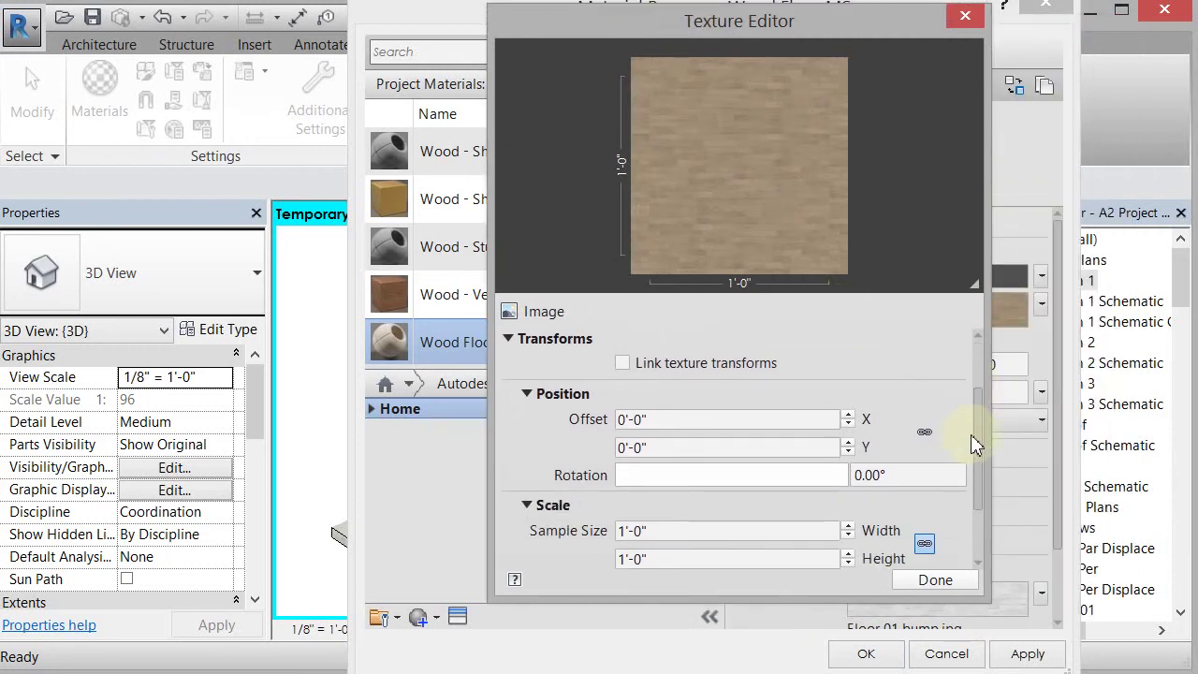
left_click(713, 533)
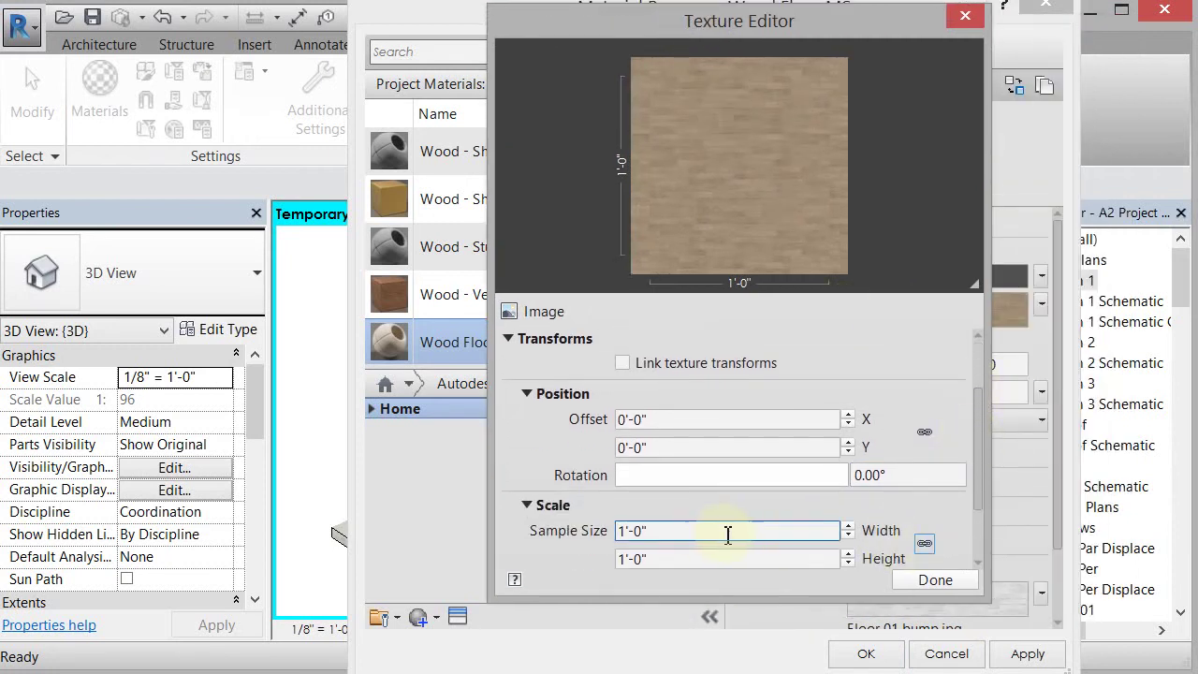
double_click(728, 534)
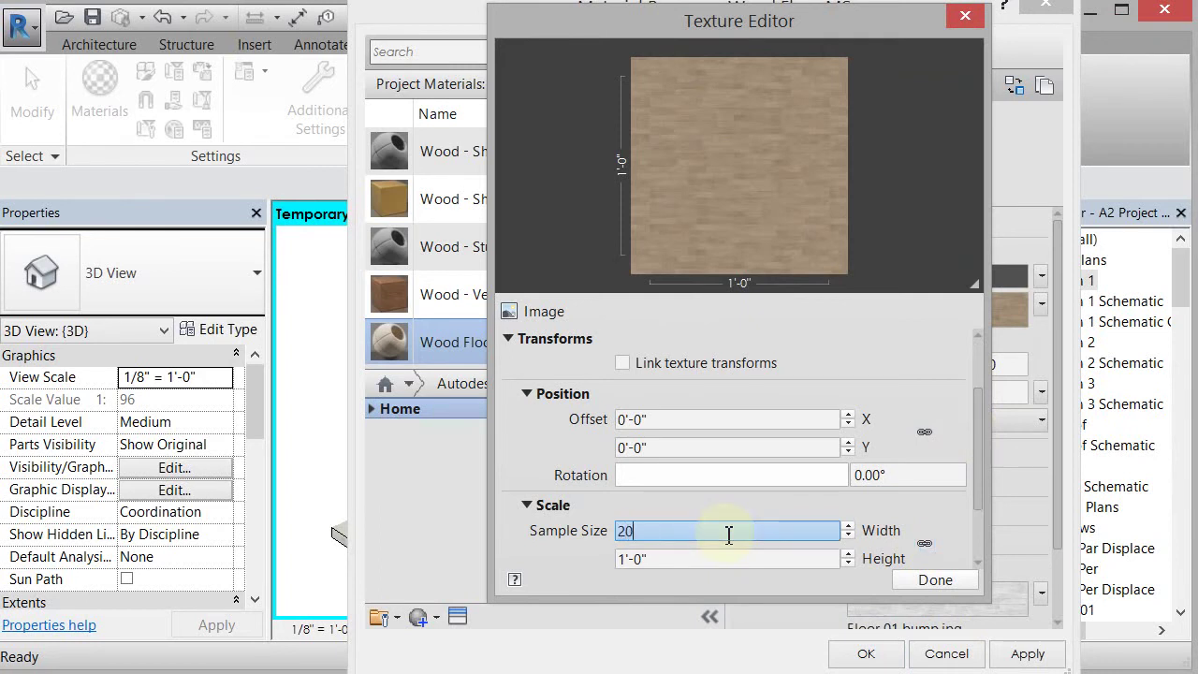
key("Return")
double_click(690, 558)
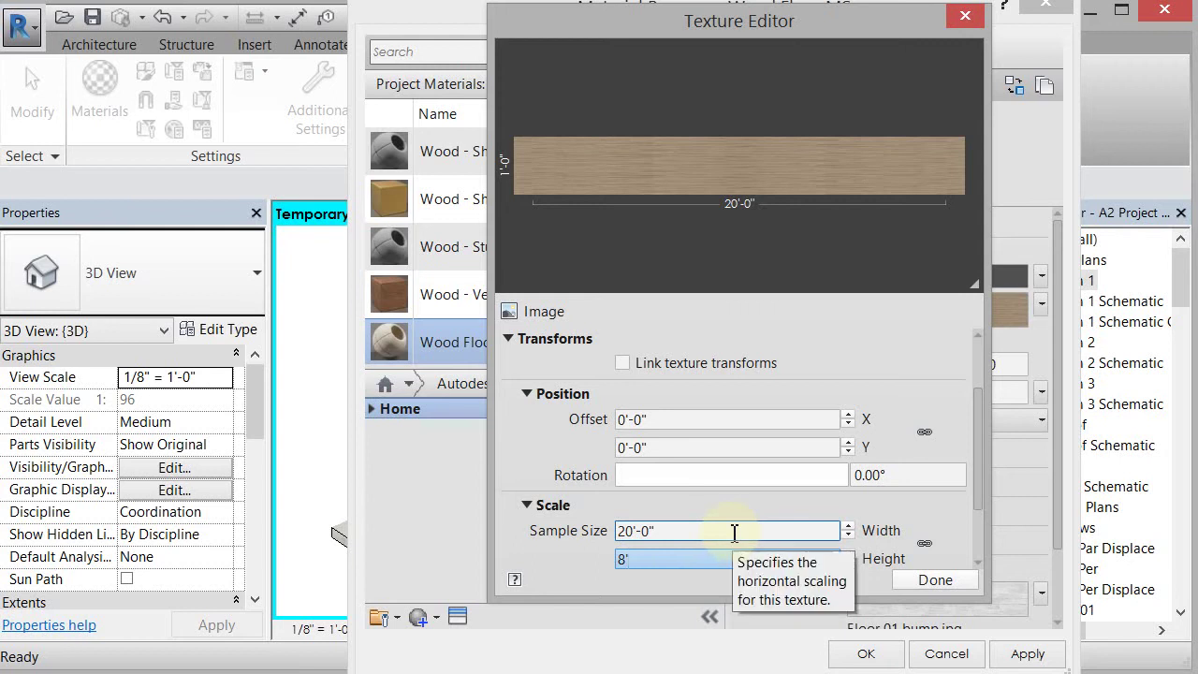
left_click(734, 531)
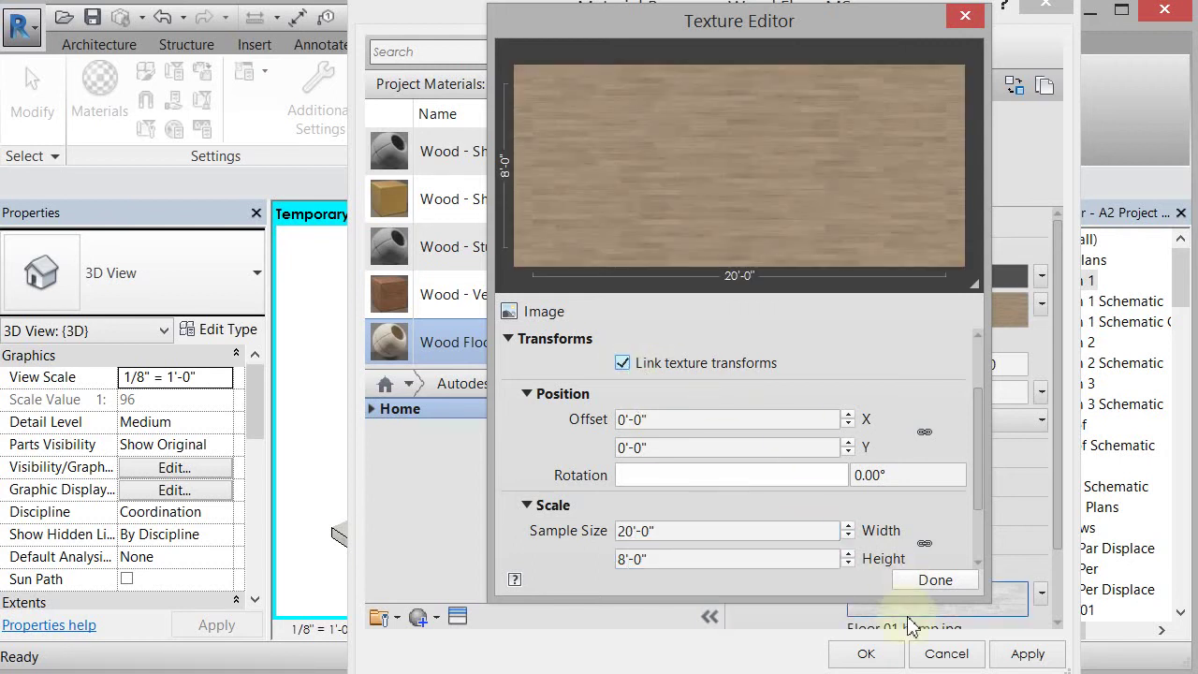
left_click(935, 580)
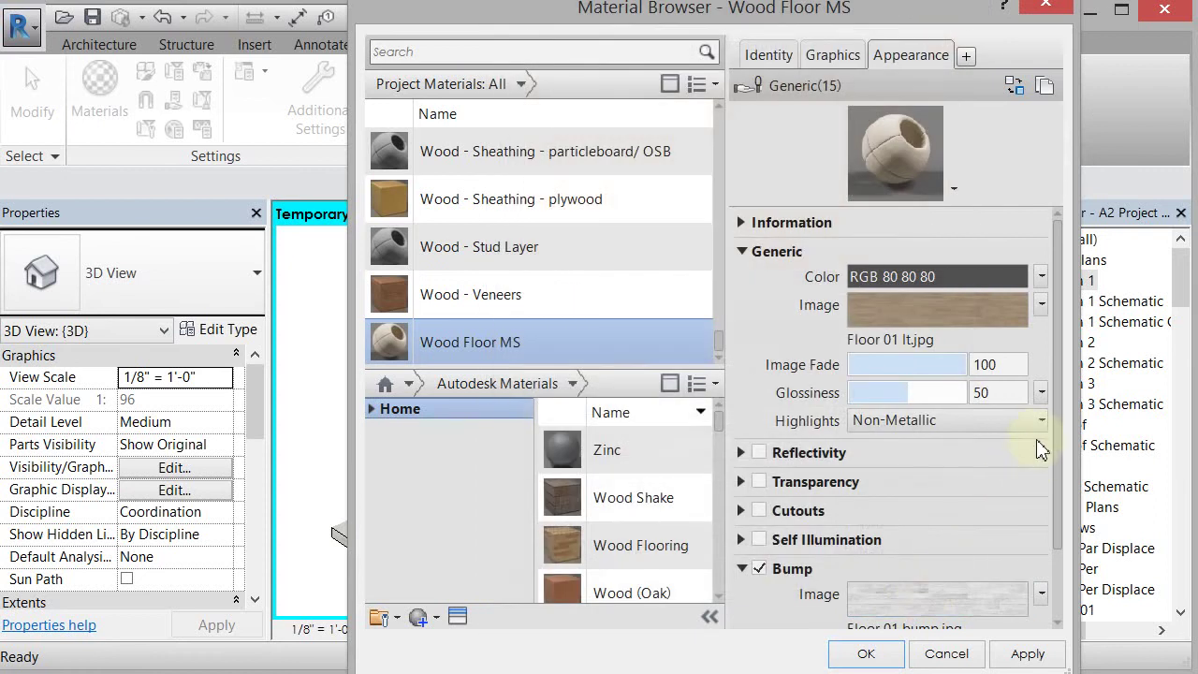
Set the bump texture sample size to 20' by 8' and save the material.
left_click_drag(1059, 427, 1055, 514)
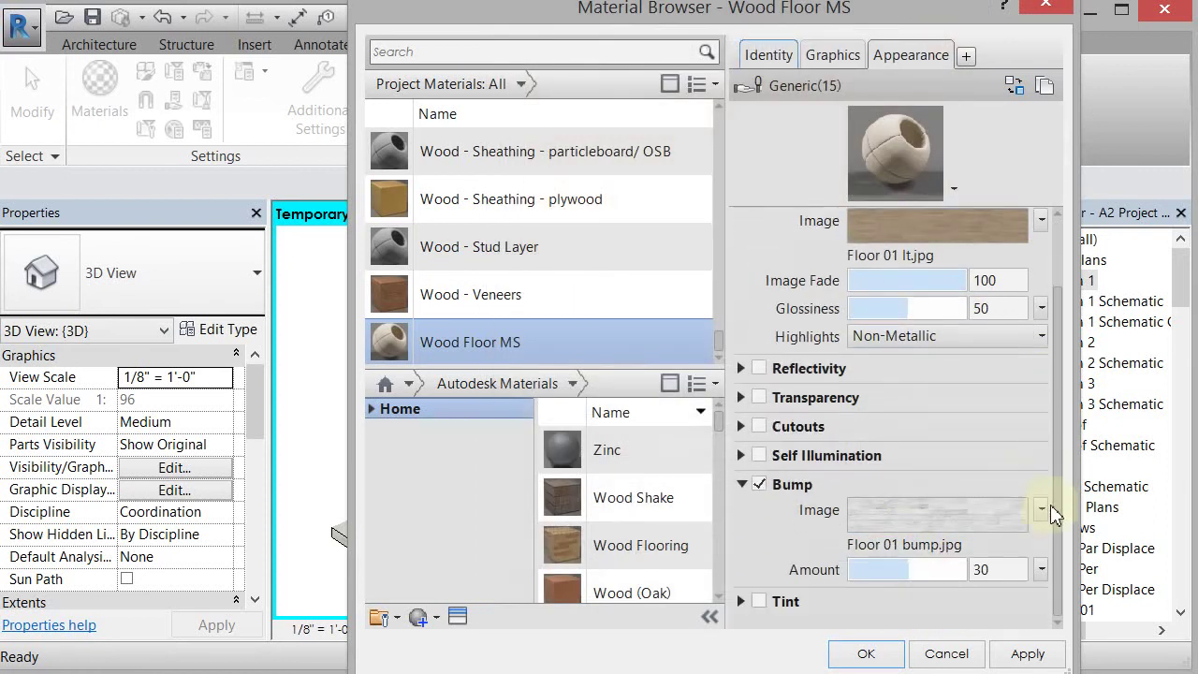
left_click(939, 515)
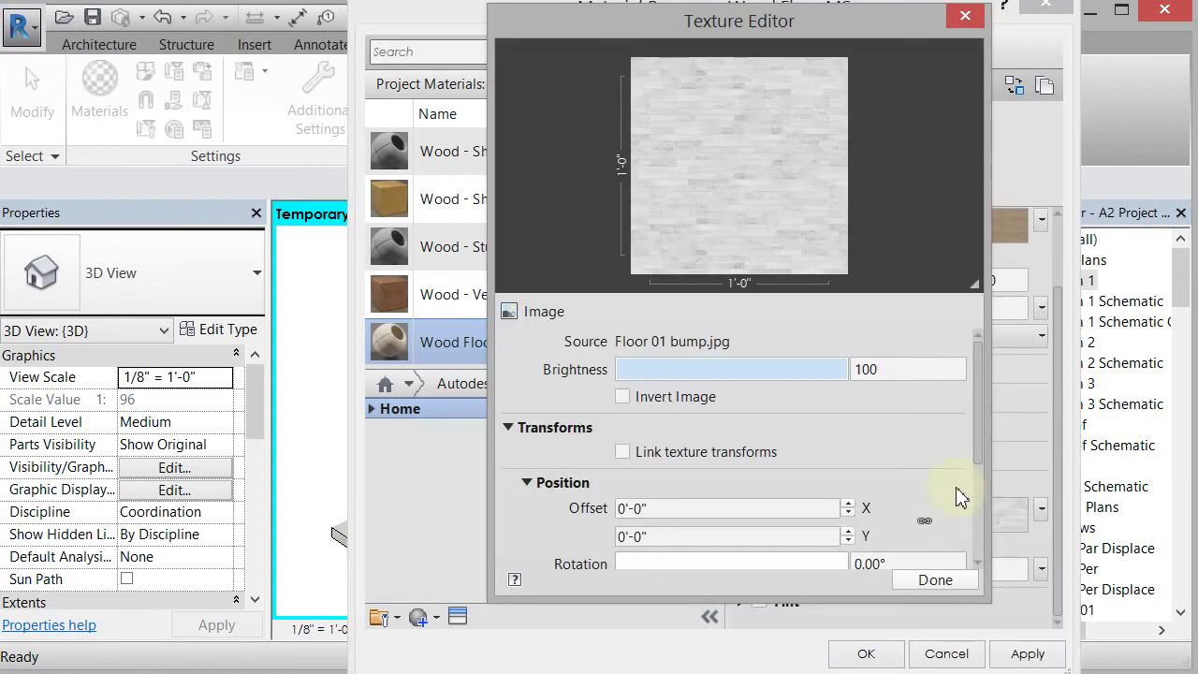
left_click_drag(976, 426, 983, 503)
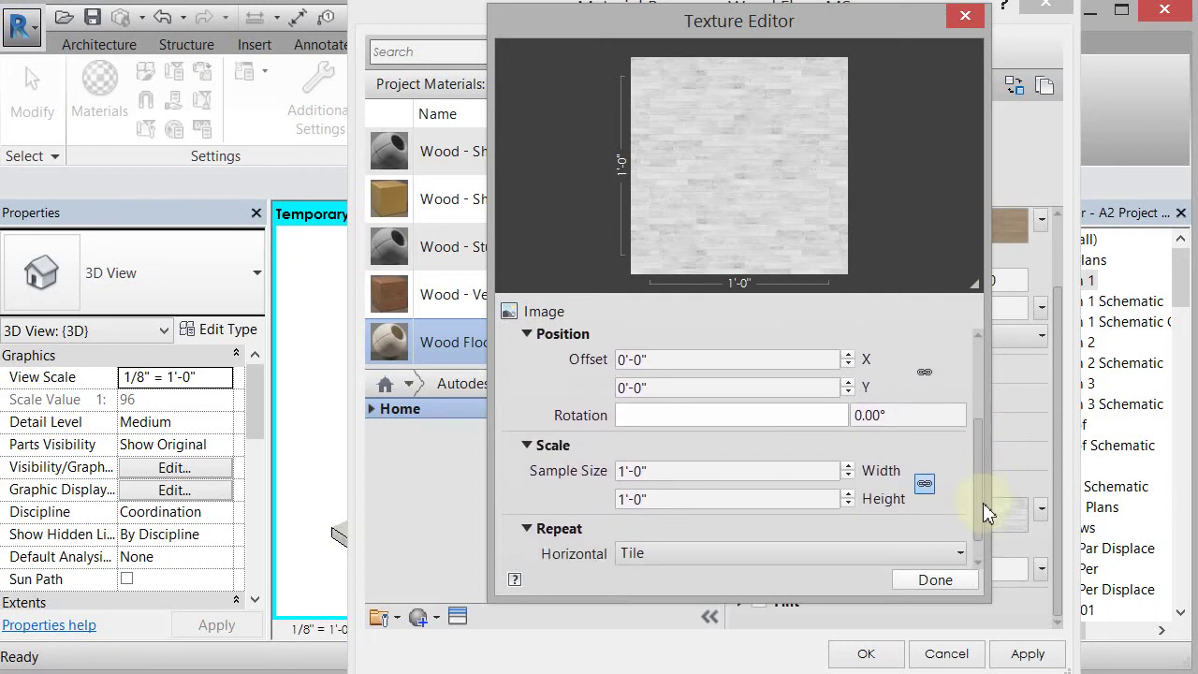
left_click(701, 469)
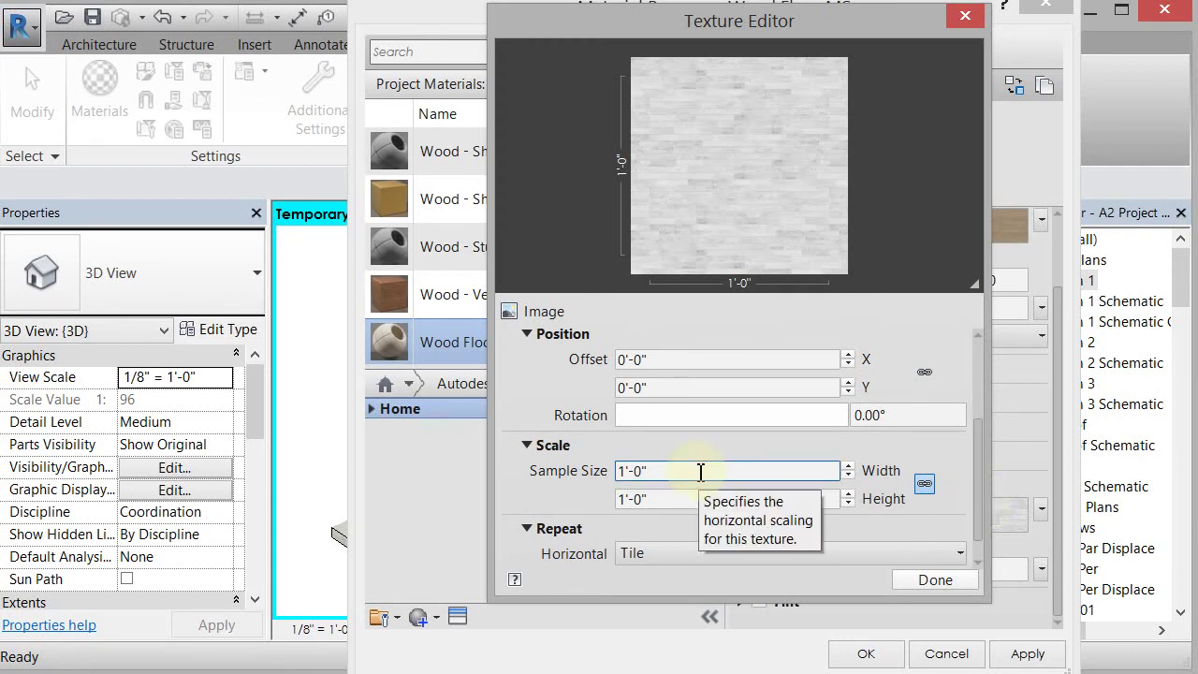
double_click(701, 471)
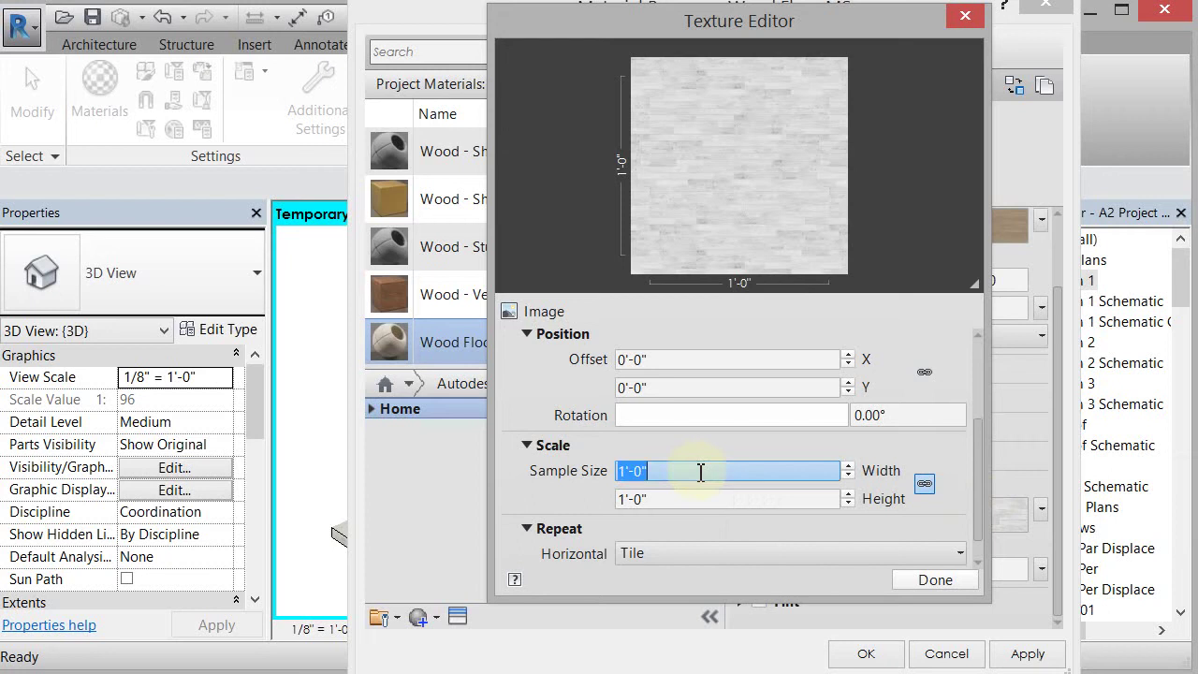
left_click(682, 465)
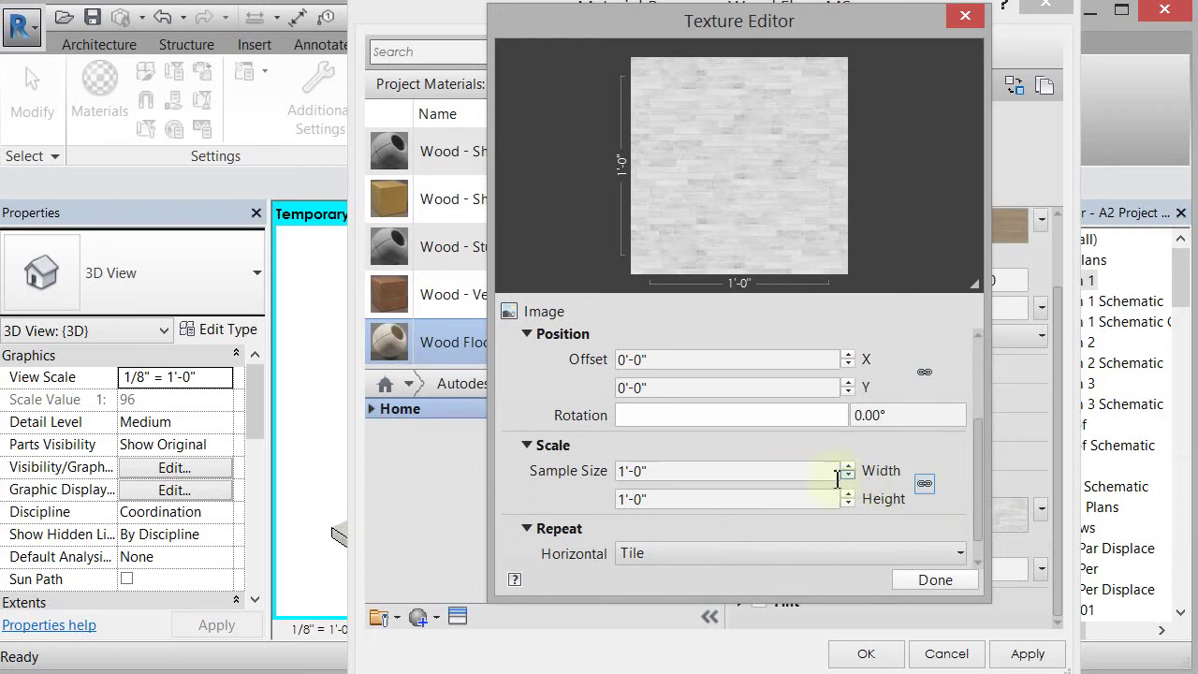
double_click(666, 470)
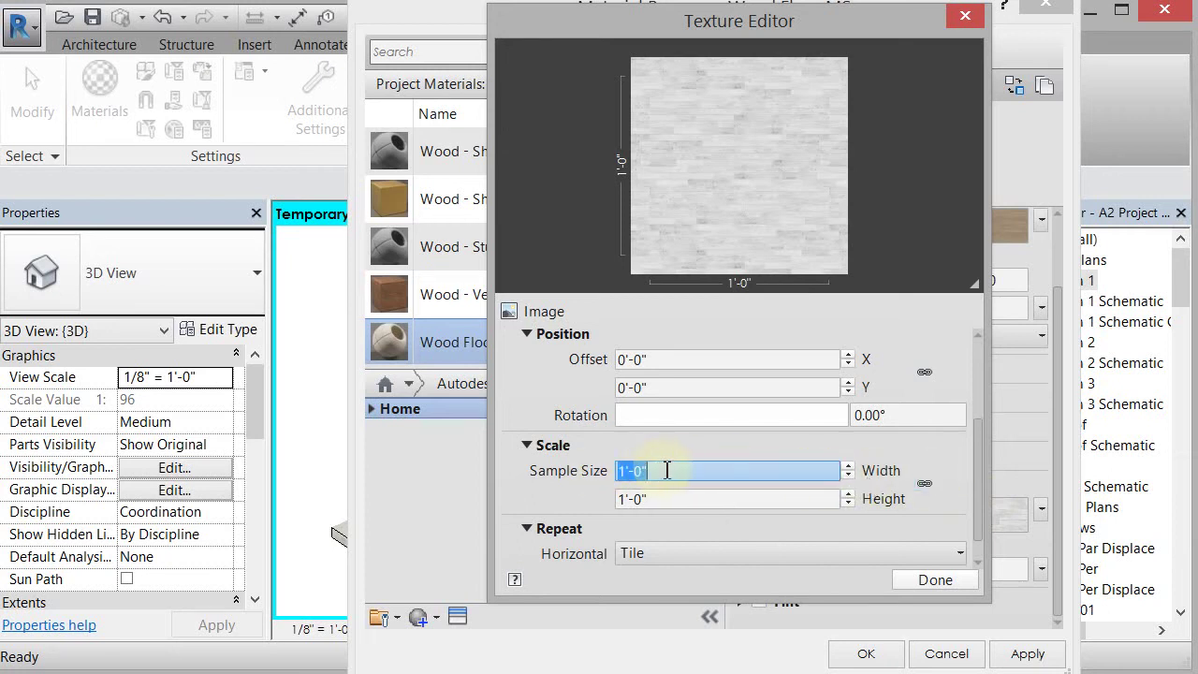
type("20'")
key("Tab")
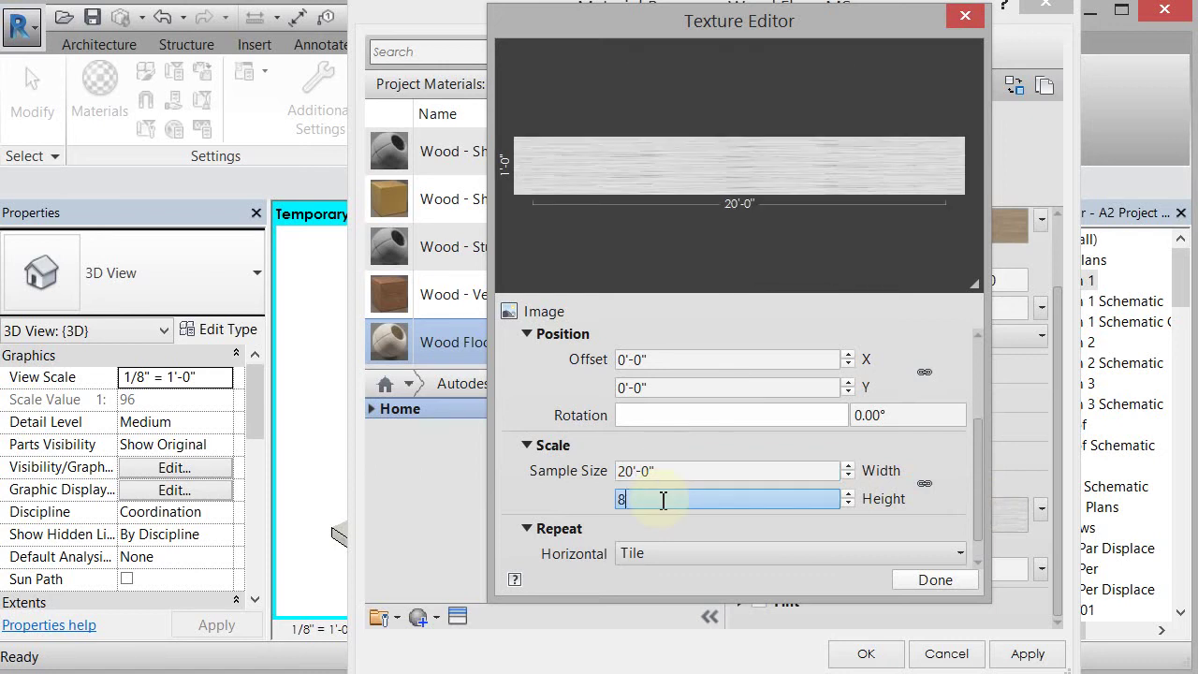
type("8'")
double_click(698, 471)
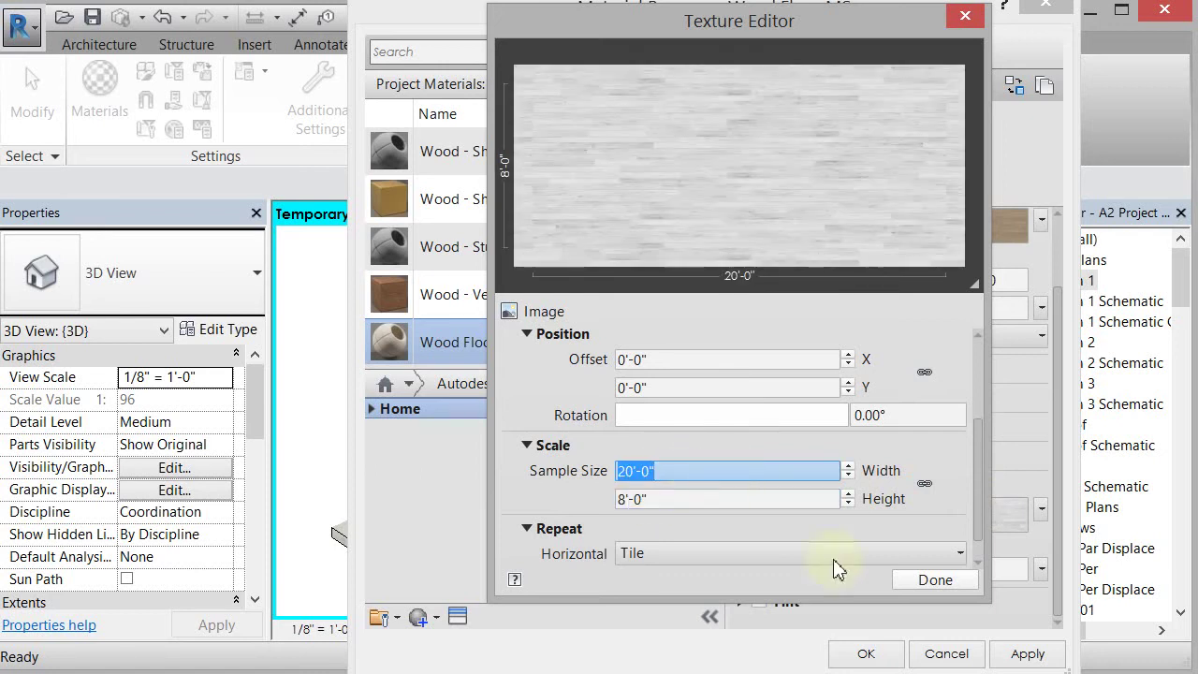
left_click(922, 584)
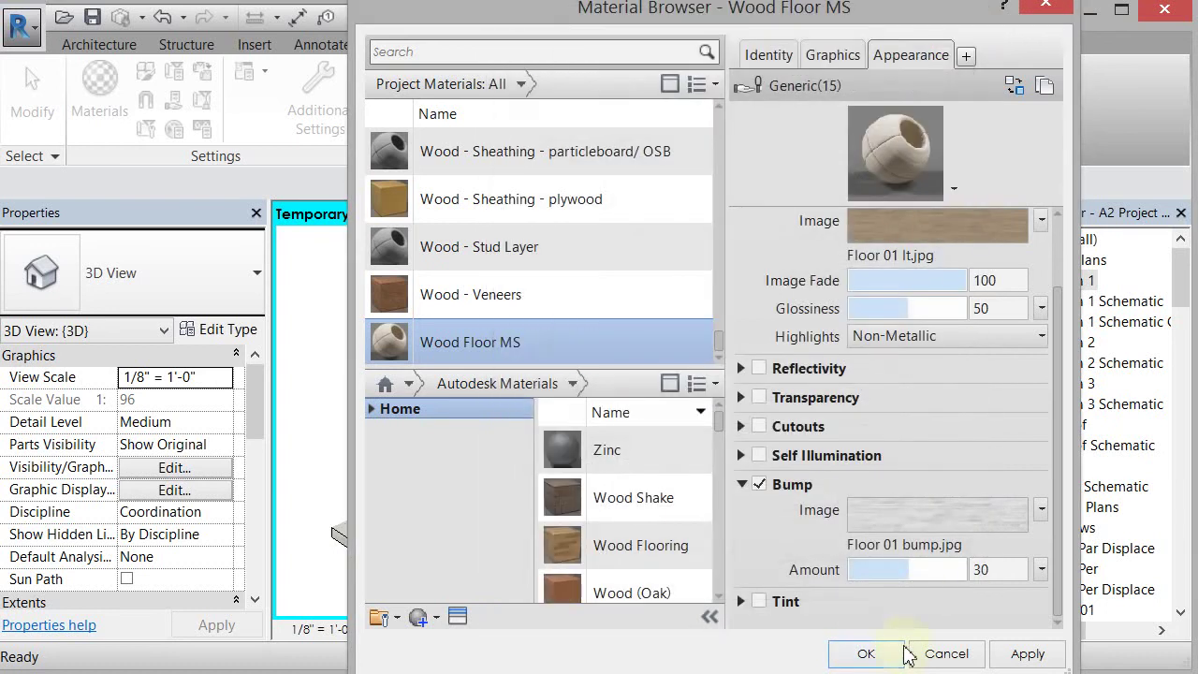
left_click(871, 654)
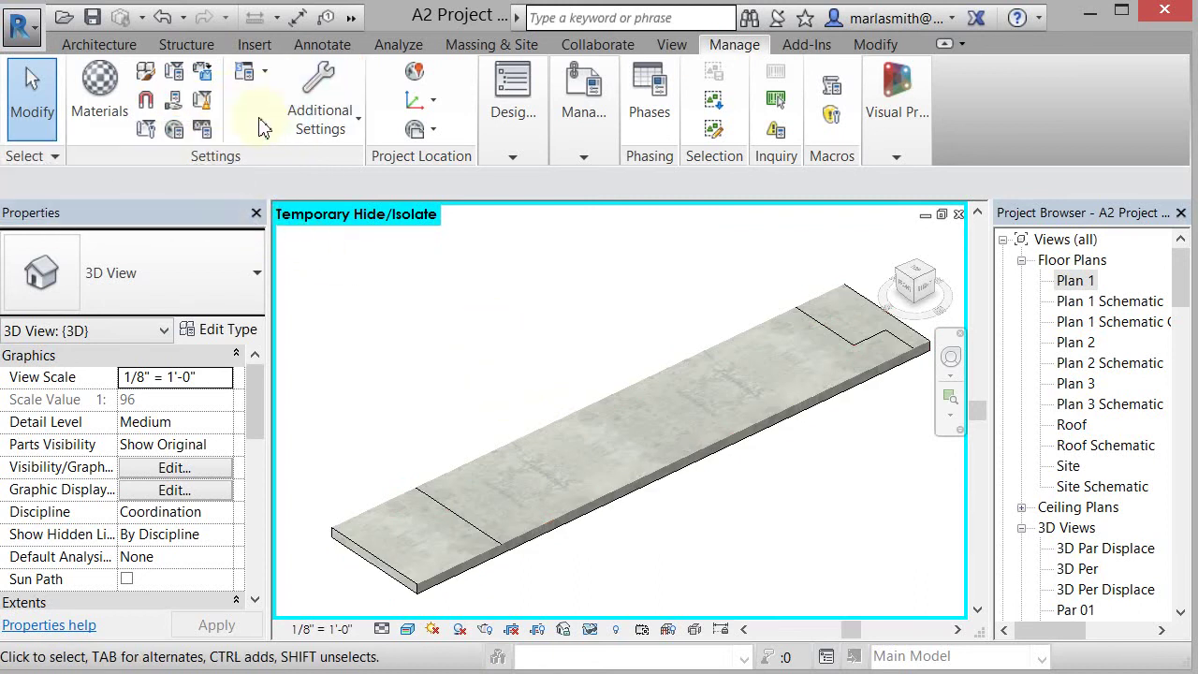
Choose Wood Floor MS as the Paint tool's material.
left_click(876, 44)
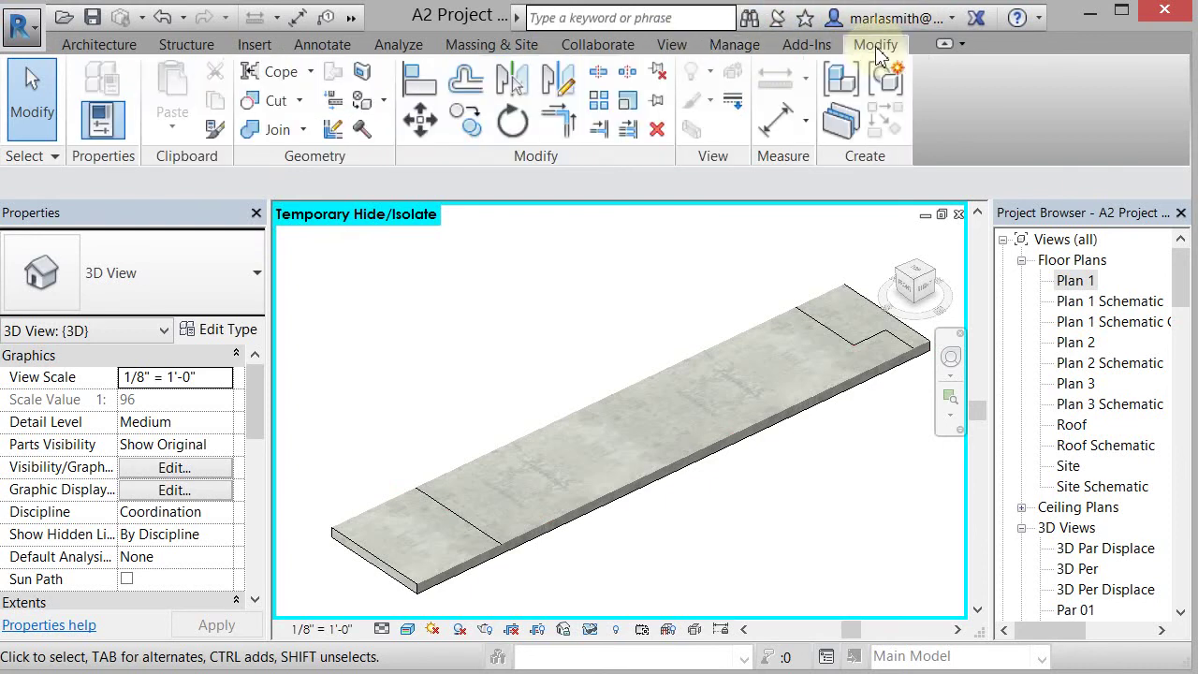
left_click(364, 103)
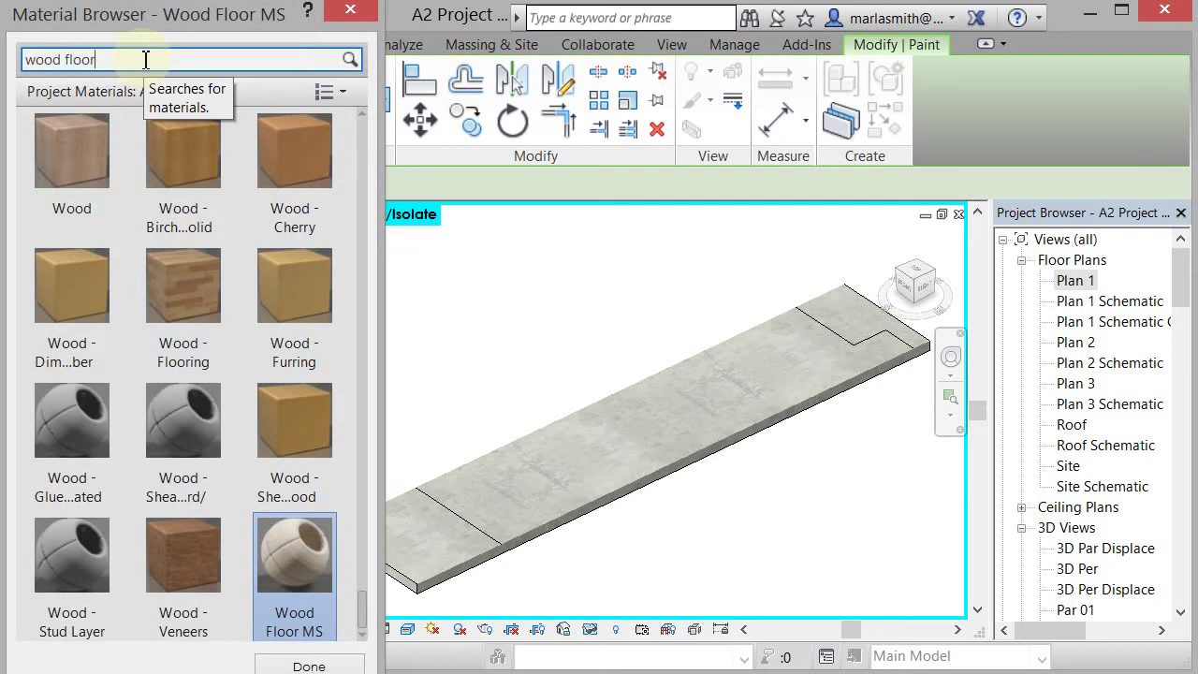
key("Return")
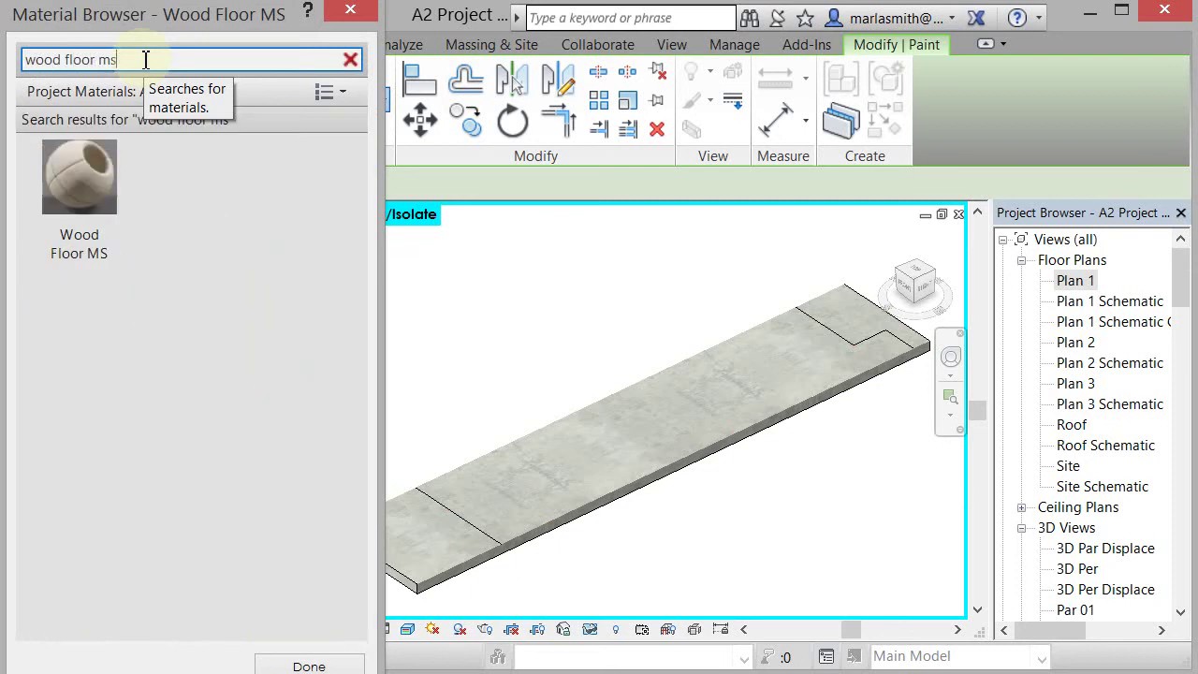
left_click(73, 171)
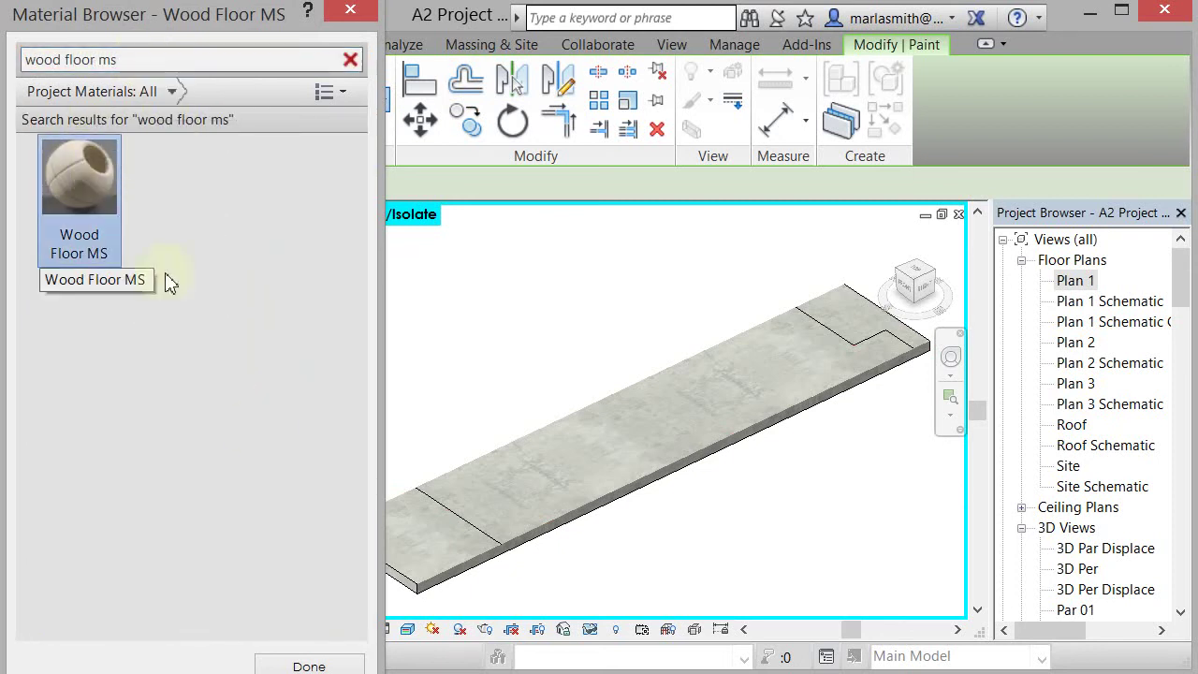
left_click(309, 665)
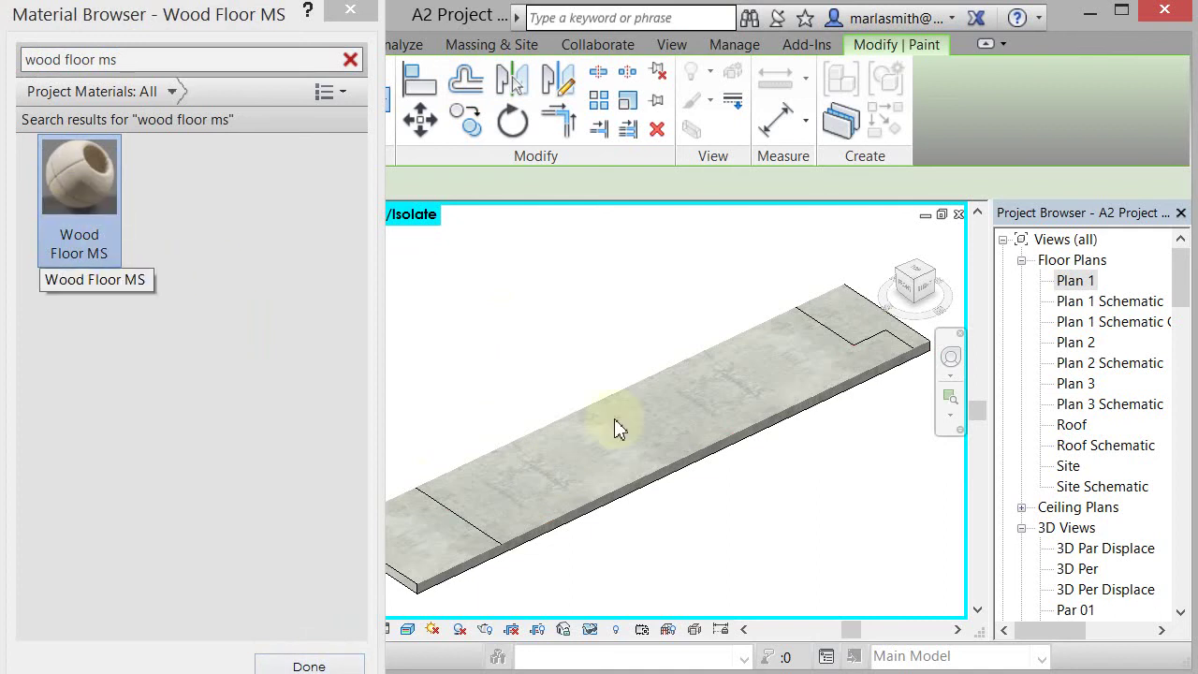
Paint the slab's central top face with Wood Floor MS and close the browser.
left_click(634, 460)
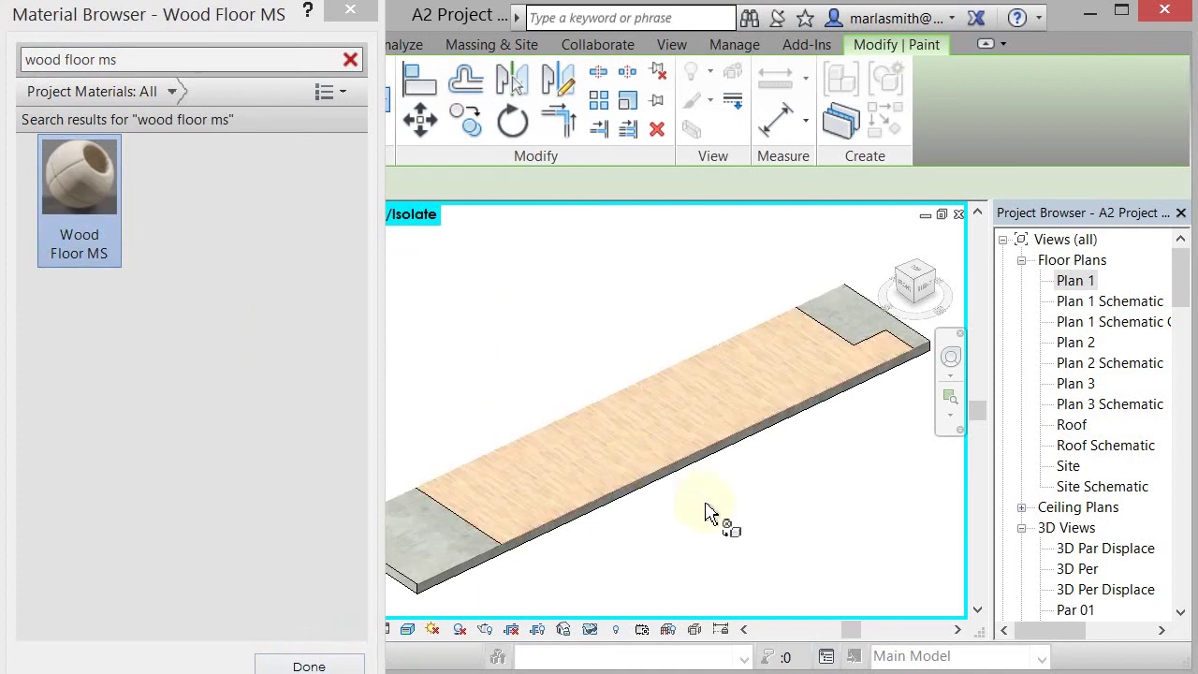
left_click(352, 15)
scroll(547, 482, "up", 3)
scroll(580, 431, "down", 5)
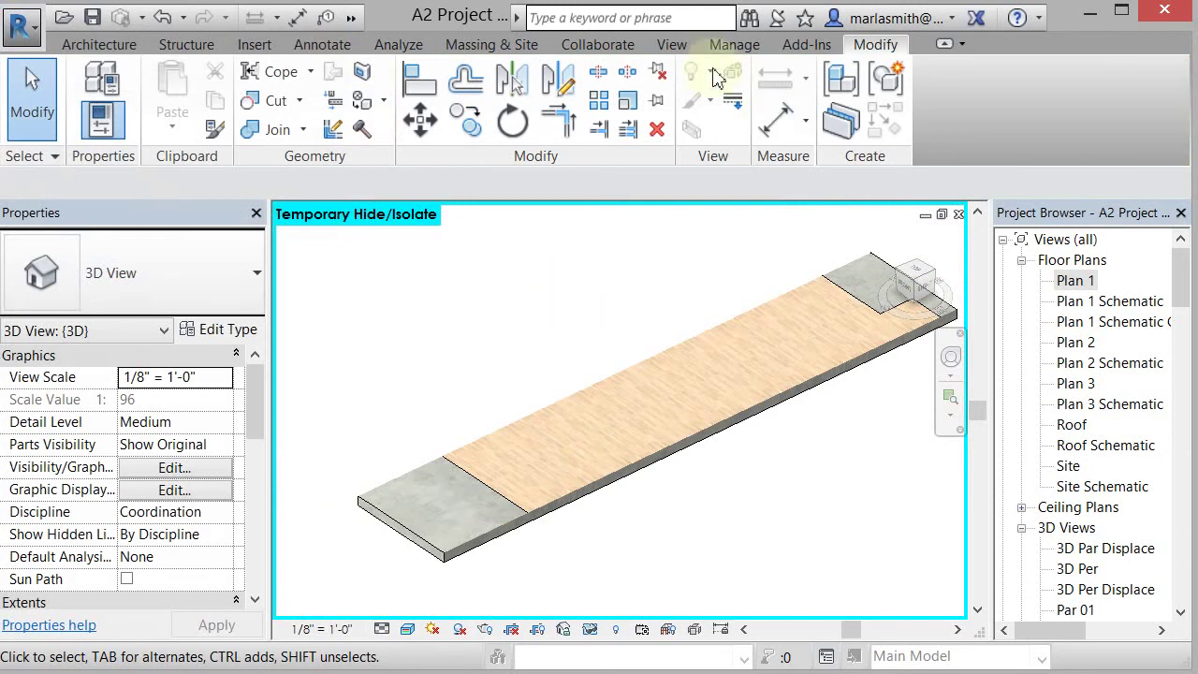
Rotate the Wood Floor MS image texture by 90°.
left_click(732, 45)
left_click(117, 114)
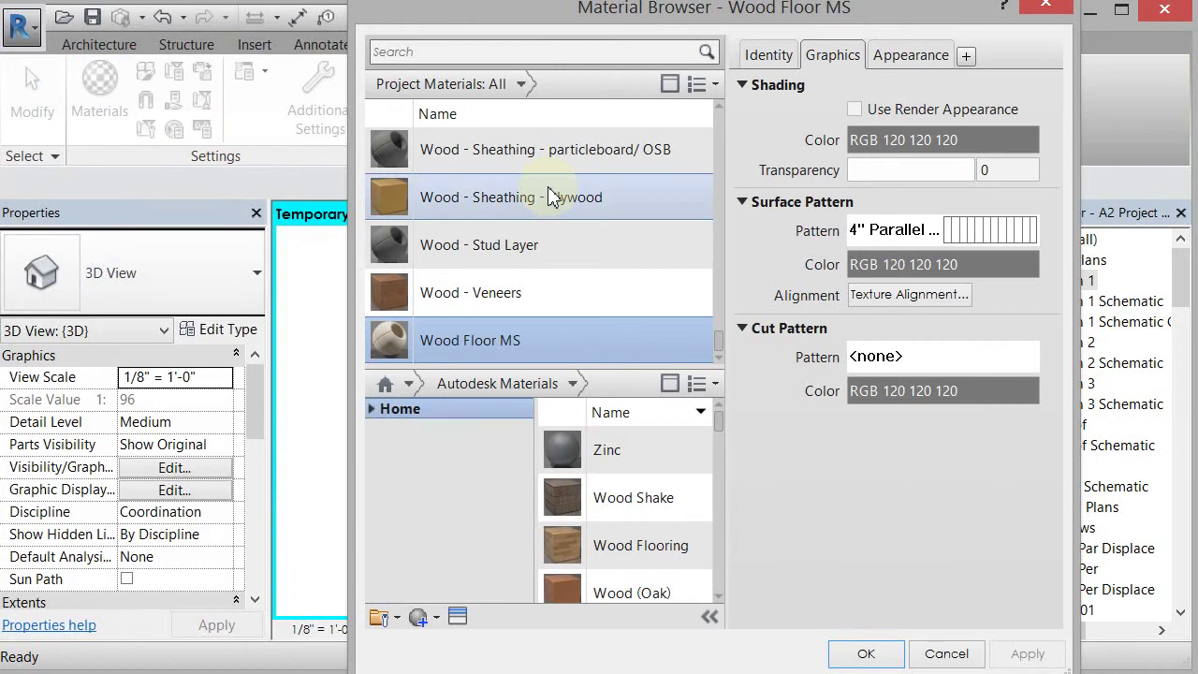
left_click(931, 54)
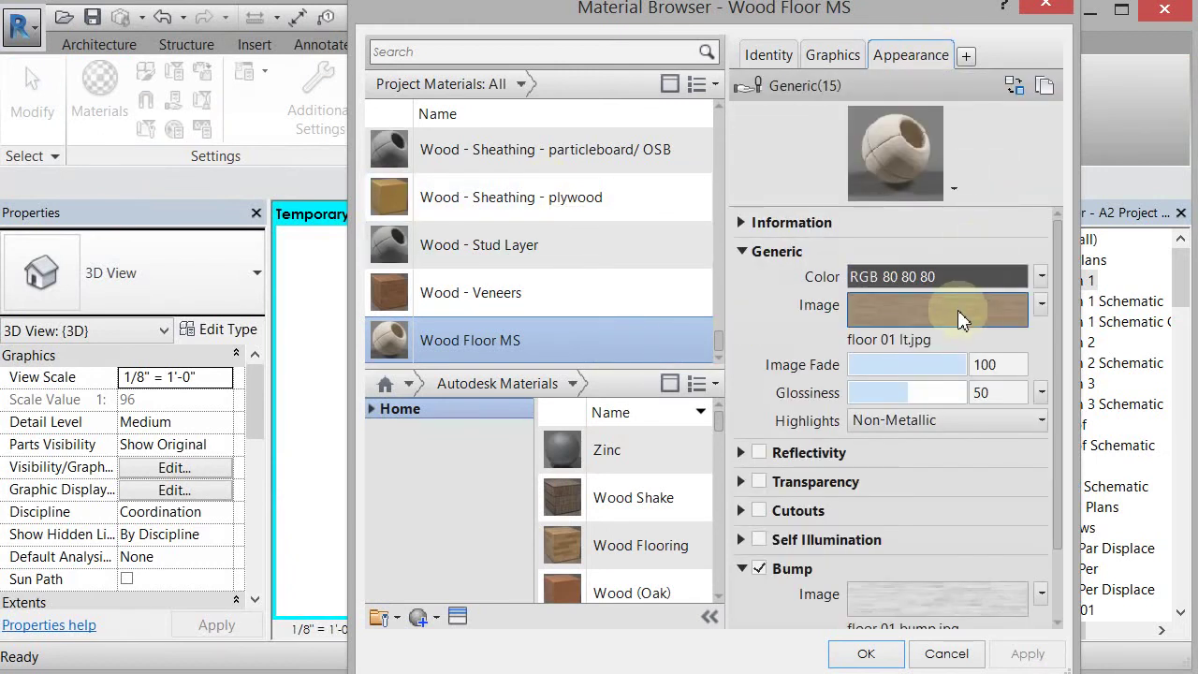
left_click(908, 318)
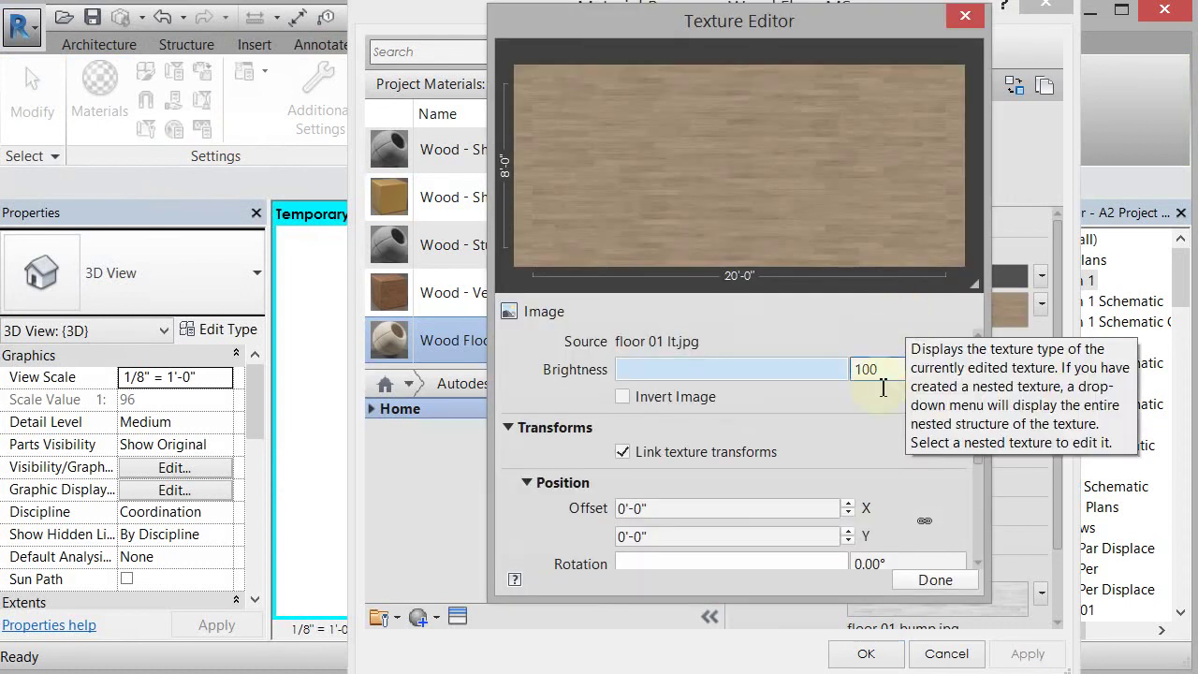
scroll(982, 423, "down", 3)
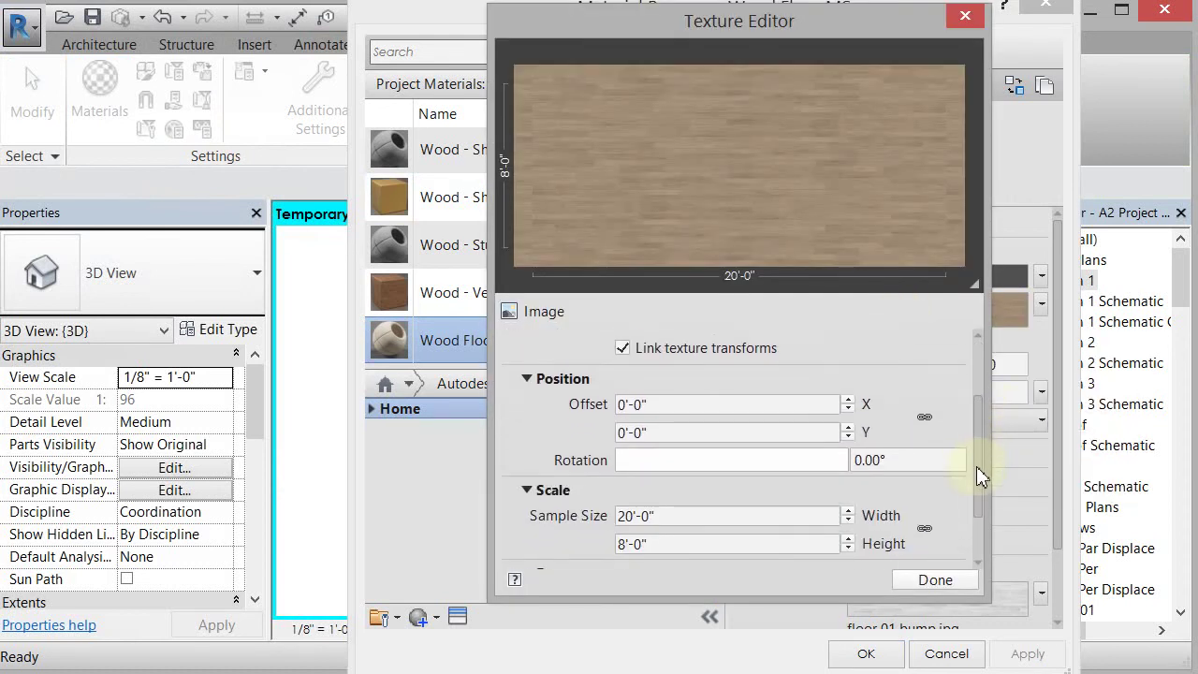
left_click(912, 455)
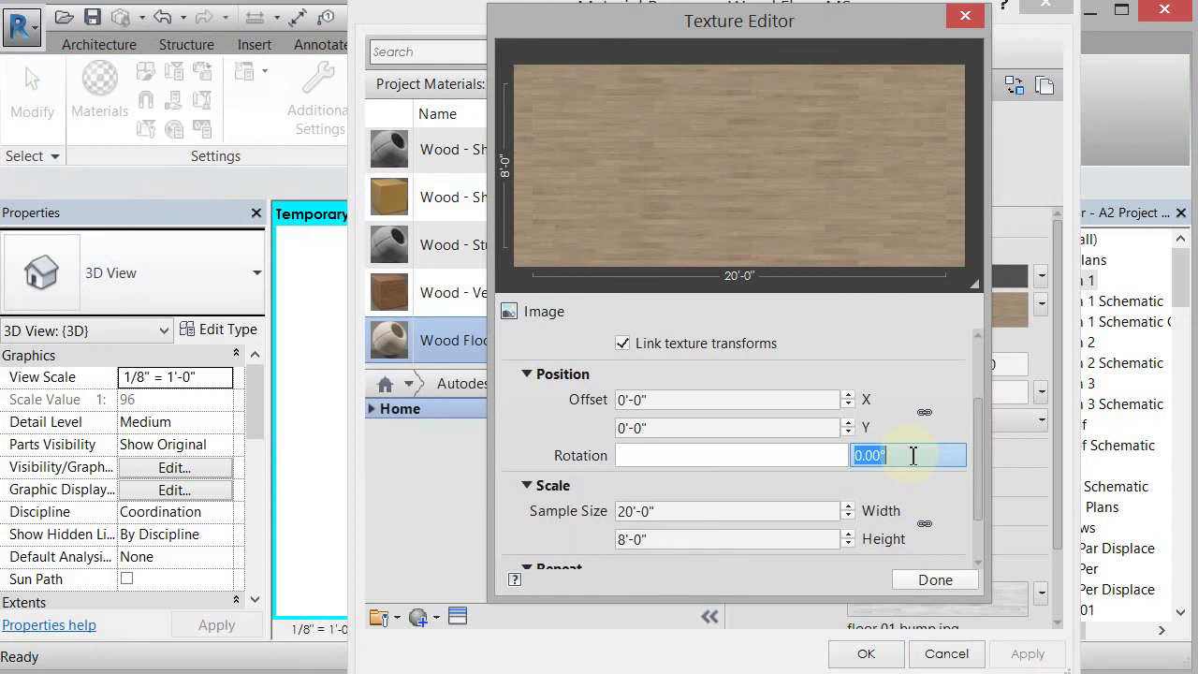
left_click(939, 586)
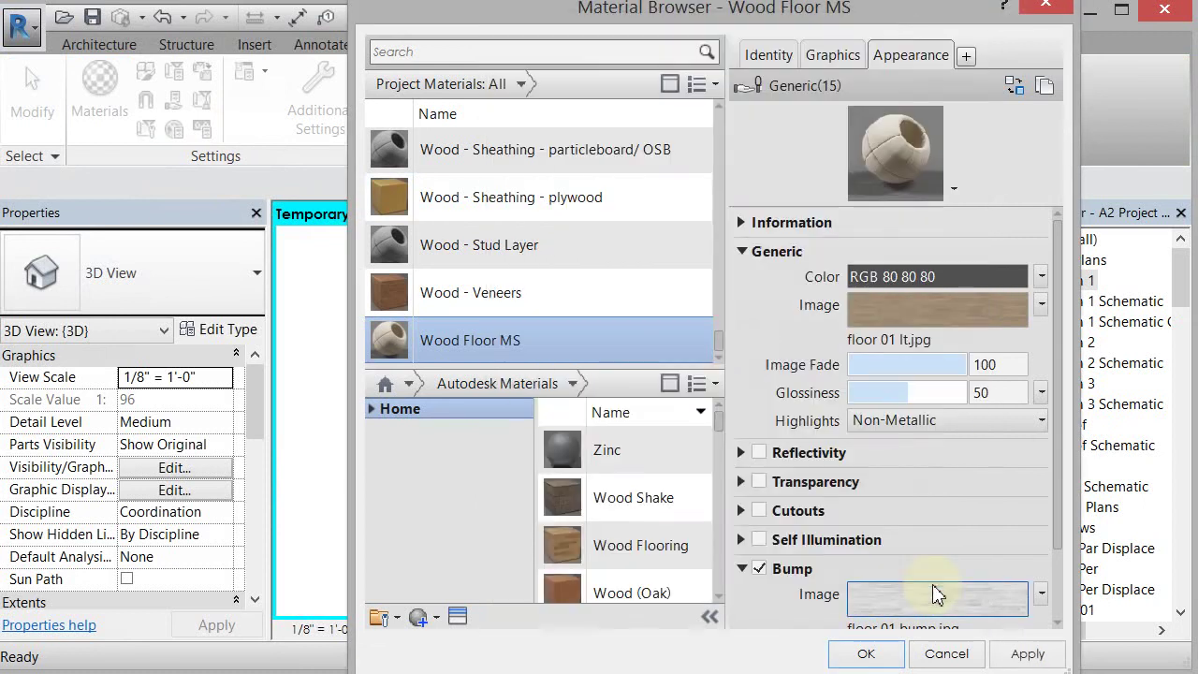
Rotate the bump texture 90° too, save the material, and view the whole floor.
left_click_drag(1057, 493, 1062, 553)
left_click(932, 529)
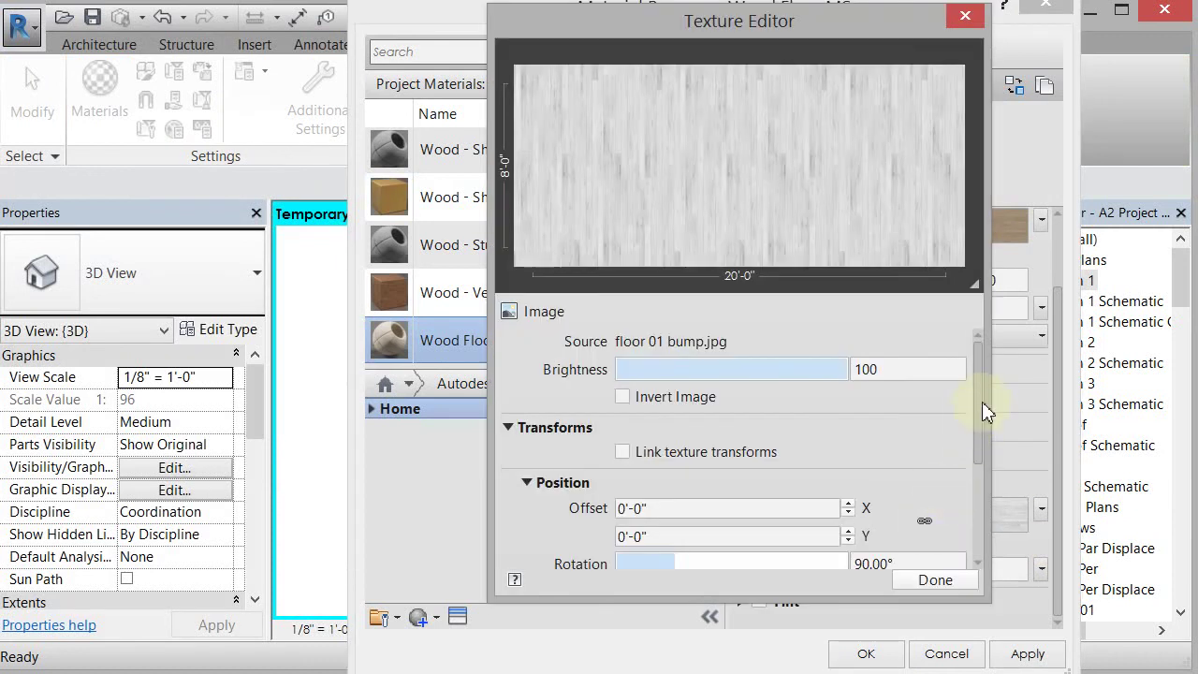
scroll(984, 426, "down", 3)
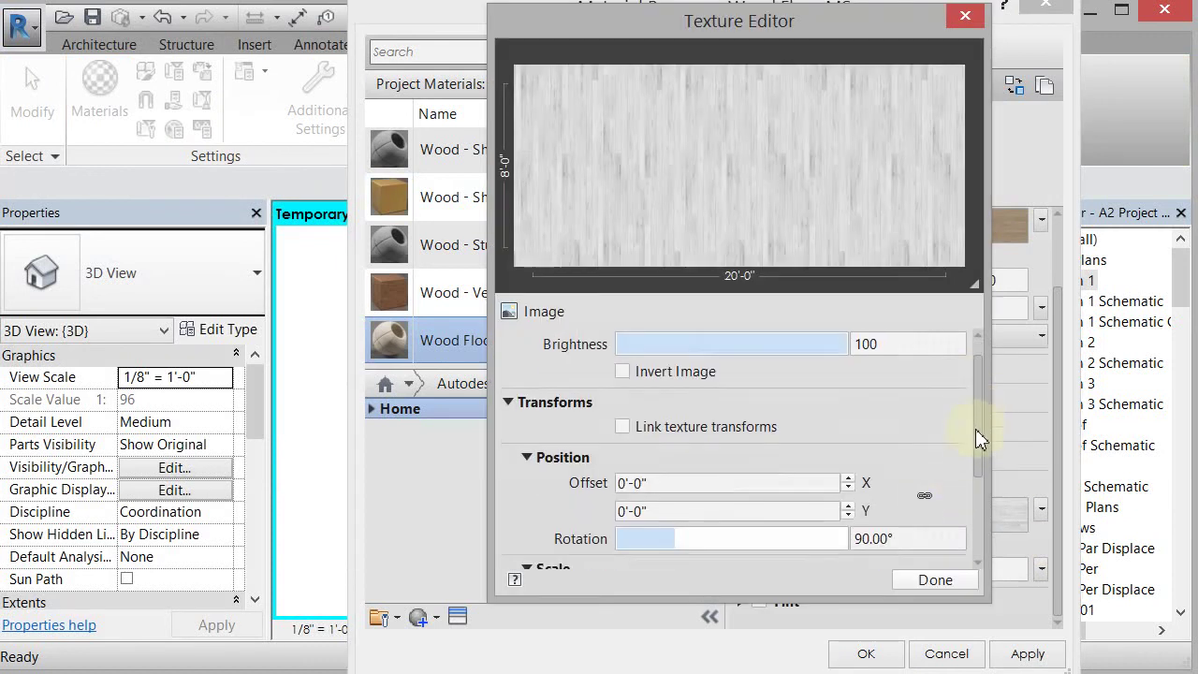
left_click(935, 580)
left_click(866, 654)
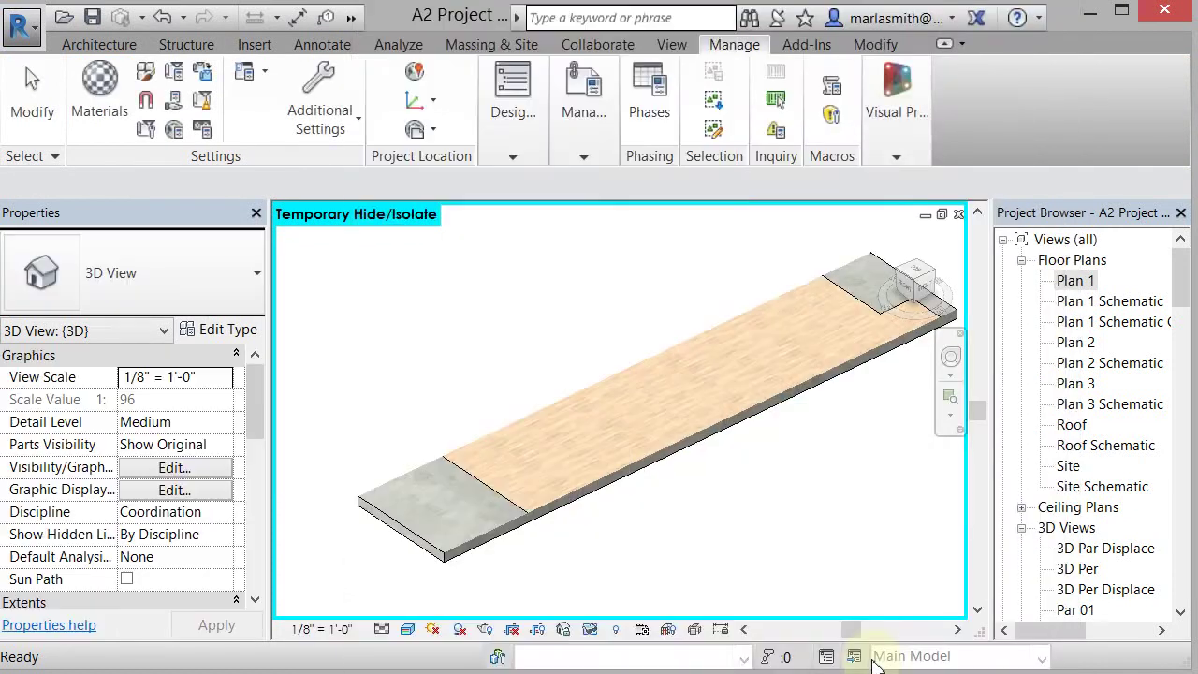
scroll(549, 455, "up", 10)
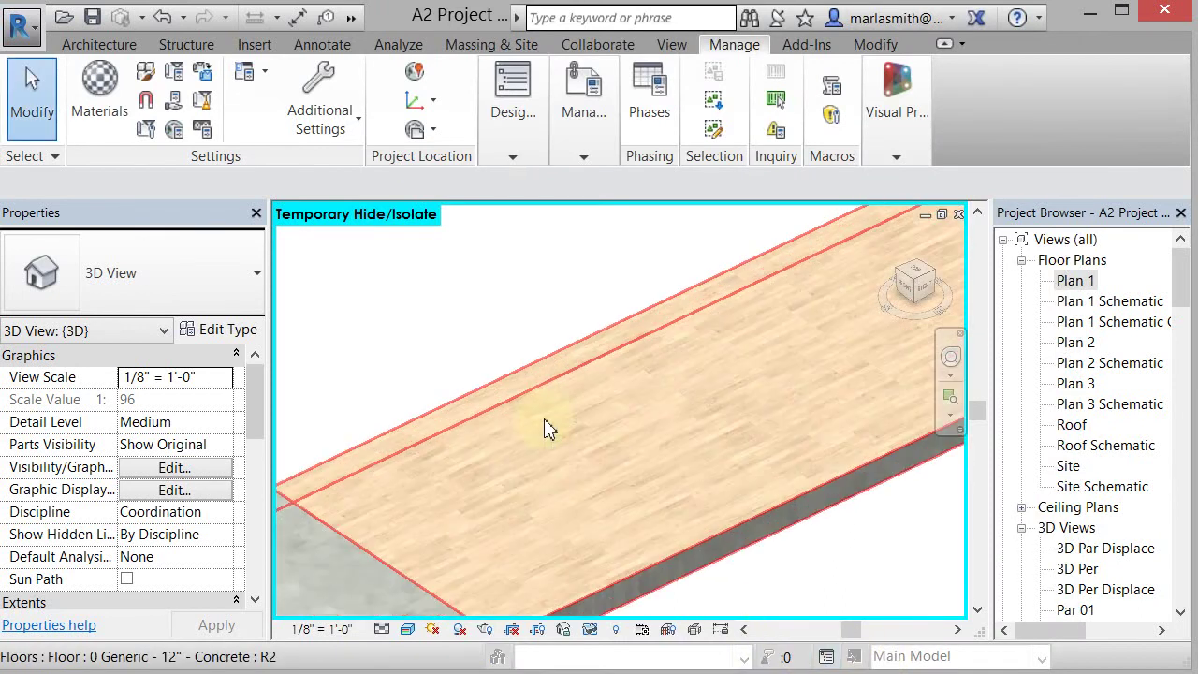
scroll(552, 364, "down", 8)
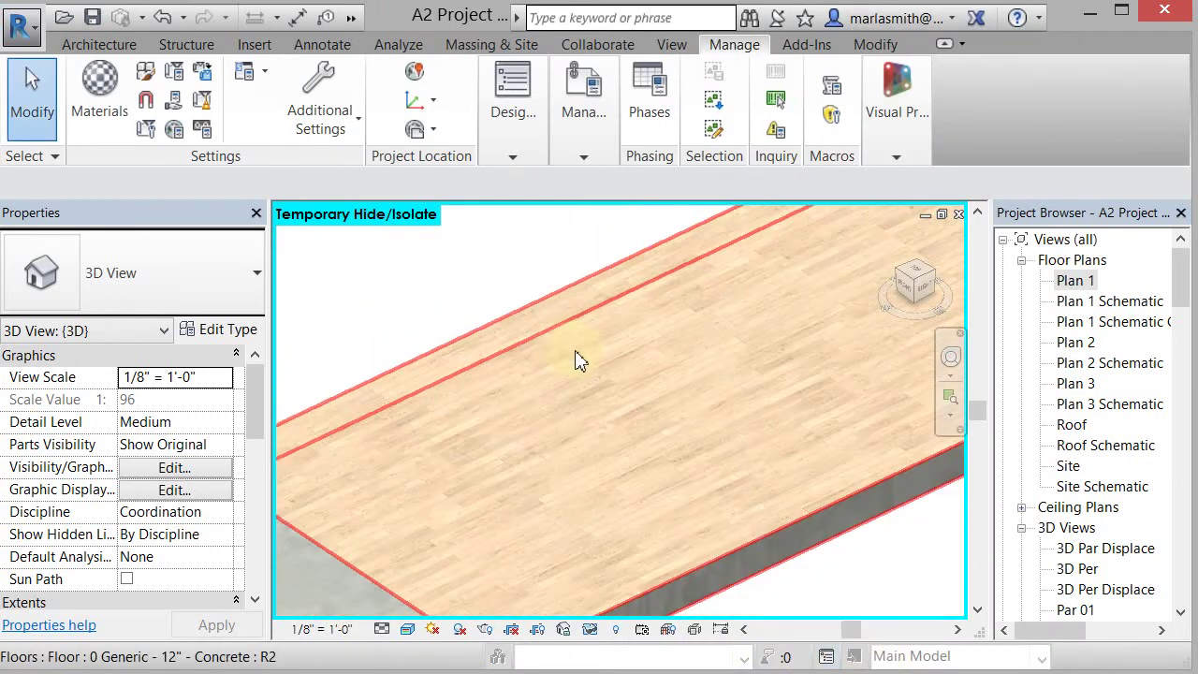
middle_click_drag(599, 324, 484, 552)
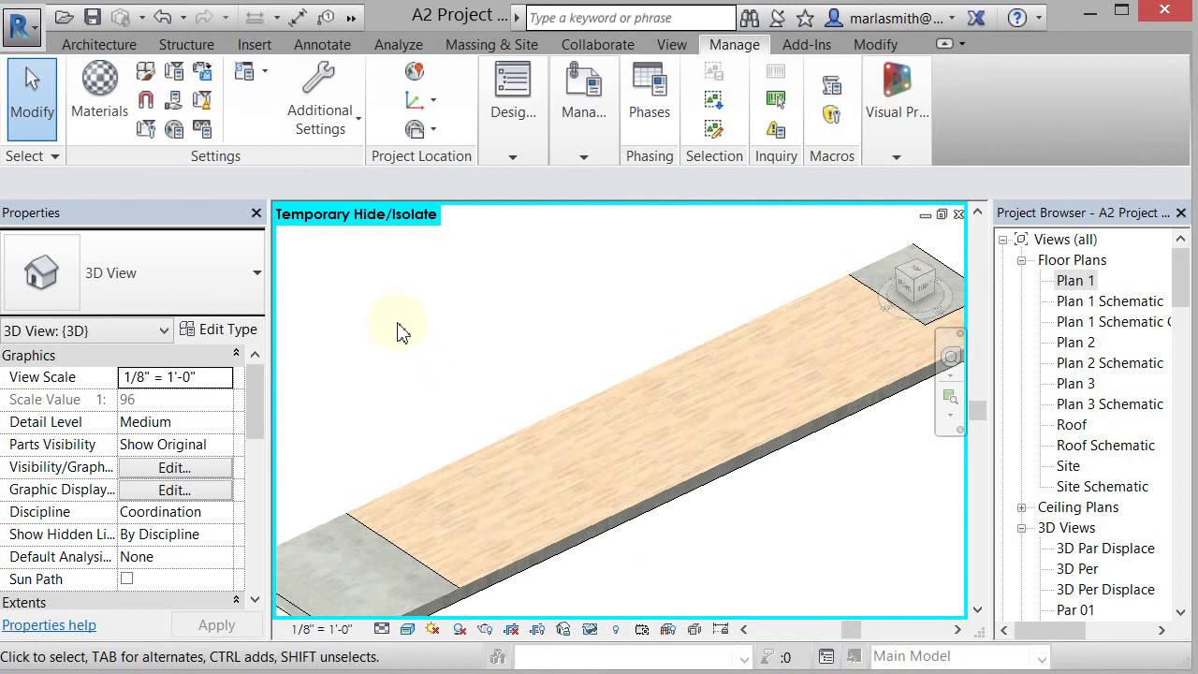
Set the Wood Floor MS Image Fade to 60 and preview it on the floor.
left_click(99, 93)
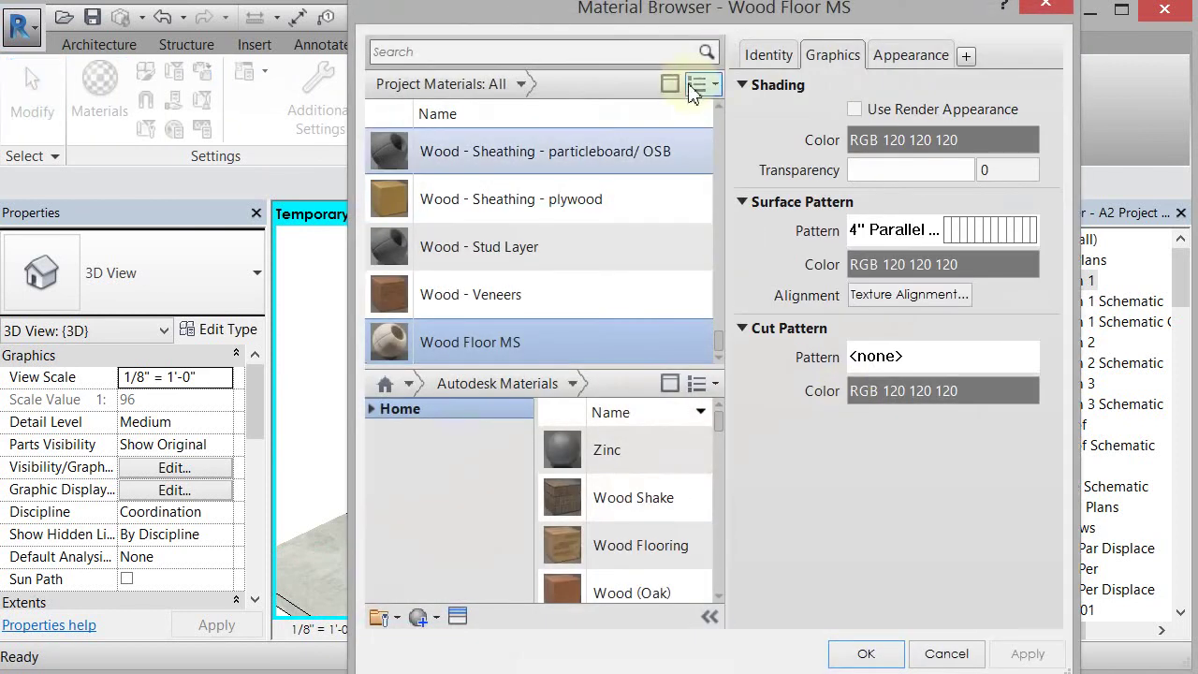
left_click(912, 54)
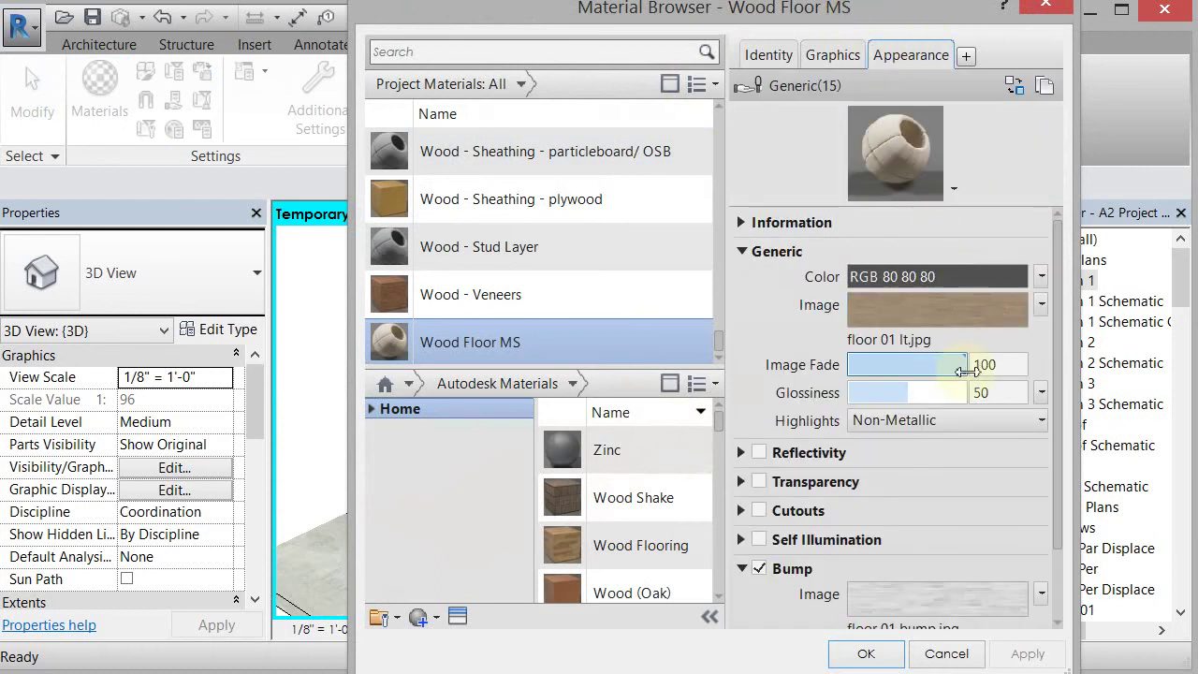
left_click_drag(967, 365, 918, 366)
left_click_drag(845, 11, 1014, 4)
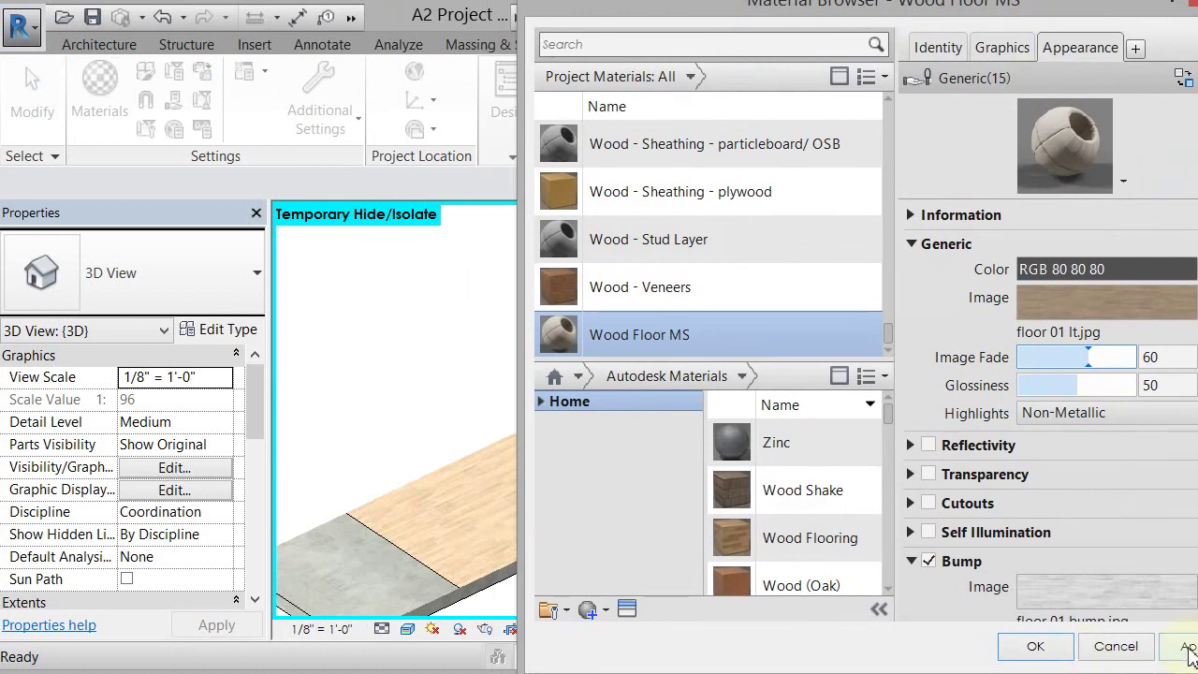
left_click(1186, 647)
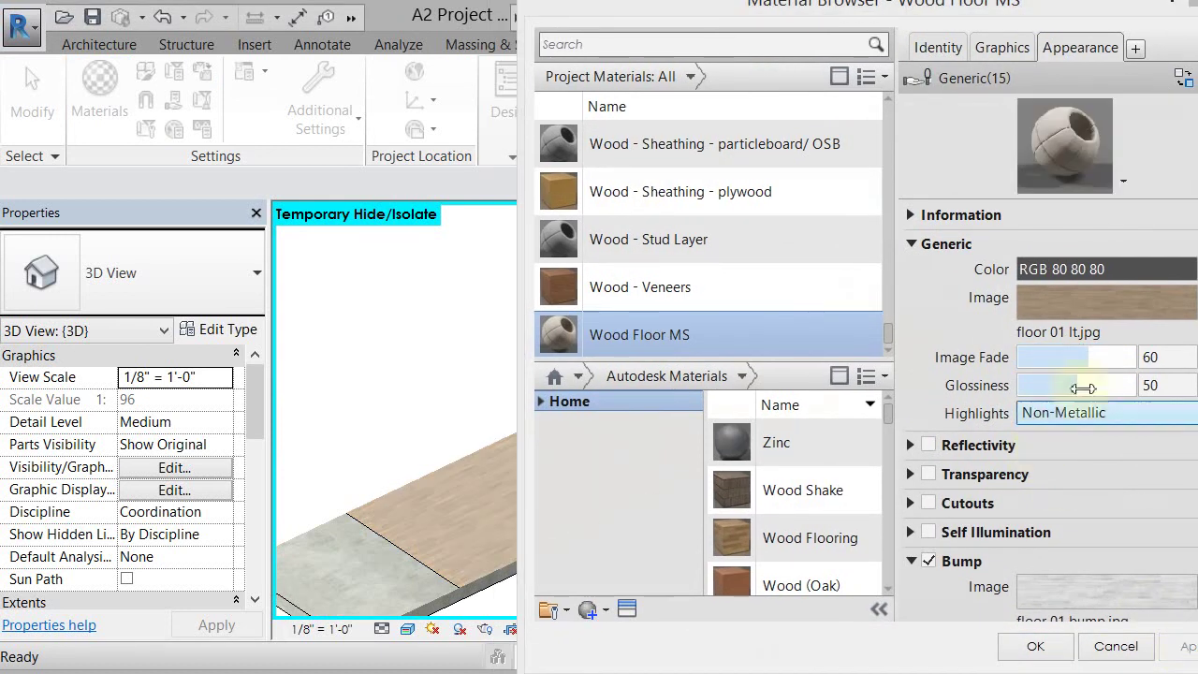
Lighten the material colour to RGB 144 144 144 and save the material.
left_click(1096, 269)
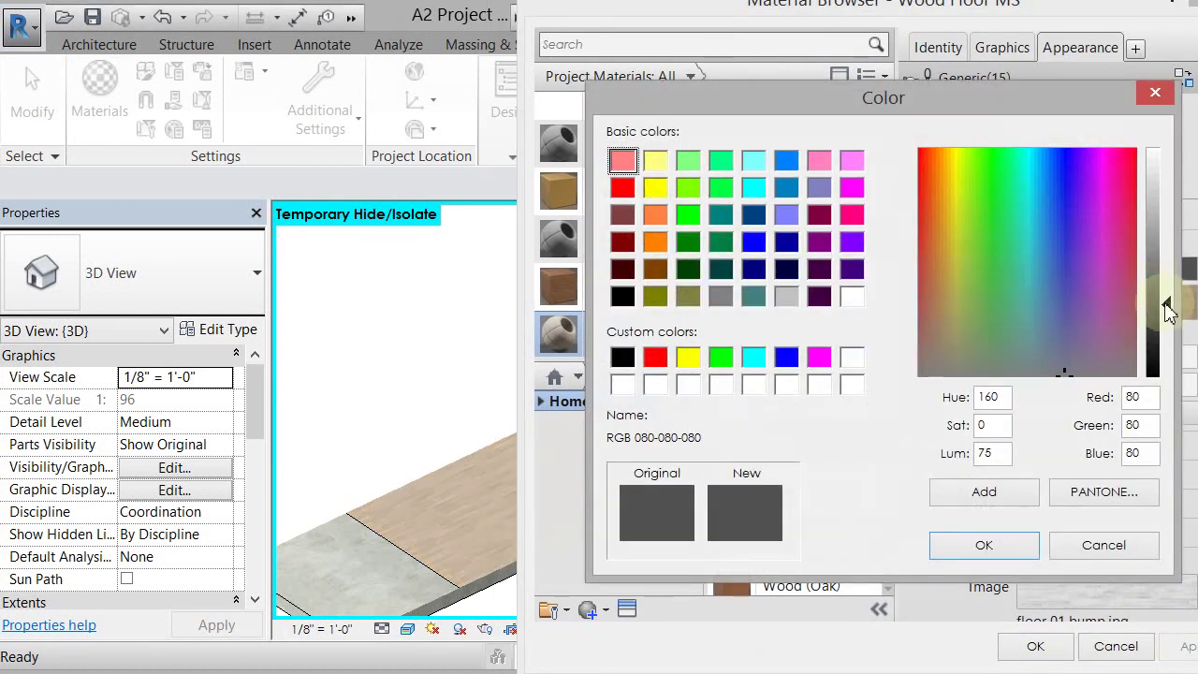
left_click_drag(1168, 311, 1169, 239)
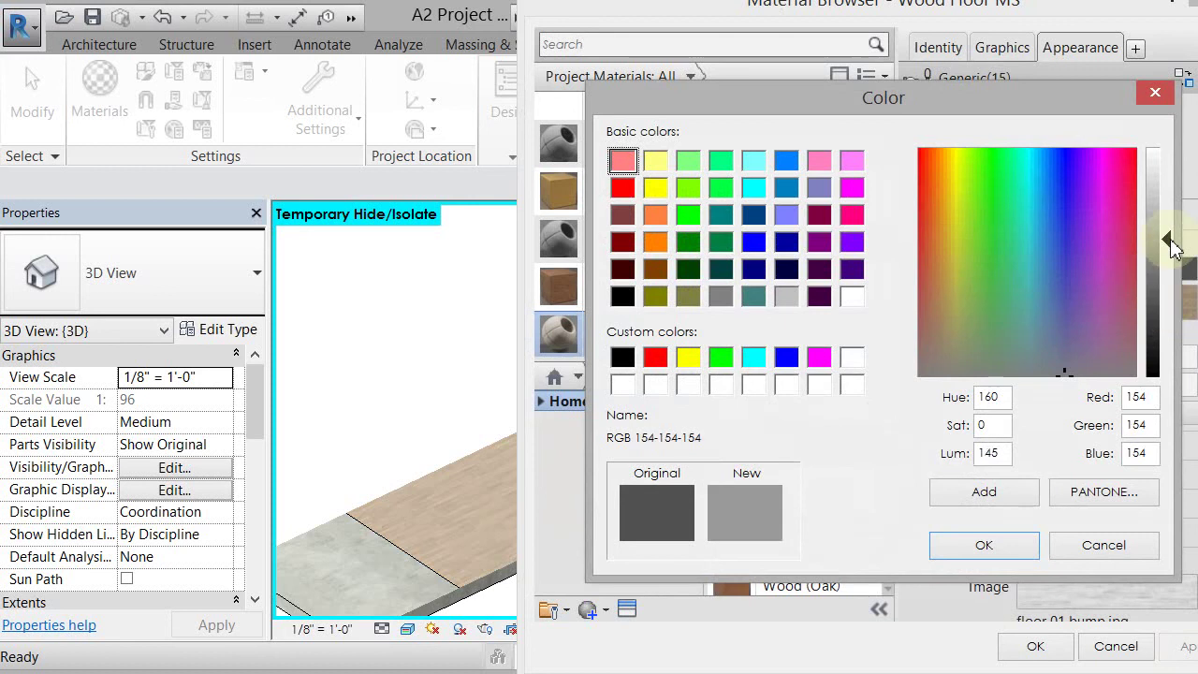
left_click(999, 551)
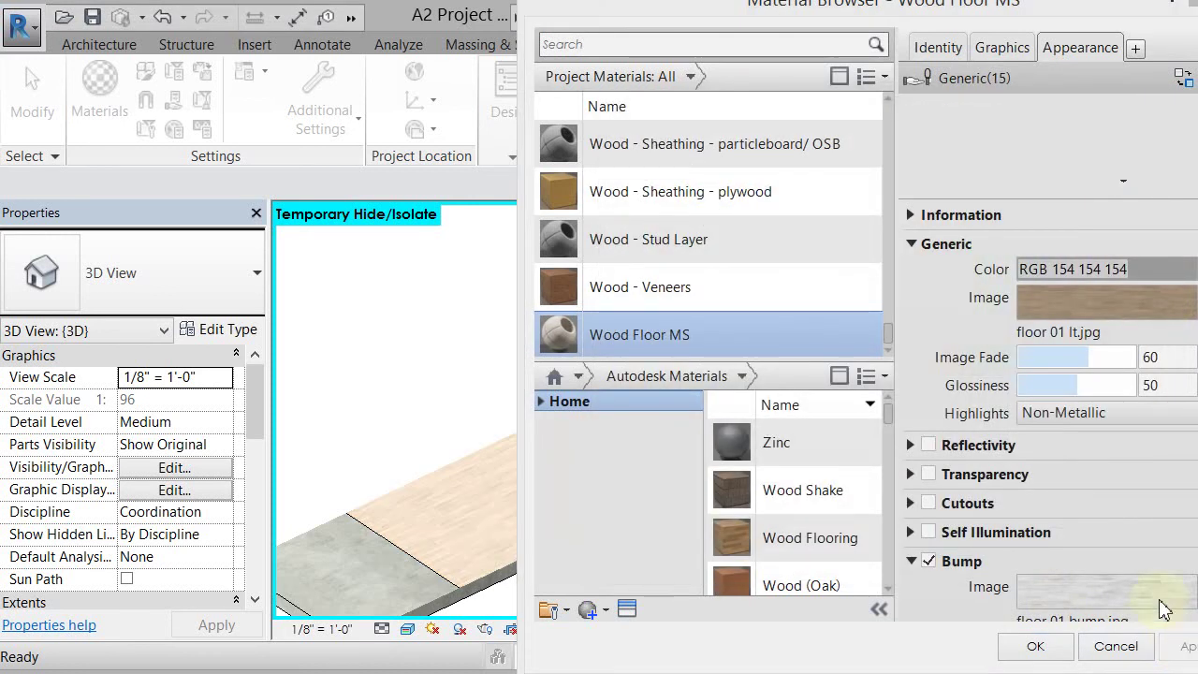
mouse_move(860, 9)
left_mouse_down()
mouse_move(1197, 14)
mouse_move(872, 0)
left_mouse_up()
left_click(1152, 260)
mouse_move(1178, 254)
left_mouse_down()
mouse_move(1179, 222)
mouse_move(1181, 234)
left_mouse_up()
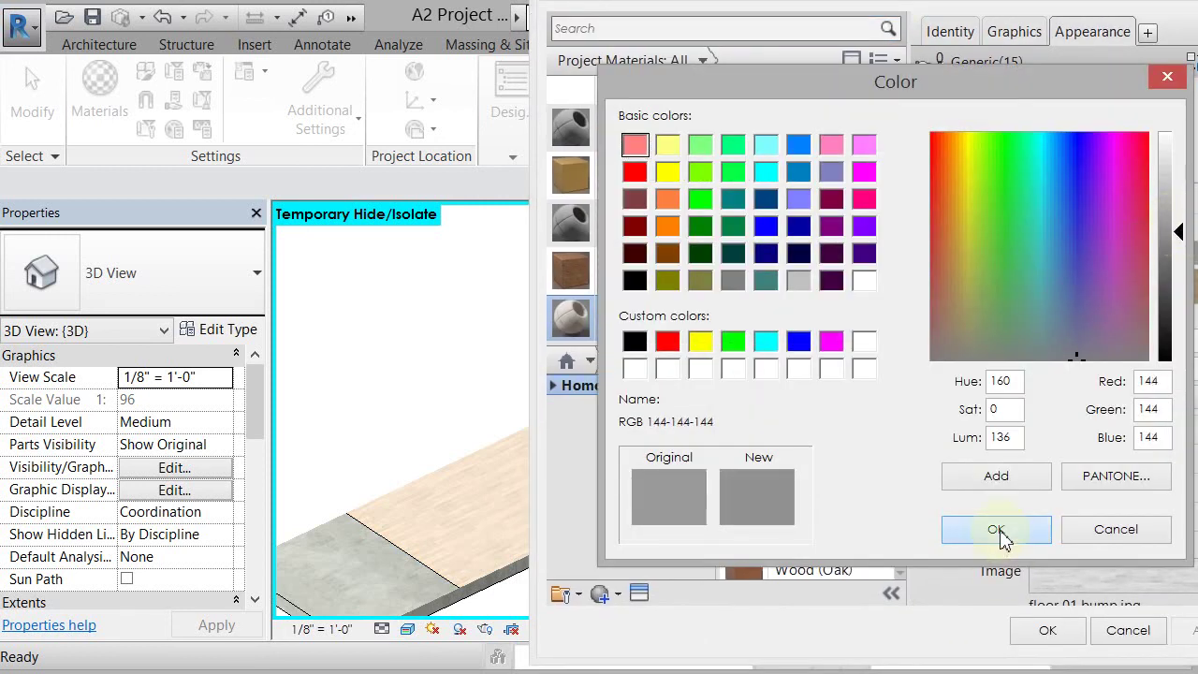
left_click(964, 529)
left_click(1048, 630)
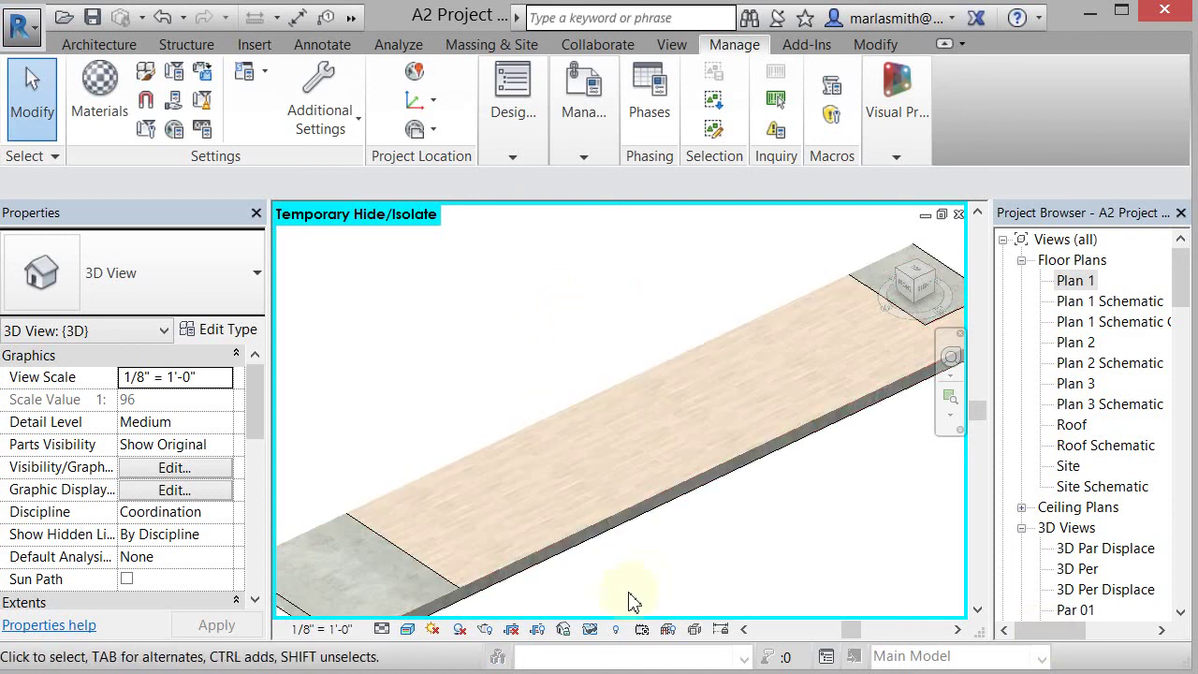
Reset Temporary Hide/Isolate to show the full building, viewed from the other side.
left_click(563, 629)
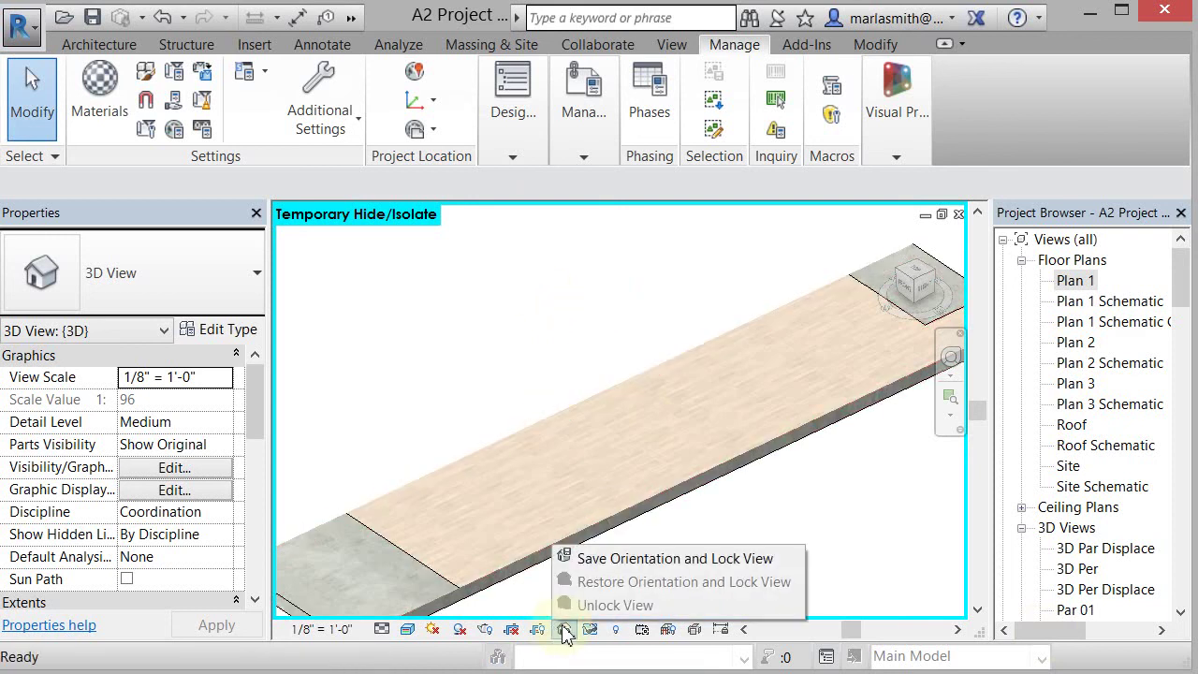
left_click(516, 393)
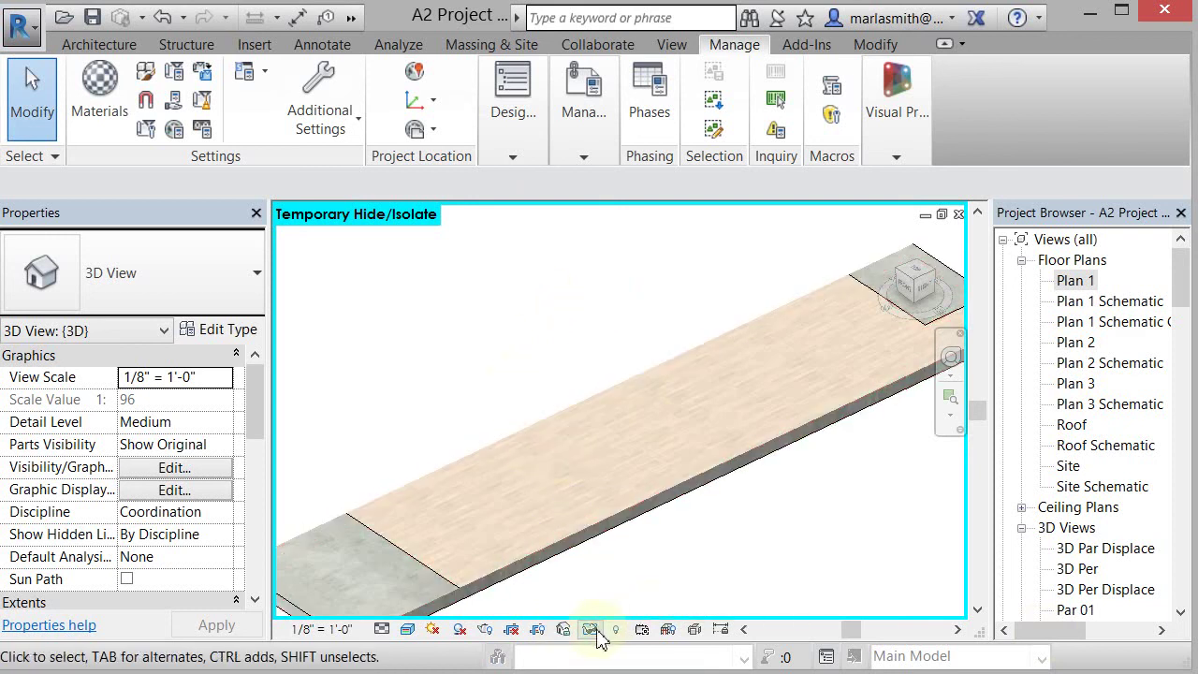
left_click(593, 630)
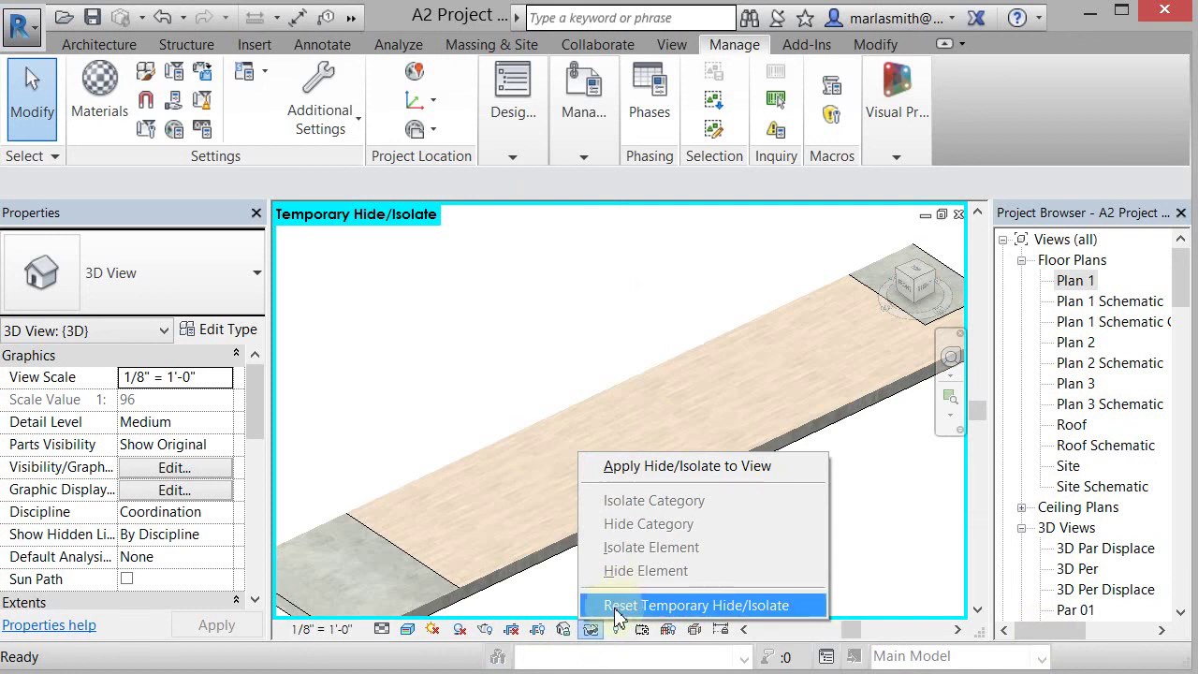
left_click(618, 609)
scroll(710, 580, "down", 5)
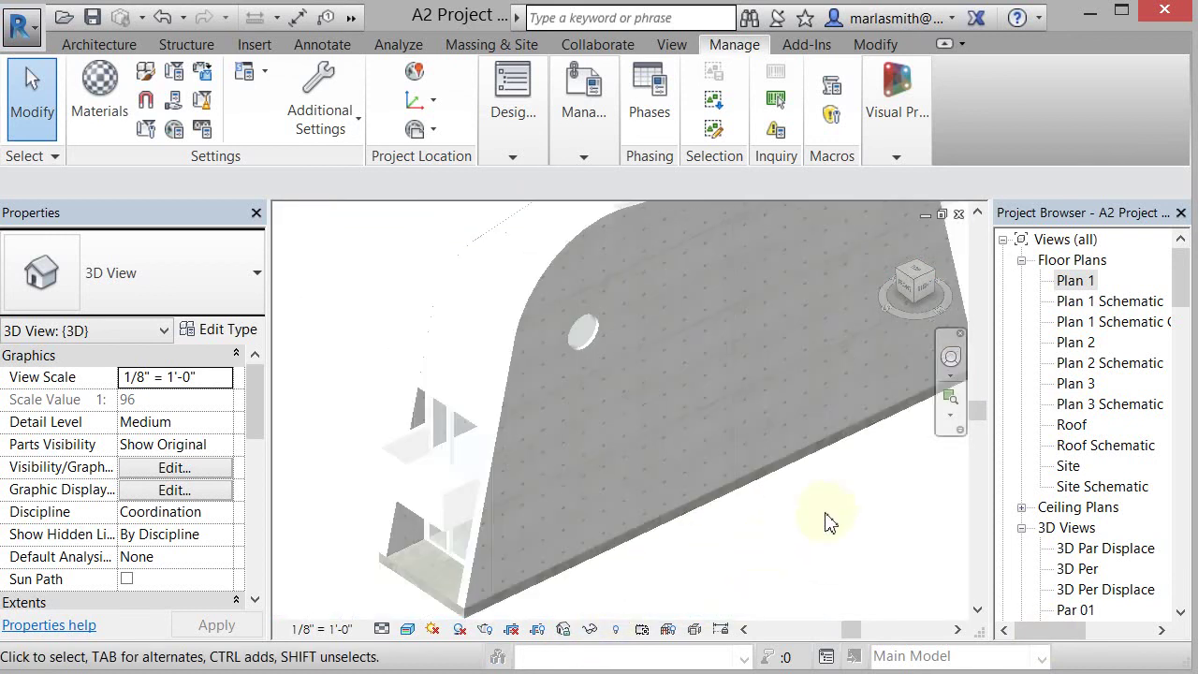
middle_click_drag(487, 599, 727, 490, "shift")
scroll(800, 519, "down", 2)
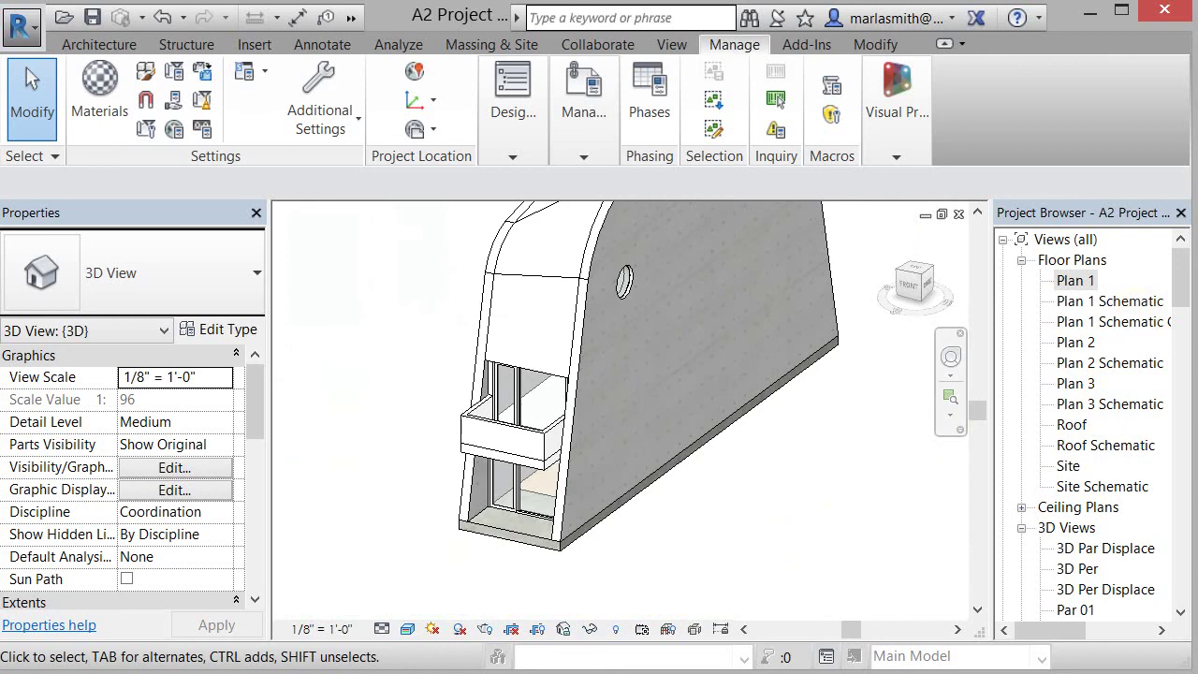